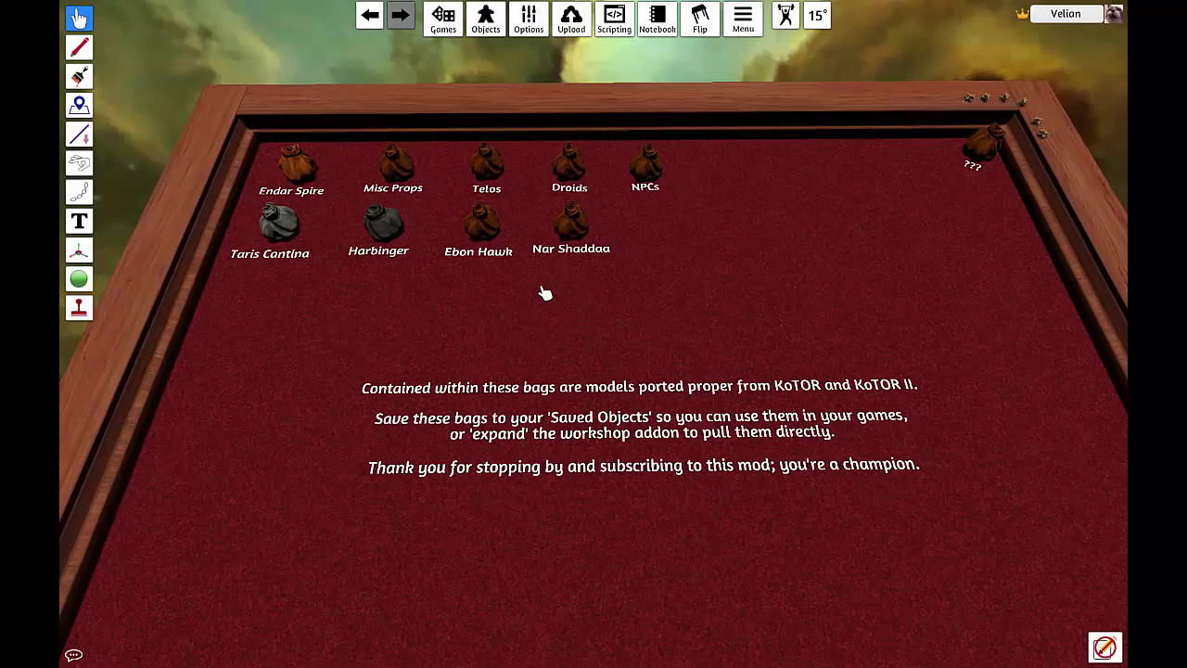
{"action": "key", "text": "a"}
{"action": "key", "text": "w"}
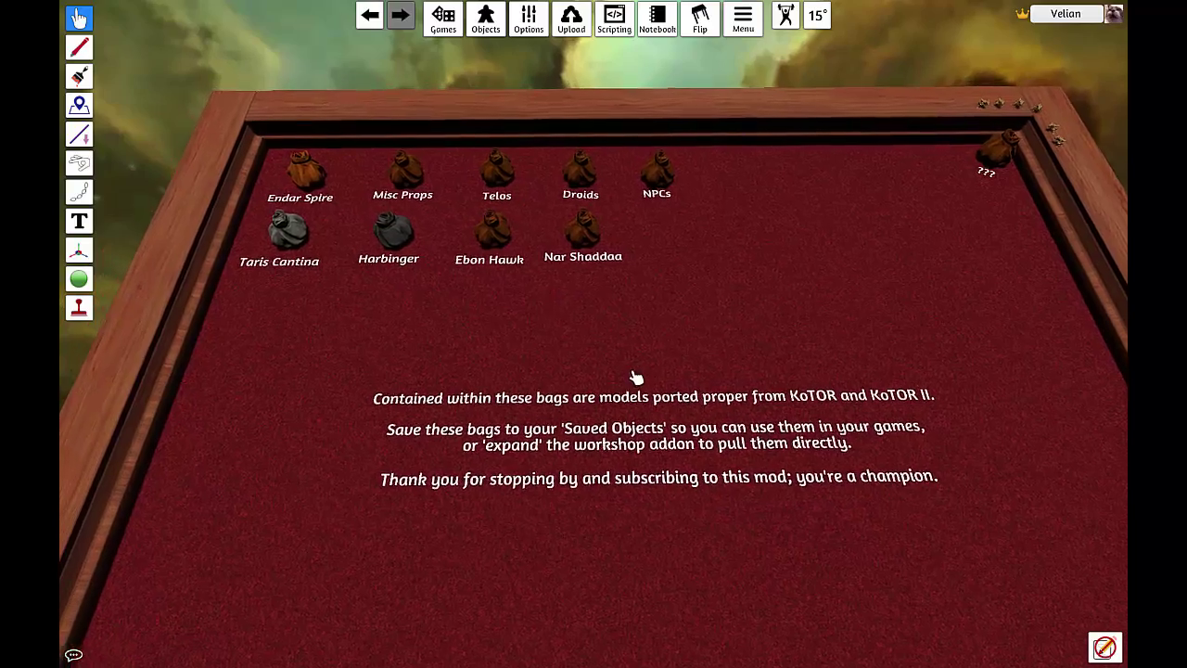
{"action": "key", "text": "s"}
{"action": "key", "text": "a"}
{"action": "scroll", "coordinate": [612, 340], "scroll_direction": "up", "scroll_amount": 1}
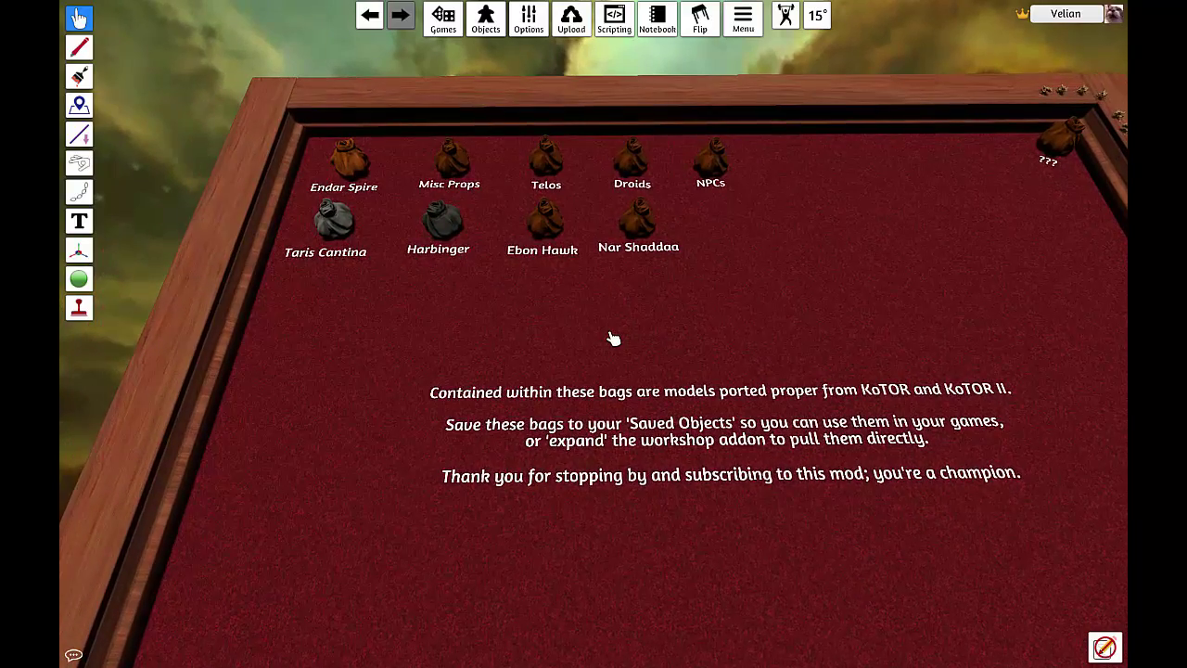
Lower the table's light intensity slightly and save the lighting settings
{"action": "key", "text": "d"}
{"action": "left_click", "coordinate": [527, 18]}
{"action": "left_click", "coordinate": [529, 63]}
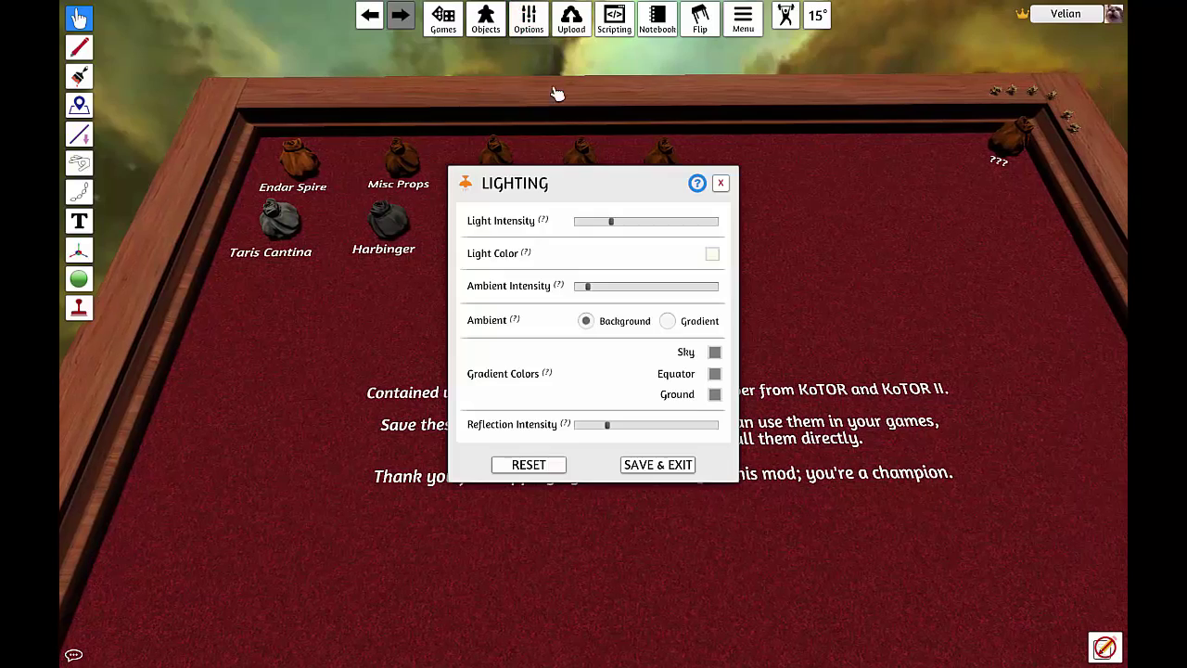
{"action": "mouse_move", "coordinate": [607, 227]}
{"action": "left_mouse_down"}
{"action": "mouse_move", "coordinate": [585, 228]}
{"action": "mouse_move", "coordinate": [611, 226]}
{"action": "left_mouse_up"}
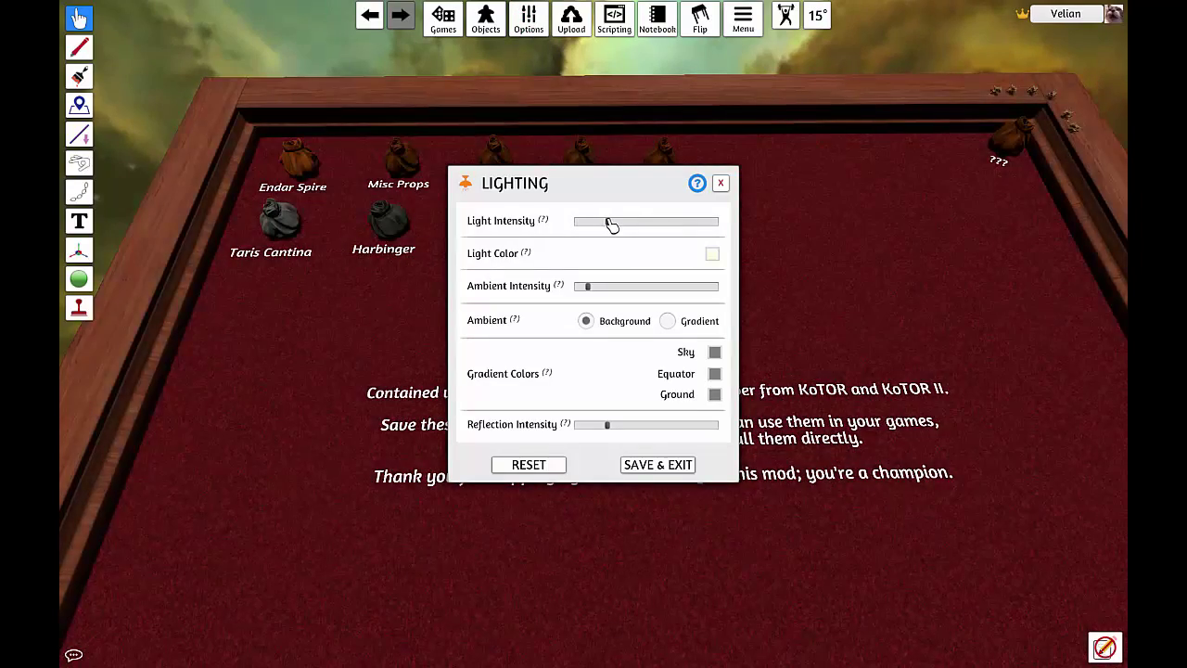
{"action": "left_click", "coordinate": [669, 468]}
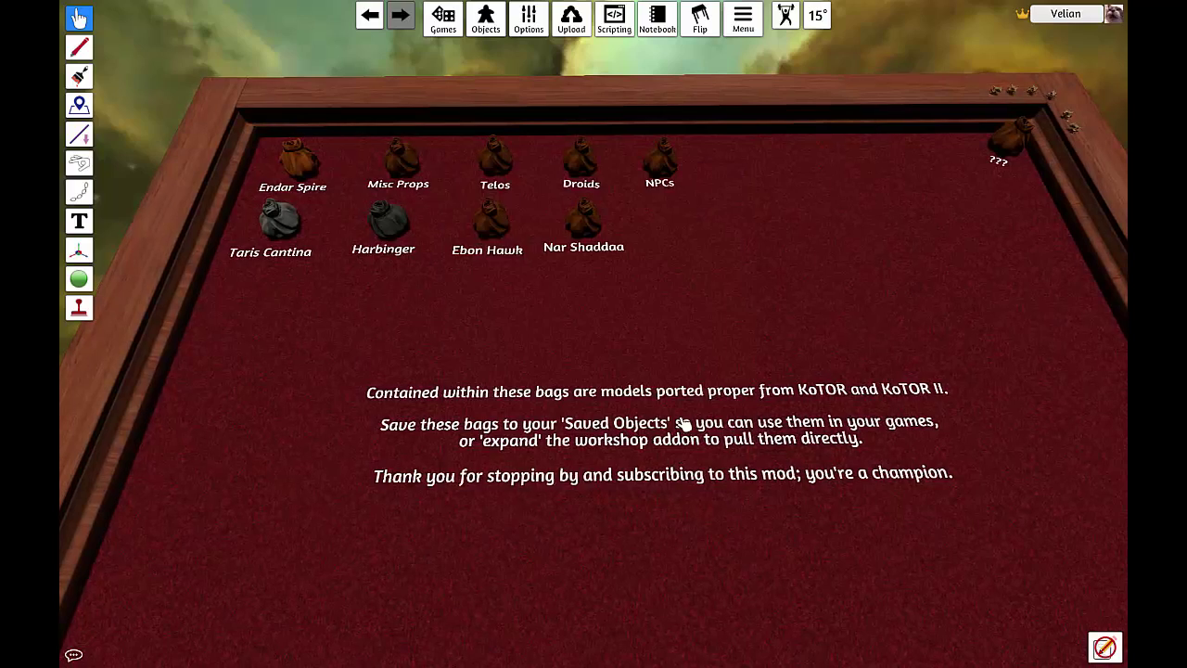
Search the contents of the Ebon Hawk bag and place its second tile on the table below the Taris Cantina bag
{"action": "scroll", "coordinate": [675, 360], "scroll_direction": "down", "scroll_amount": 2}
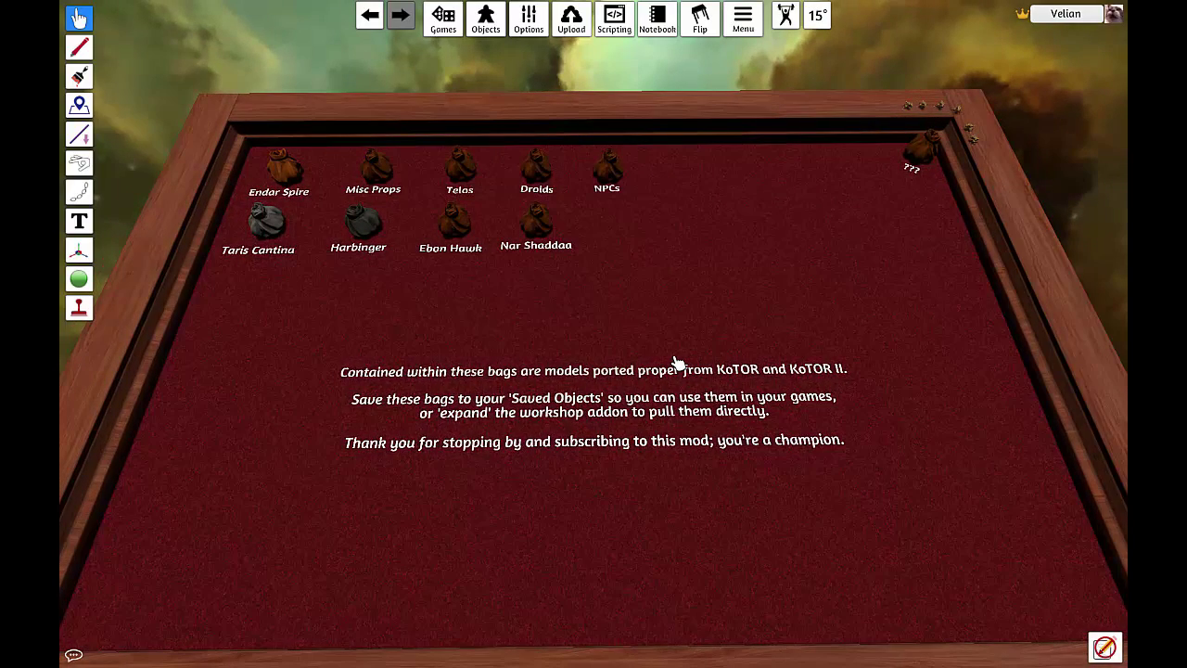
{"action": "key", "text": "w"}
{"action": "key", "text": "a"}
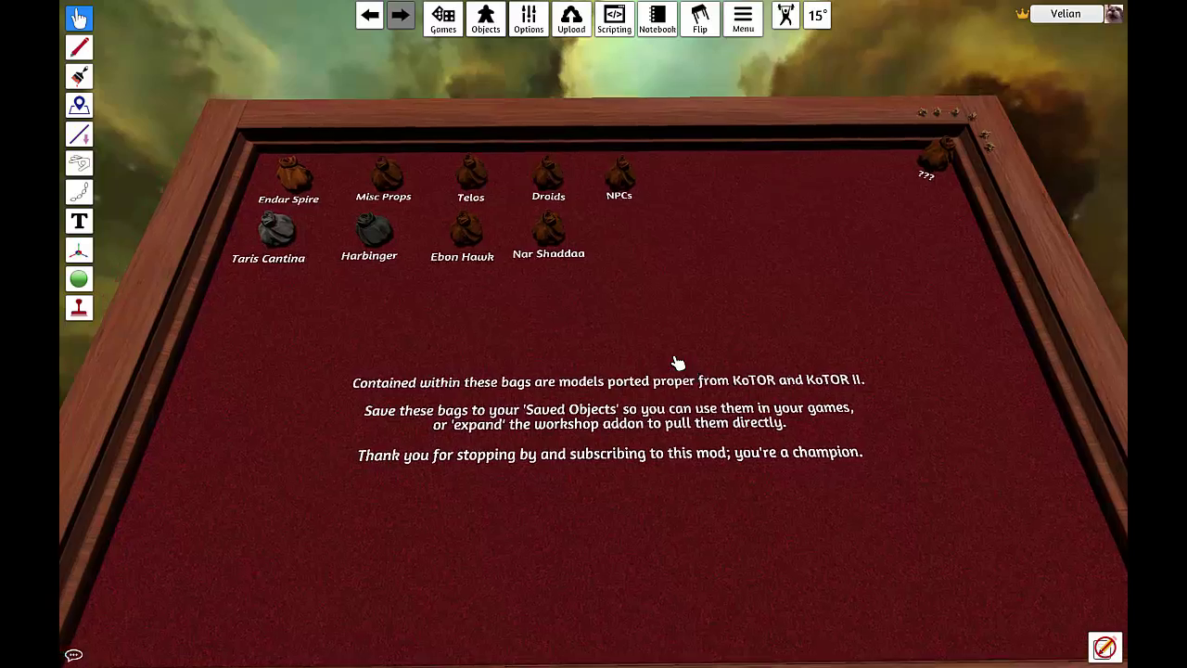
{"action": "key", "text": "s"}
{"action": "key", "text": "d"}
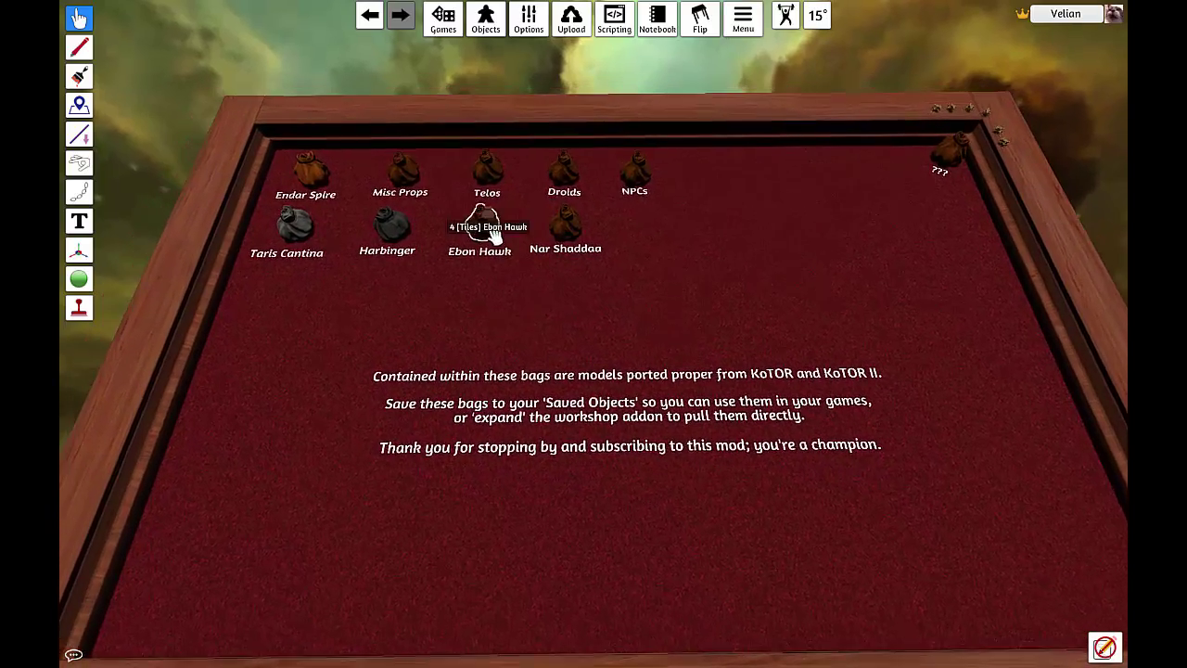
{"action": "right_click", "coordinate": [491, 232]}
{"action": "left_click", "coordinate": [533, 256]}
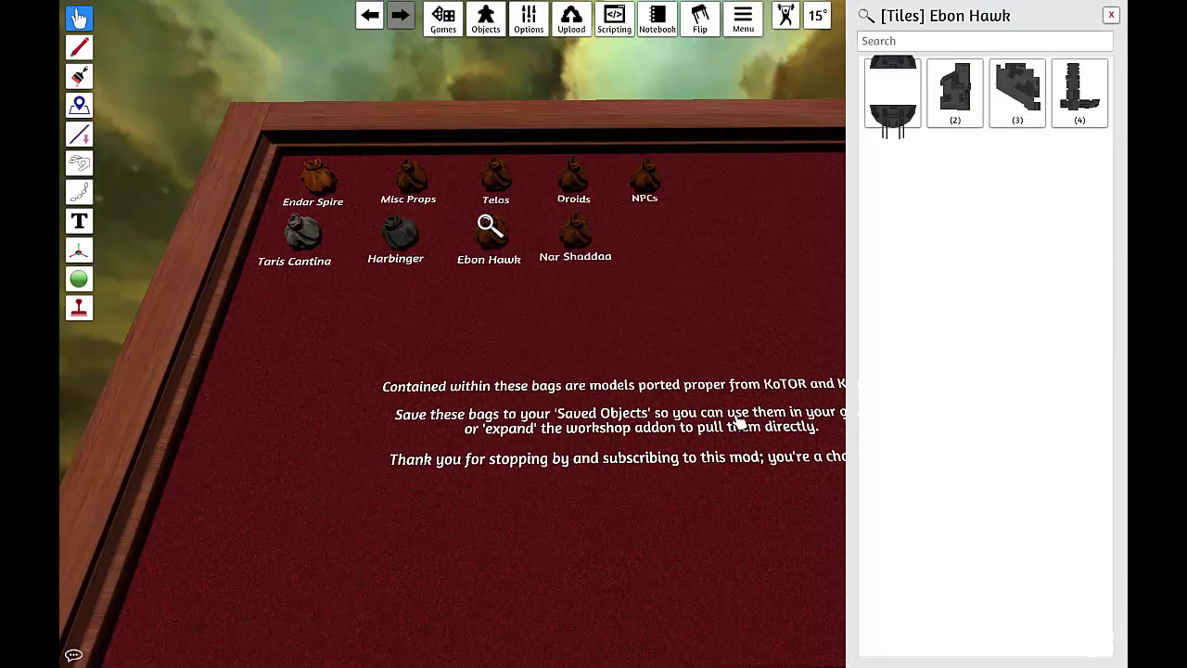
{"action": "mouse_move", "coordinate": [965, 105]}
{"action": "left_click_drag", "start_coordinate": [964, 105], "coordinate": [376, 491]}
Switch the placed Ebon Hawk room tile to its second state
{"action": "scroll", "coordinate": [520, 463], "scroll_direction": "up", "scroll_amount": 3}
{"action": "right_click_drag", "start_coordinate": [508, 460], "coordinate": [430, 404]}
{"action": "scroll", "coordinate": [410, 390], "scroll_direction": "up", "scroll_amount": 2}
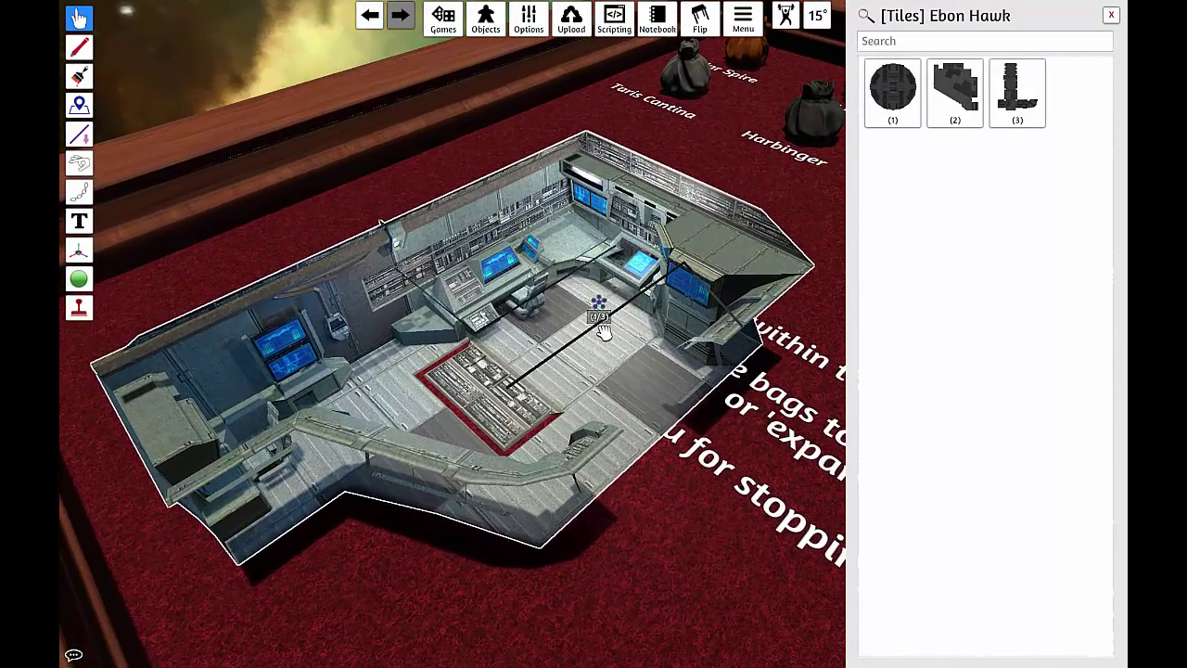
{"action": "key", "text": "2"}
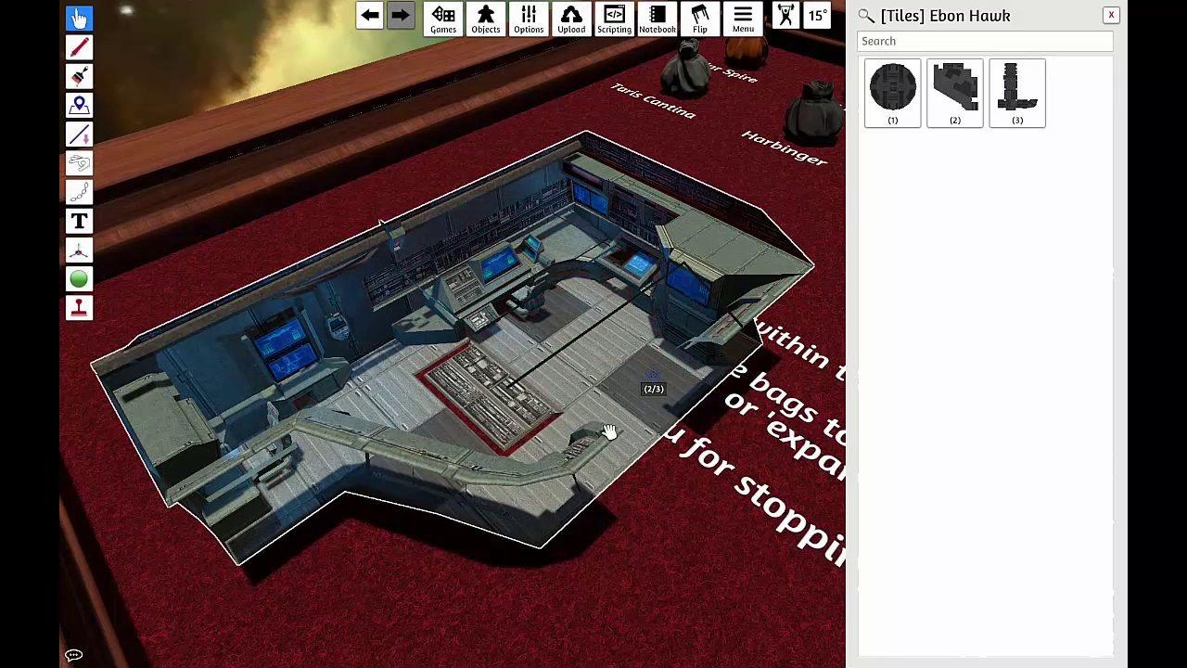
Examine the lighting and interior details of the Ebon Hawk room tile's second state from several angles
{"action": "right_click_drag", "start_coordinate": [398, 452], "coordinate": [511, 447]}
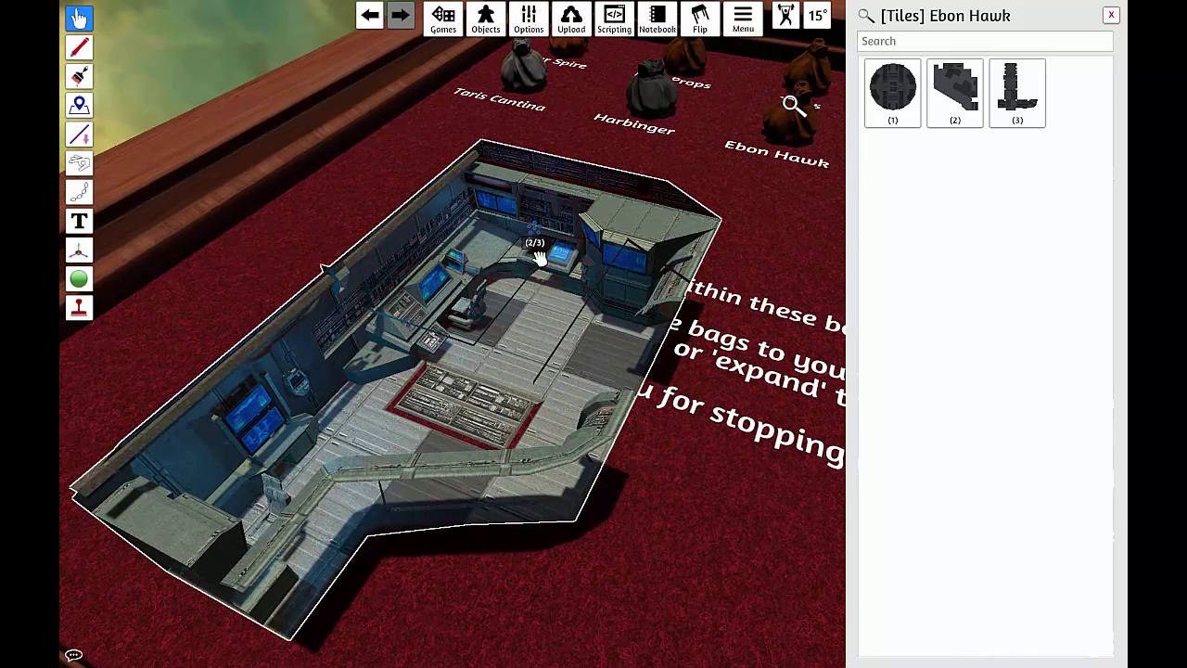
{"action": "right_click_drag", "start_coordinate": [492, 298], "coordinate": [512, 257]}
{"action": "scroll", "coordinate": [512, 258], "scroll_direction": "down", "scroll_amount": 5}
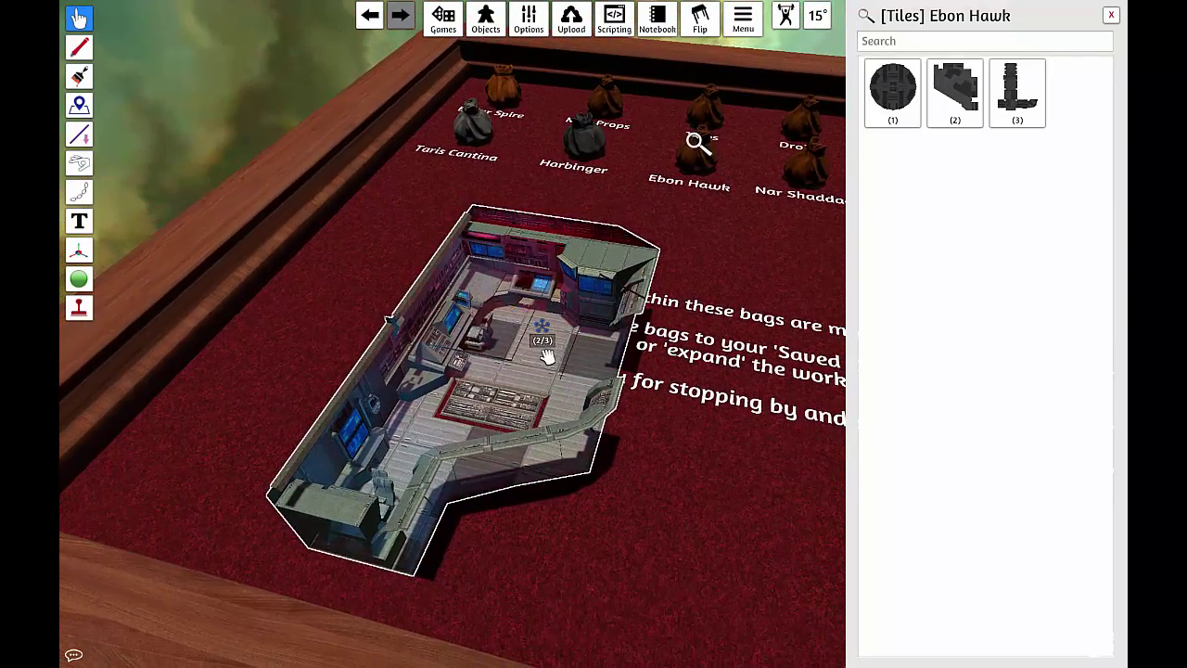
{"action": "scroll", "coordinate": [547, 355], "scroll_direction": "up", "scroll_amount": 3}
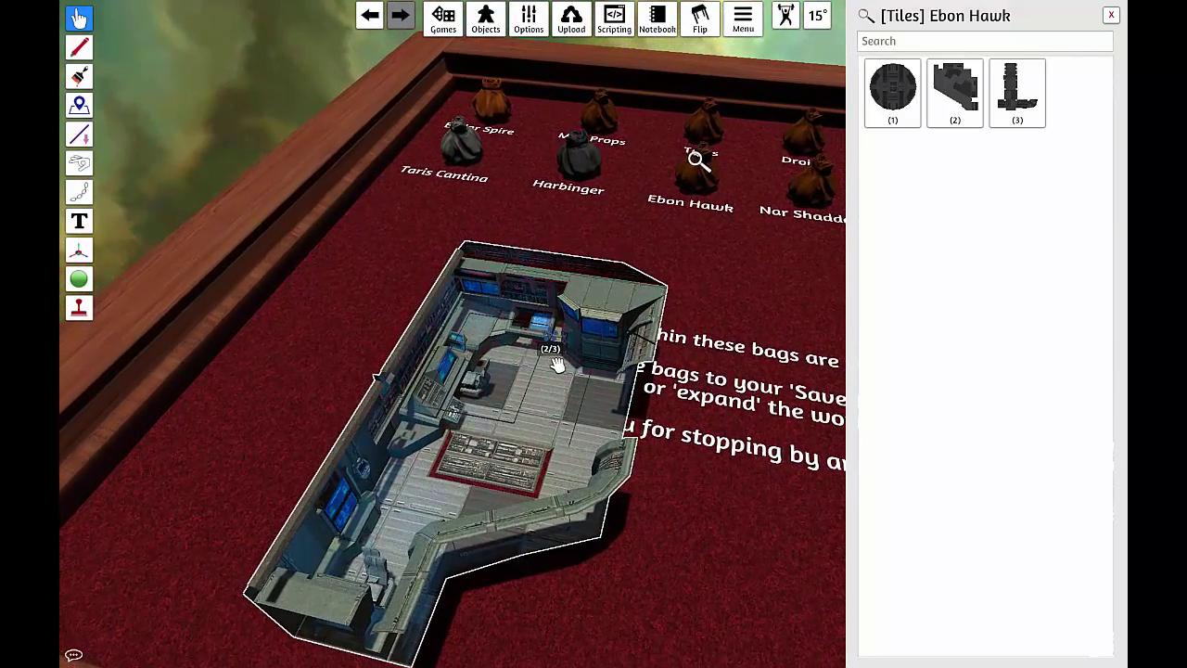
{"action": "right_click_drag", "start_coordinate": [611, 374], "coordinate": [543, 356]}
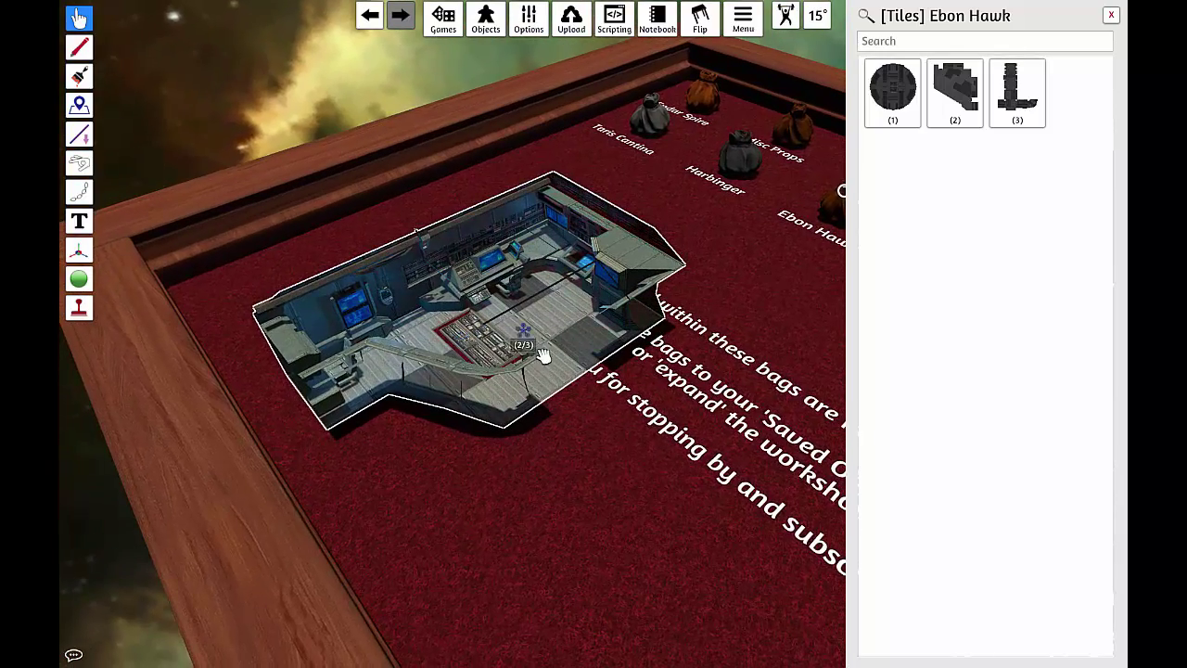
{"action": "key", "text": "w"}
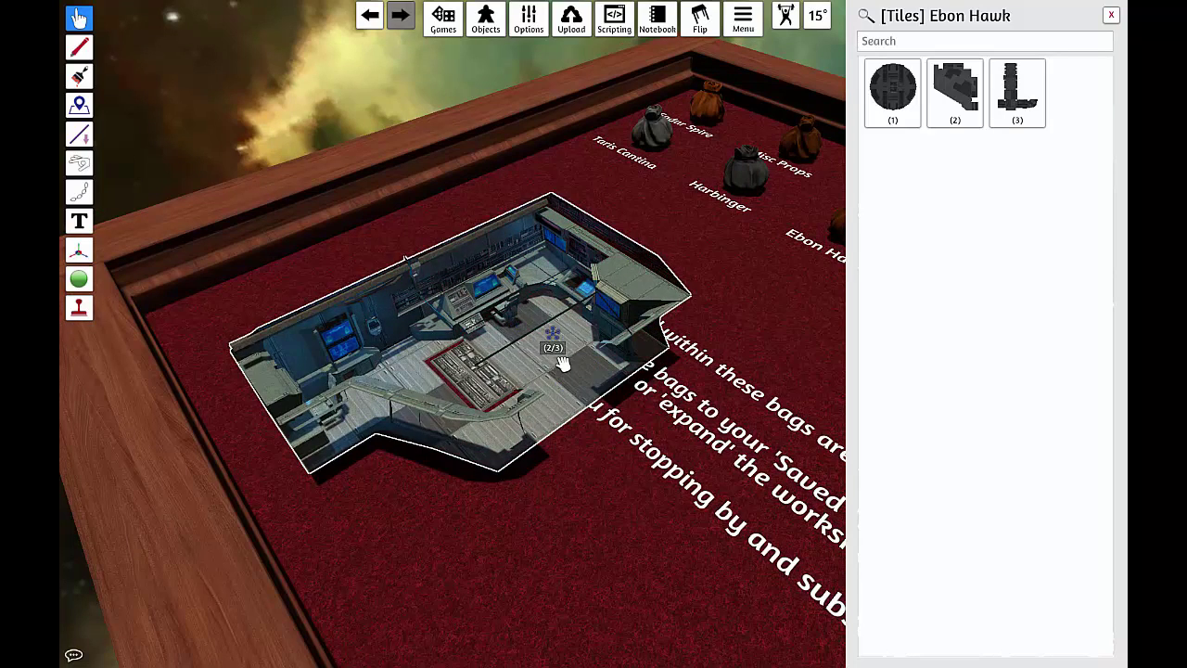
{"action": "left_click_drag", "start_coordinate": [524, 369], "coordinate": [909, 180]}
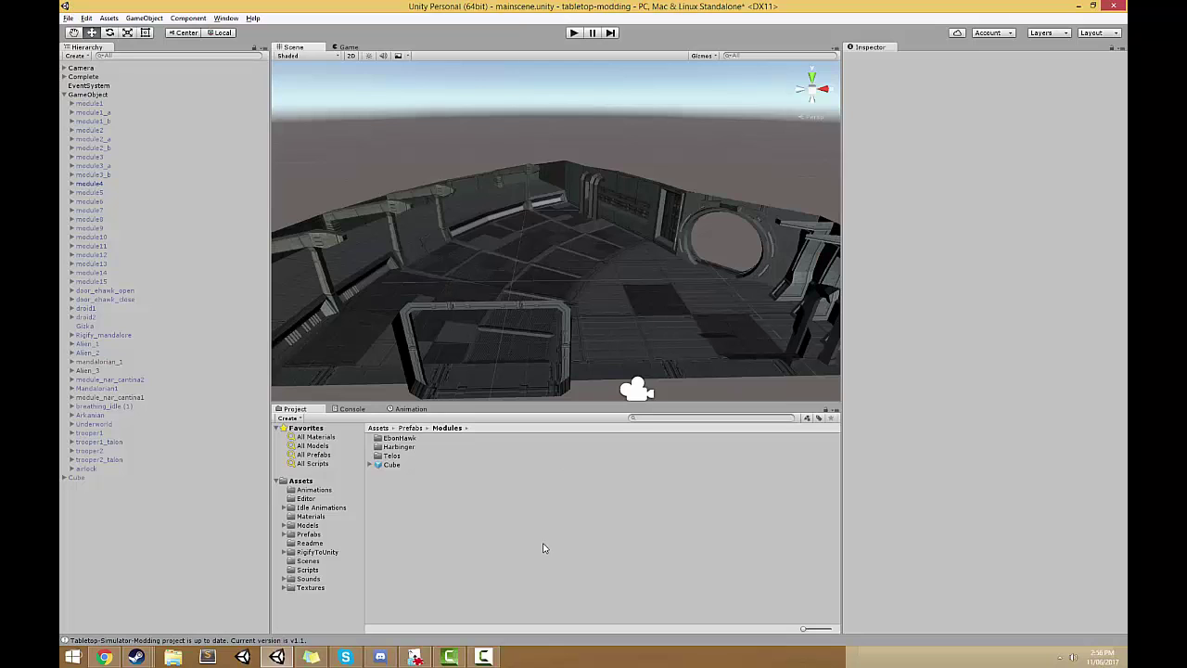
Switch to the Unity project, select module4 in the hierarchy and expand its child objects
{"action": "key", "text": "s"}
{"action": "key", "text": "d"}
{"action": "right_click_drag", "start_coordinate": [688, 176], "coordinate": [653, 229]}
{"action": "key", "text": "w"}
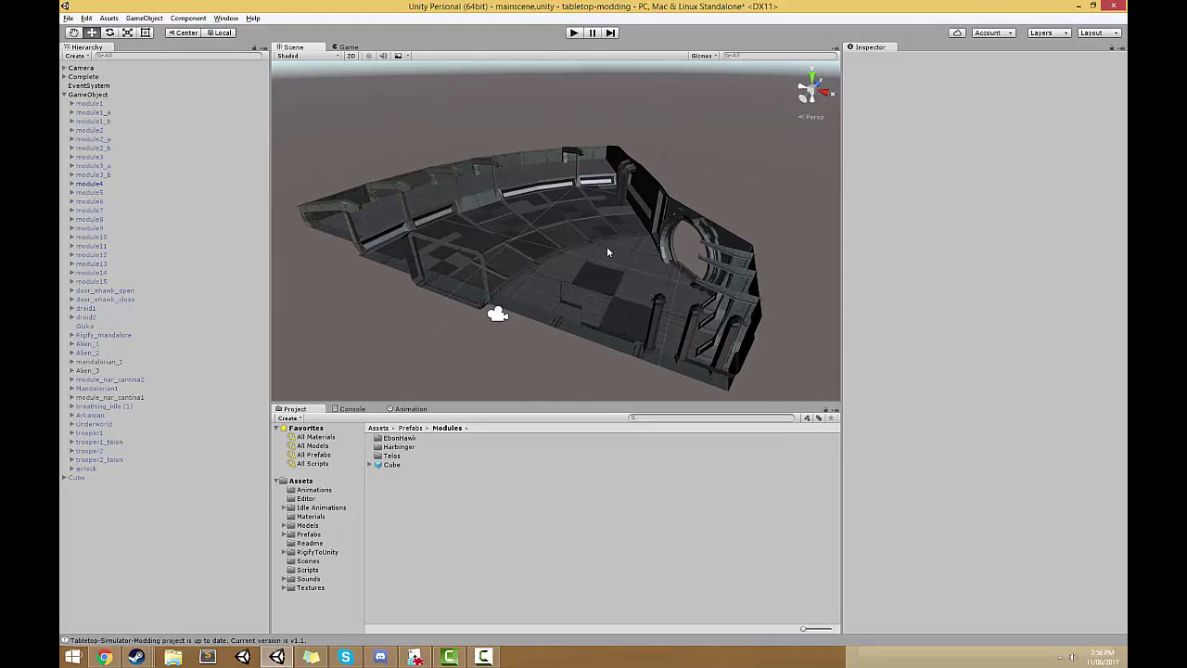
{"action": "left_click", "coordinate": [90, 184]}
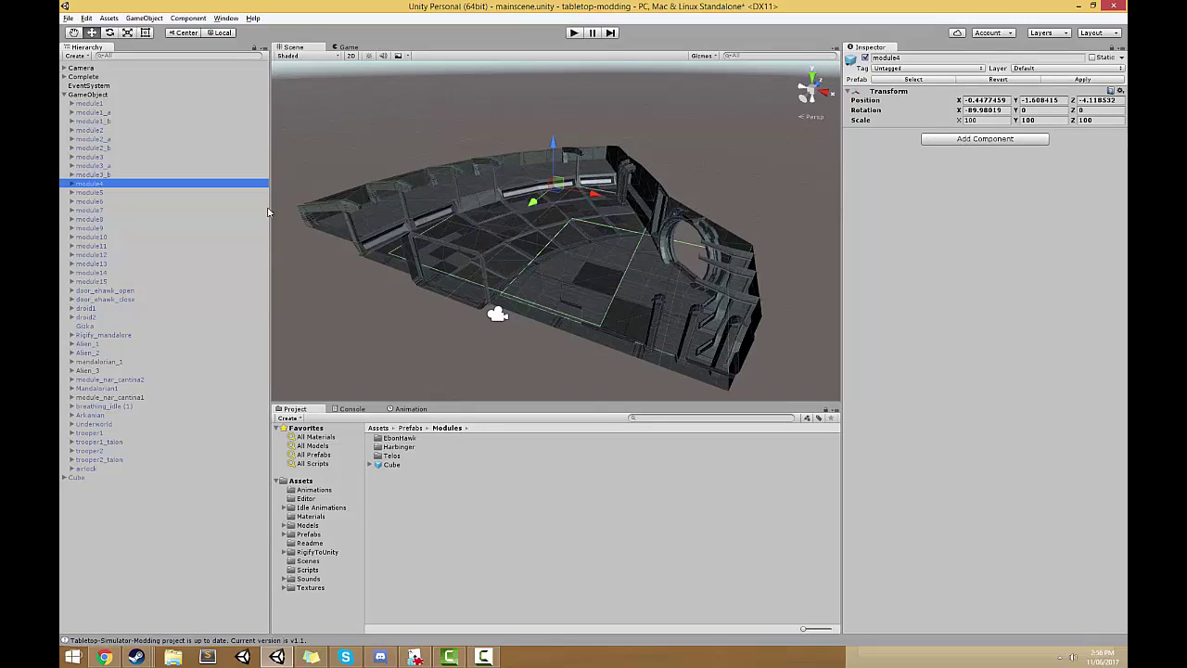
{"action": "left_click", "coordinate": [71, 184]}
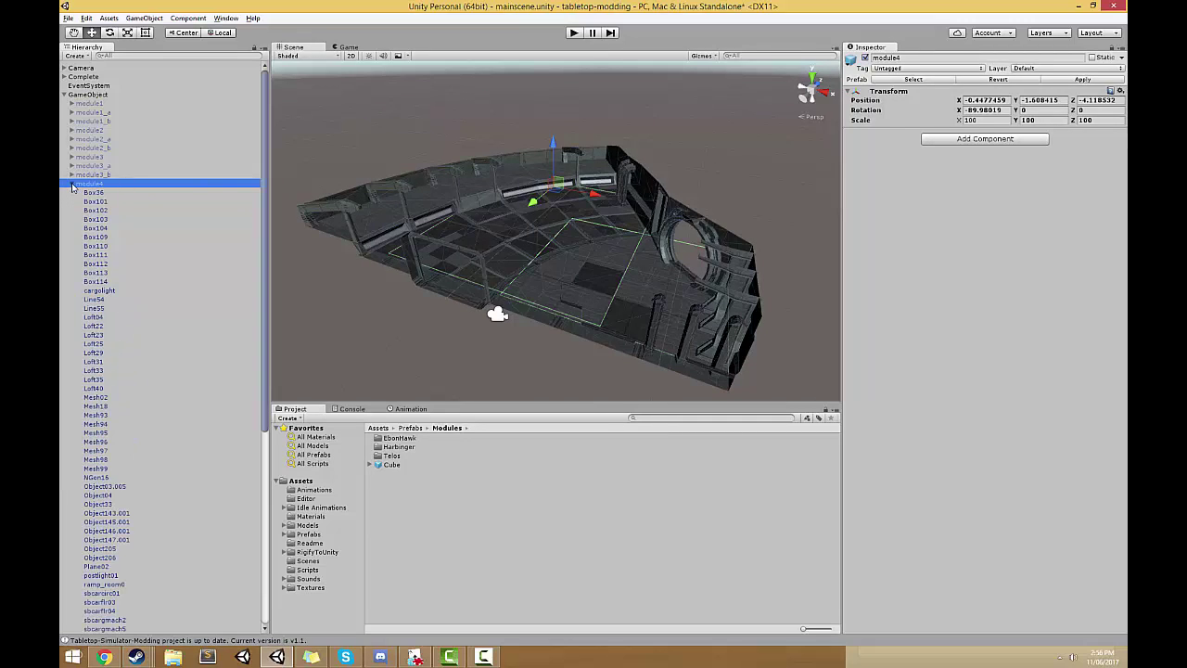
Open the EbonHawk folder of module prefabs and select the module4 prefab
{"action": "double_click", "coordinate": [399, 438]}
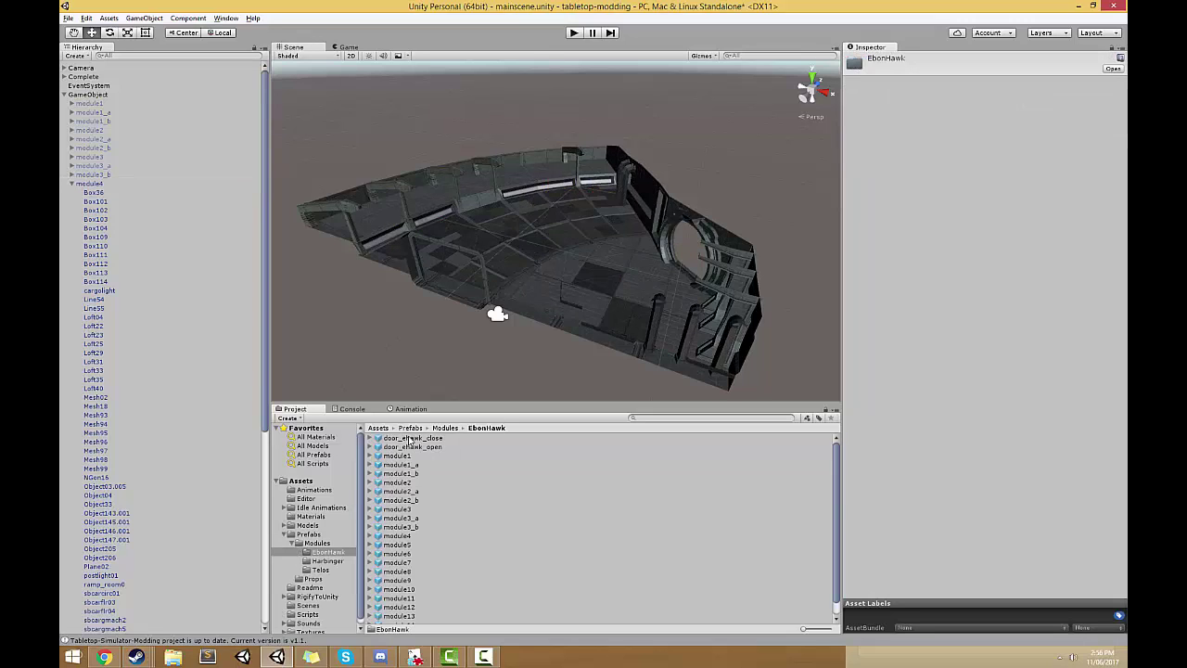
{"action": "left_click", "coordinate": [399, 521]}
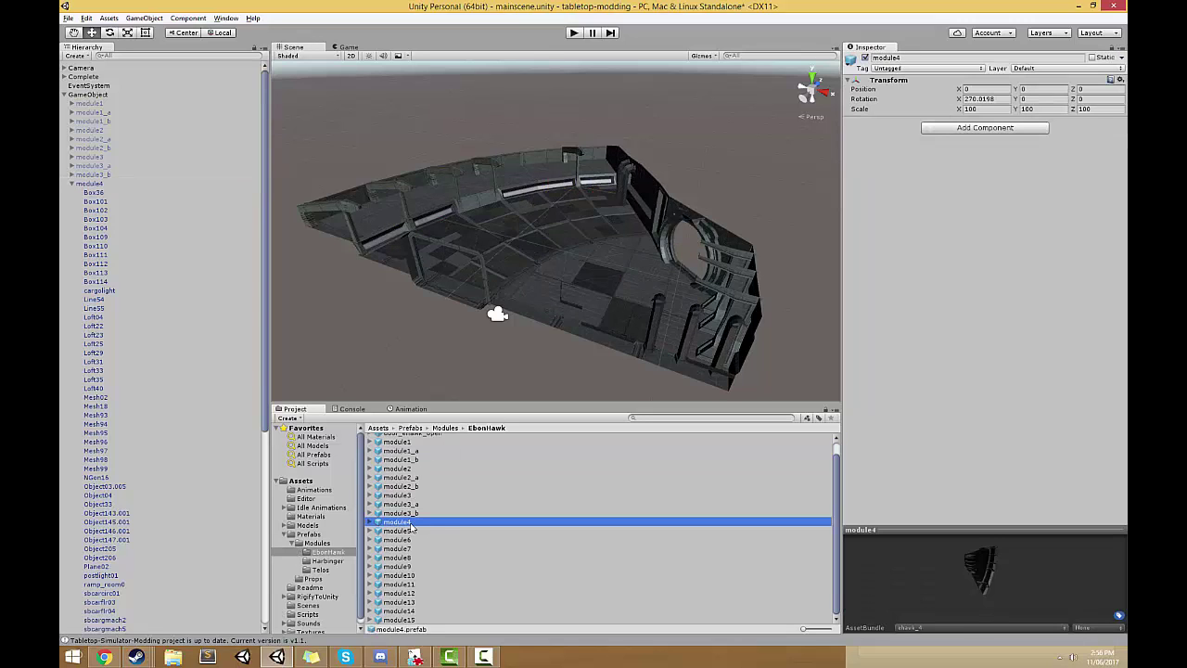
{"action": "left_click", "coordinate": [93, 184]}
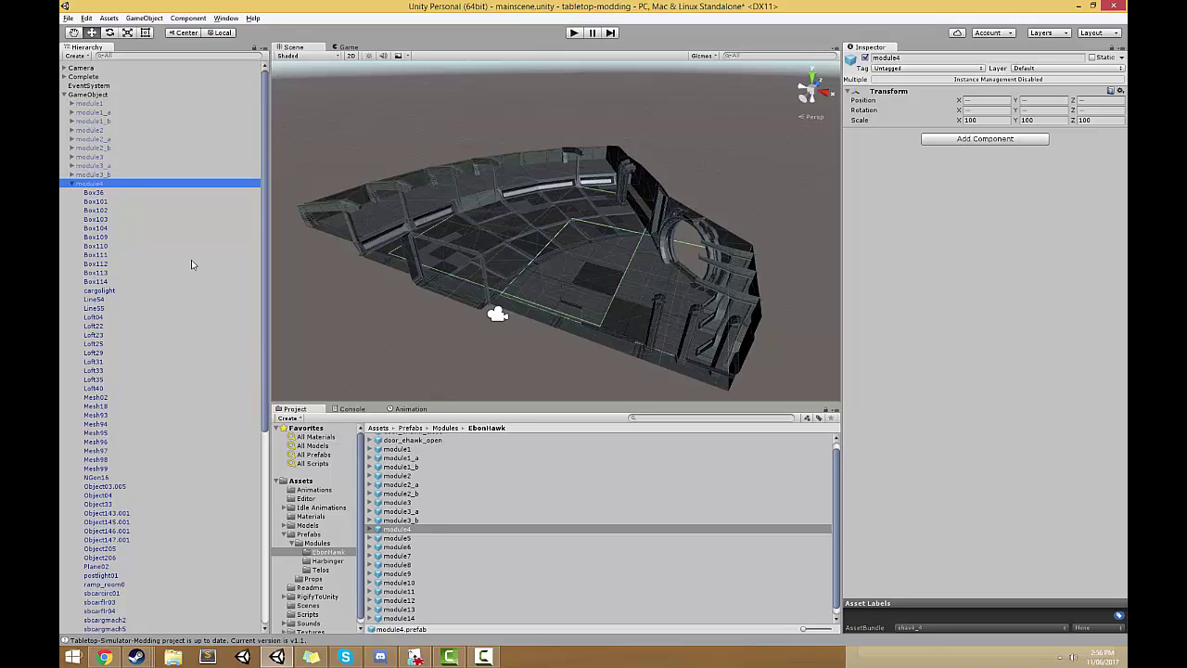
{"action": "left_click", "coordinate": [408, 530]}
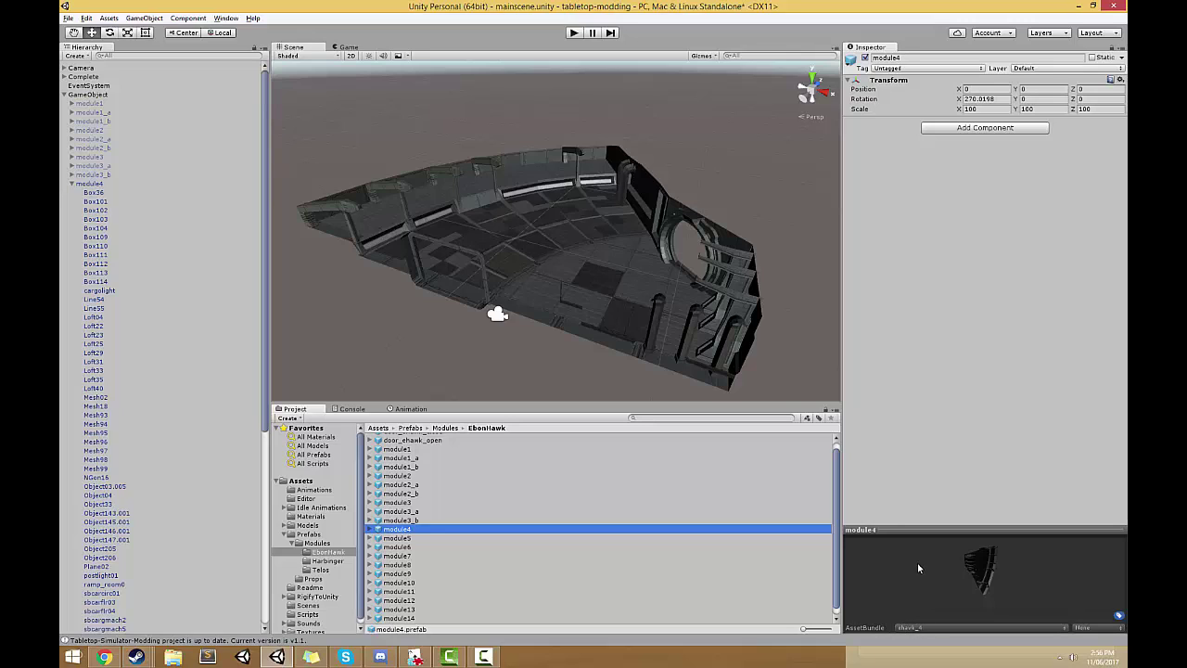
Select module4 in the scene hierarchy and examine its interior walls, light panels, floor and doorways from several viewpoints
{"action": "left_click", "coordinate": [403, 320]}
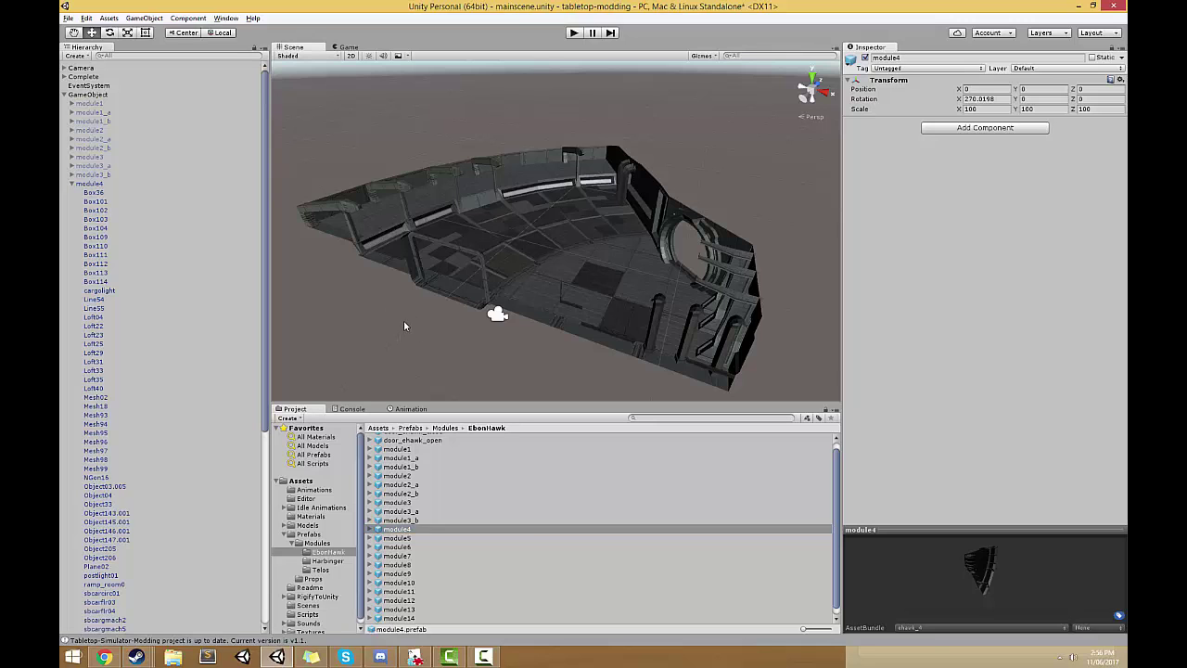
{"action": "right_click_drag", "start_coordinate": [403, 320], "coordinate": [497, 313]}
{"action": "left_click", "coordinate": [104, 182]}
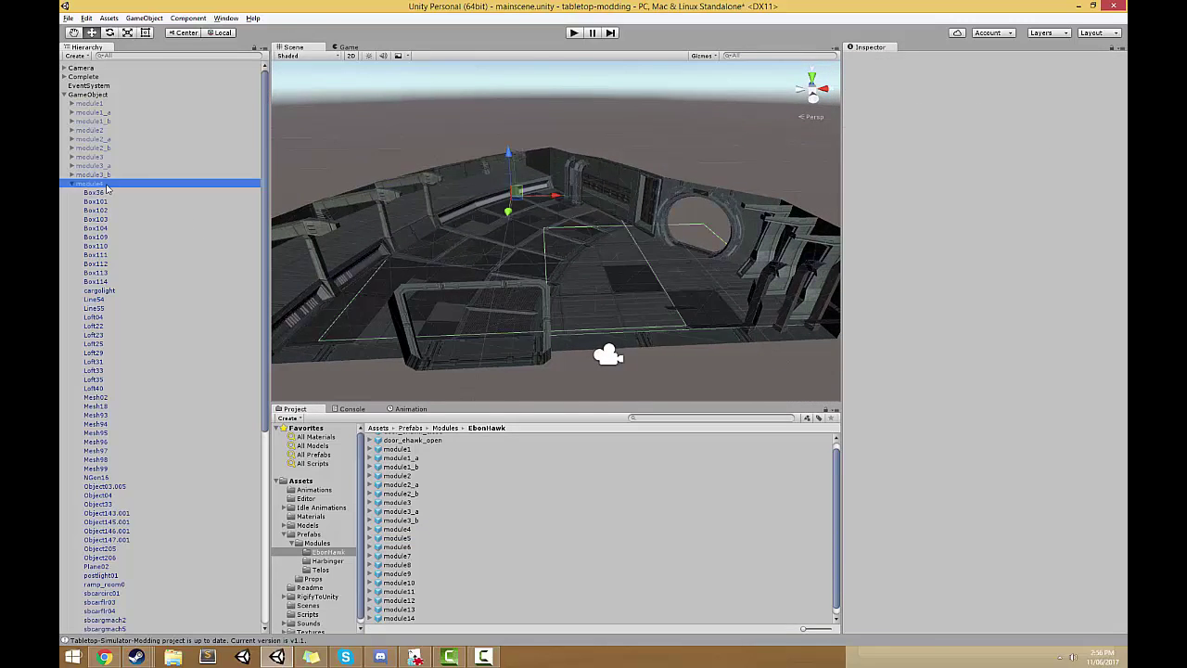
{"action": "right_click_drag", "start_coordinate": [672, 254], "coordinate": [388, 242]}
{"action": "scroll", "coordinate": [493, 243], "scroll_direction": "up", "scroll_amount": 2}
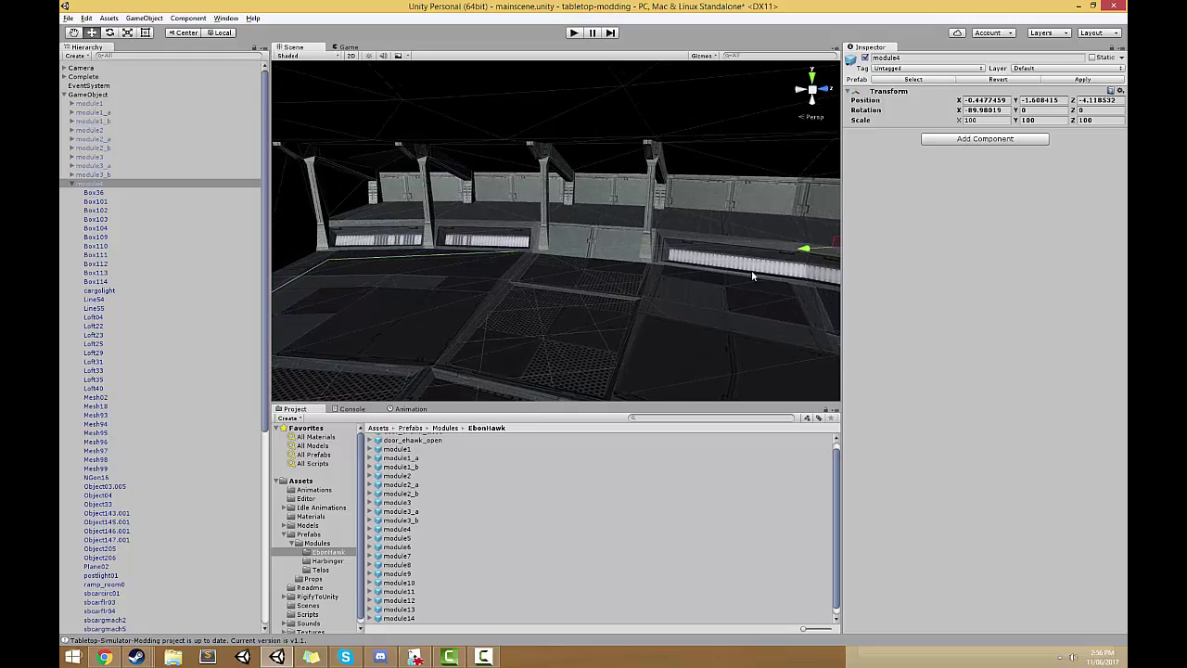
{"action": "right_click_drag", "start_coordinate": [751, 270], "coordinate": [698, 260]}
{"action": "right_click_drag", "start_coordinate": [784, 268], "coordinate": [742, 256]}
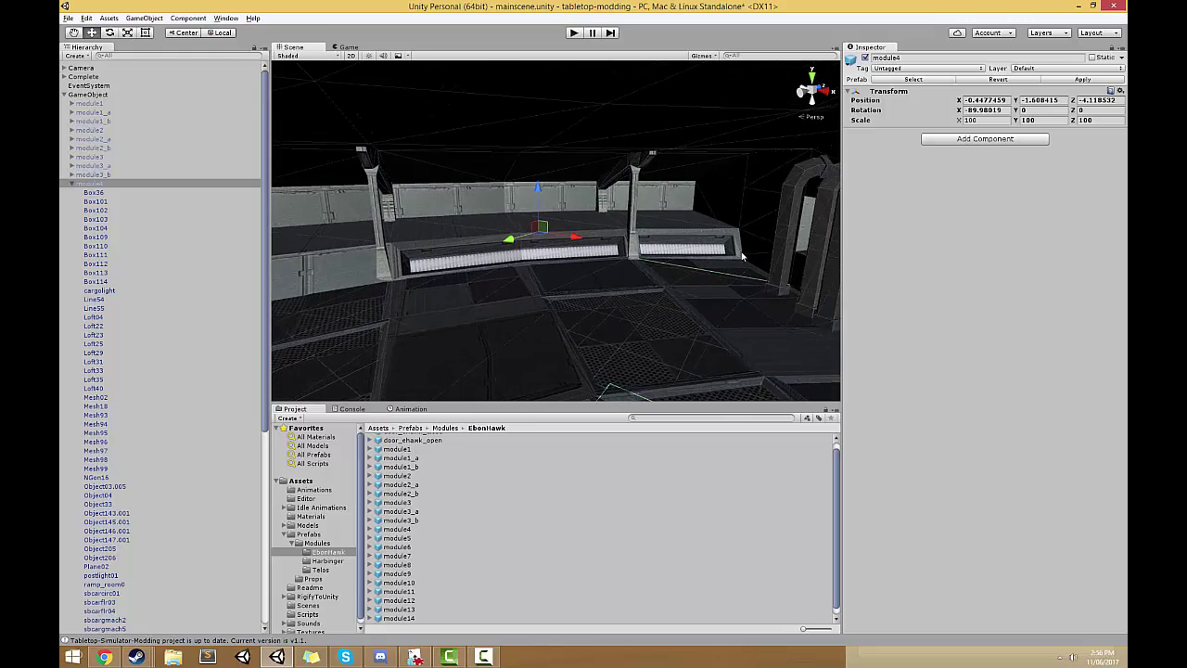
{"action": "right_click_drag", "start_coordinate": [661, 254], "coordinate": [835, 254]}
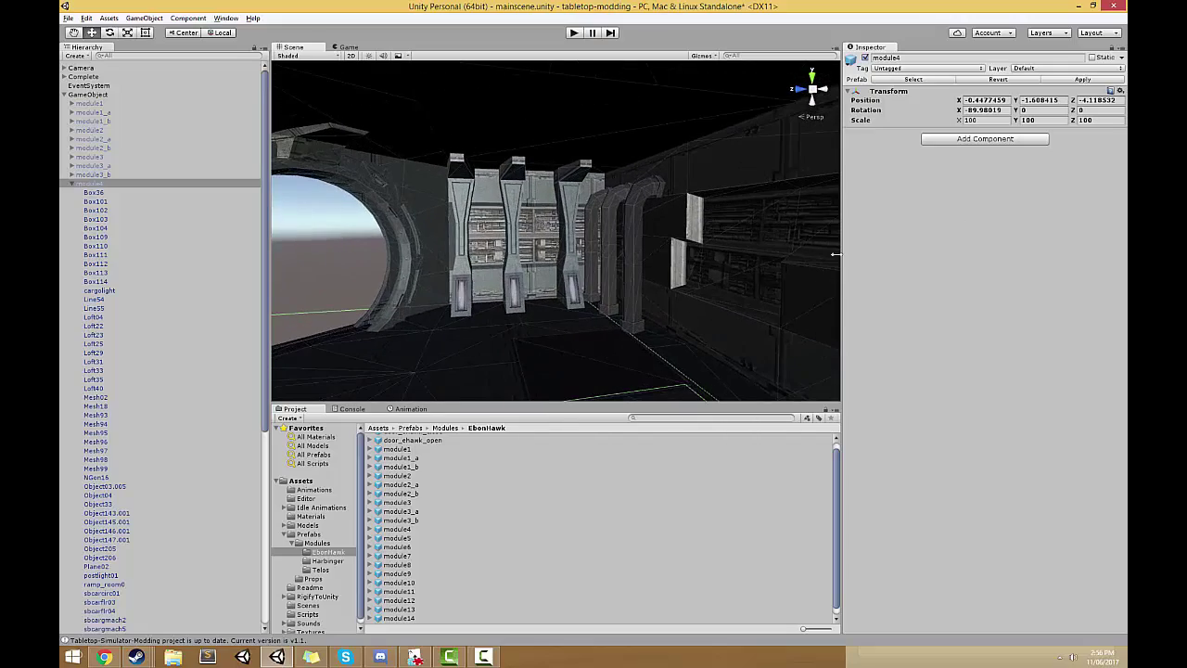
{"action": "right_click_drag", "start_coordinate": [511, 299], "coordinate": [837, 268]}
{"action": "right_click_drag", "start_coordinate": [573, 329], "coordinate": [765, 251]}
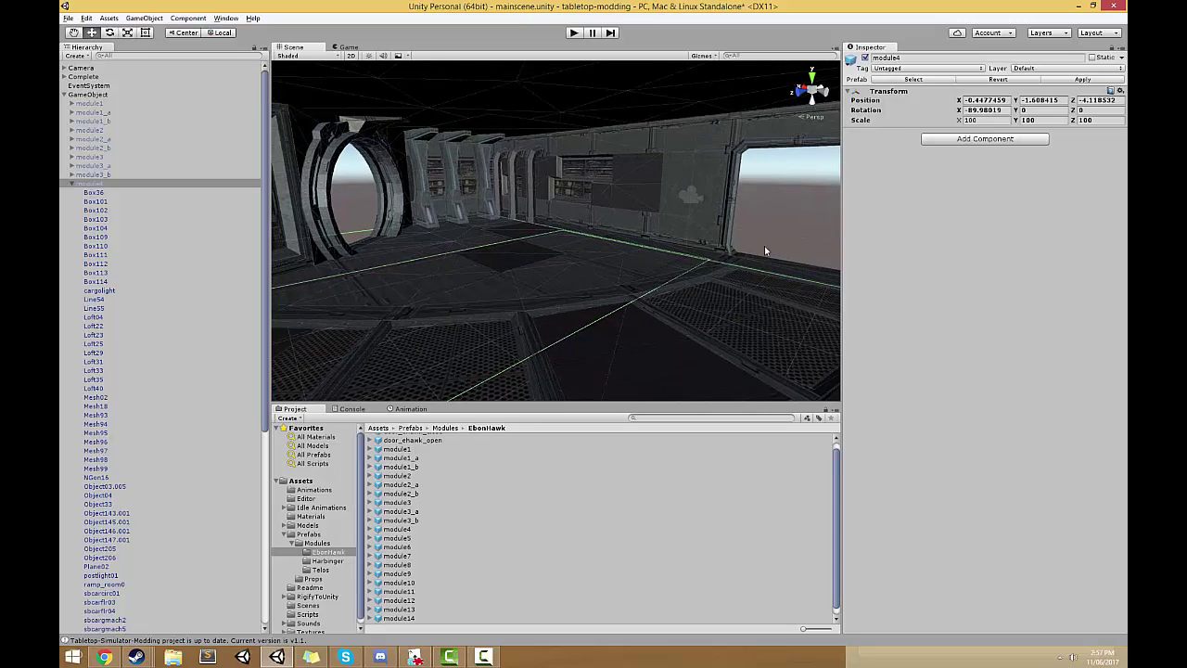
{"action": "right_click_drag", "start_coordinate": [391, 270], "coordinate": [750, 214]}
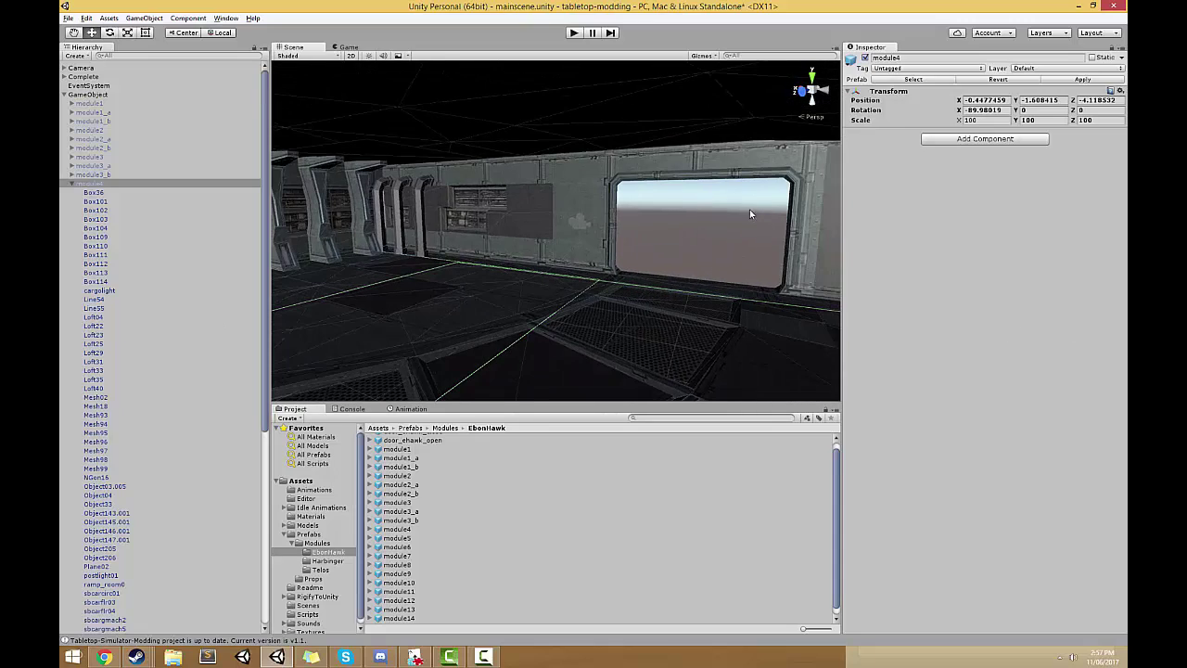
{"action": "right_click_drag", "start_coordinate": [683, 319], "coordinate": [546, 334]}
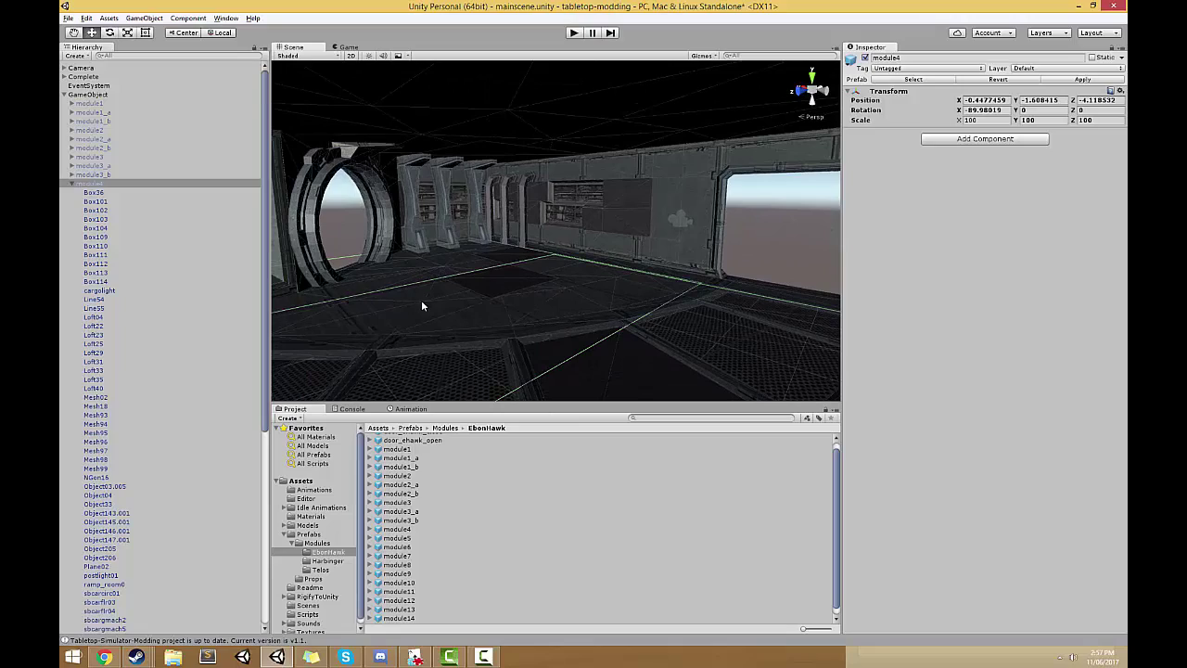
{"action": "right_click_drag", "start_coordinate": [386, 275], "coordinate": [212, 339]}
{"action": "scroll", "coordinate": [368, 307], "scroll_direction": "down", "scroll_amount": 3}
{"action": "right_click_drag", "start_coordinate": [709, 319], "coordinate": [522, 341]}
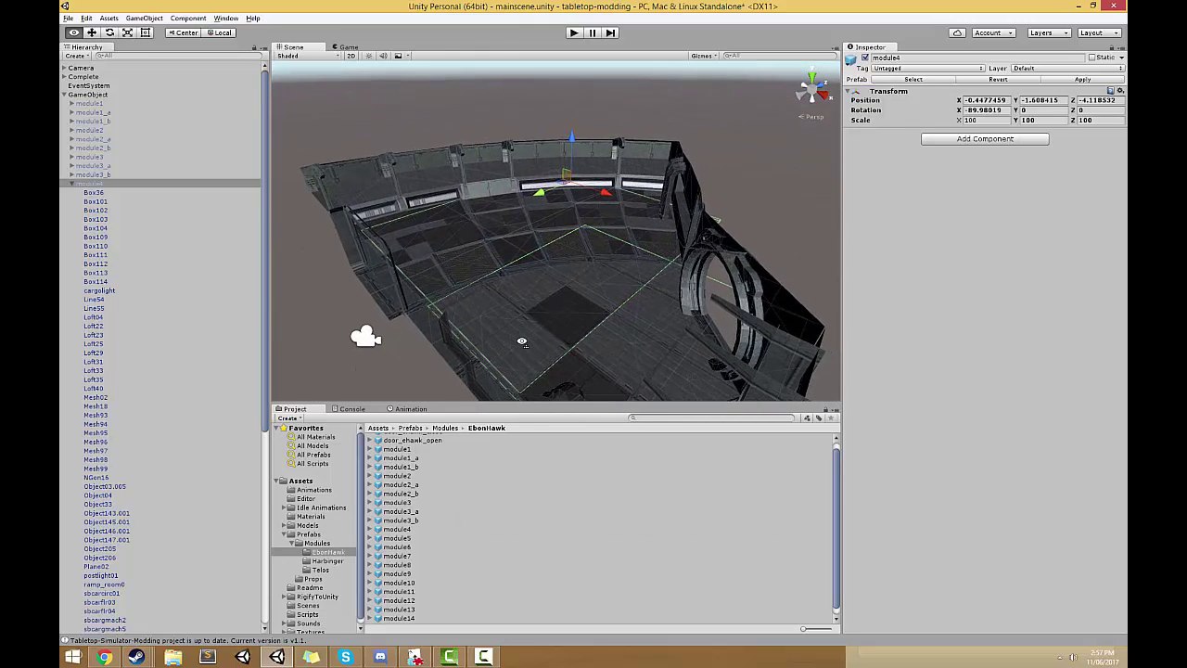
{"action": "right_click_drag", "start_coordinate": [522, 342], "coordinate": [467, 298]}
{"action": "key", "text": "w"}
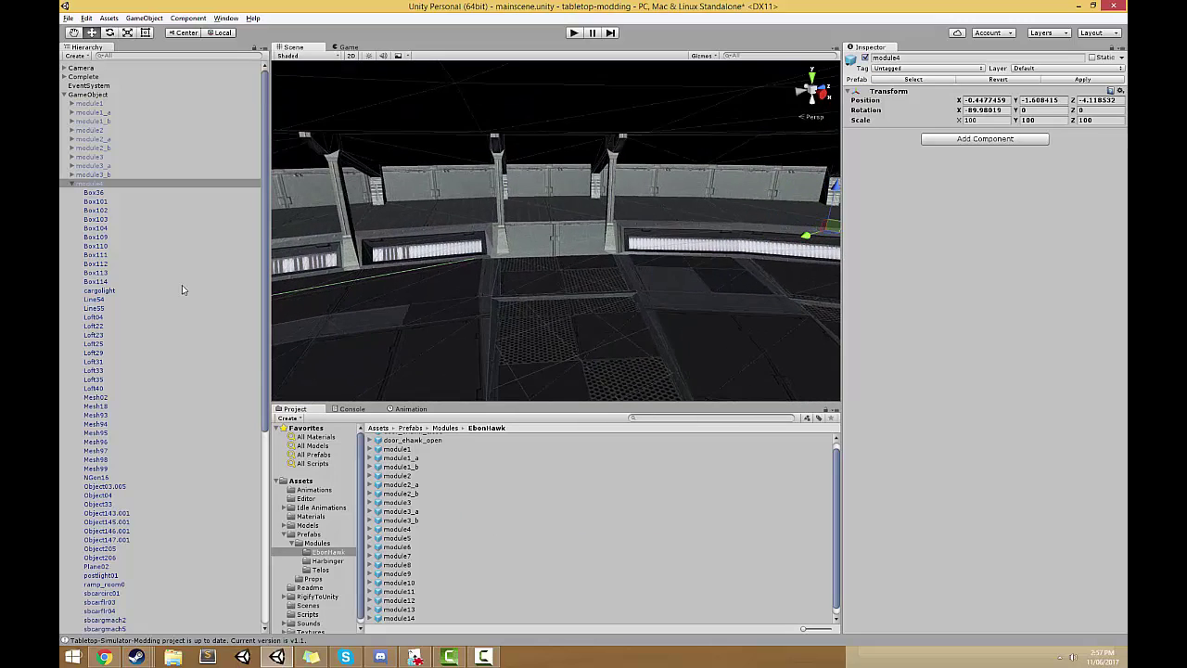
Add a point light as a child of module4
{"action": "right_click", "coordinate": [92, 182]}
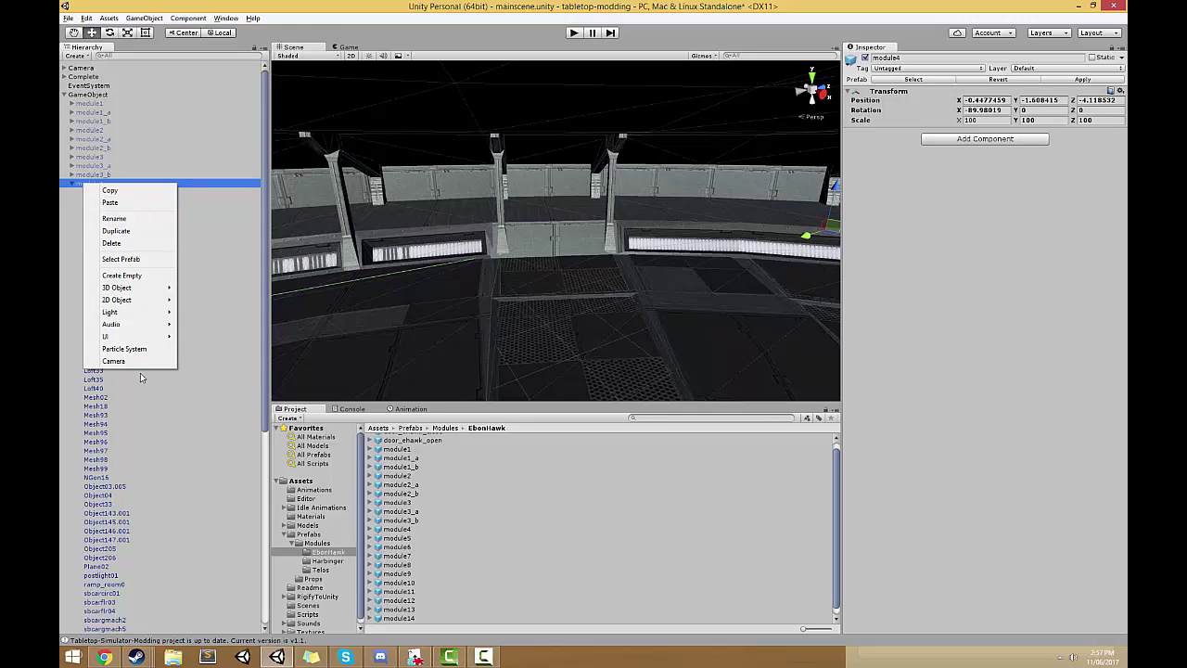
{"action": "mouse_move", "coordinate": [158, 312]}
{"action": "left_click", "coordinate": [216, 325]}
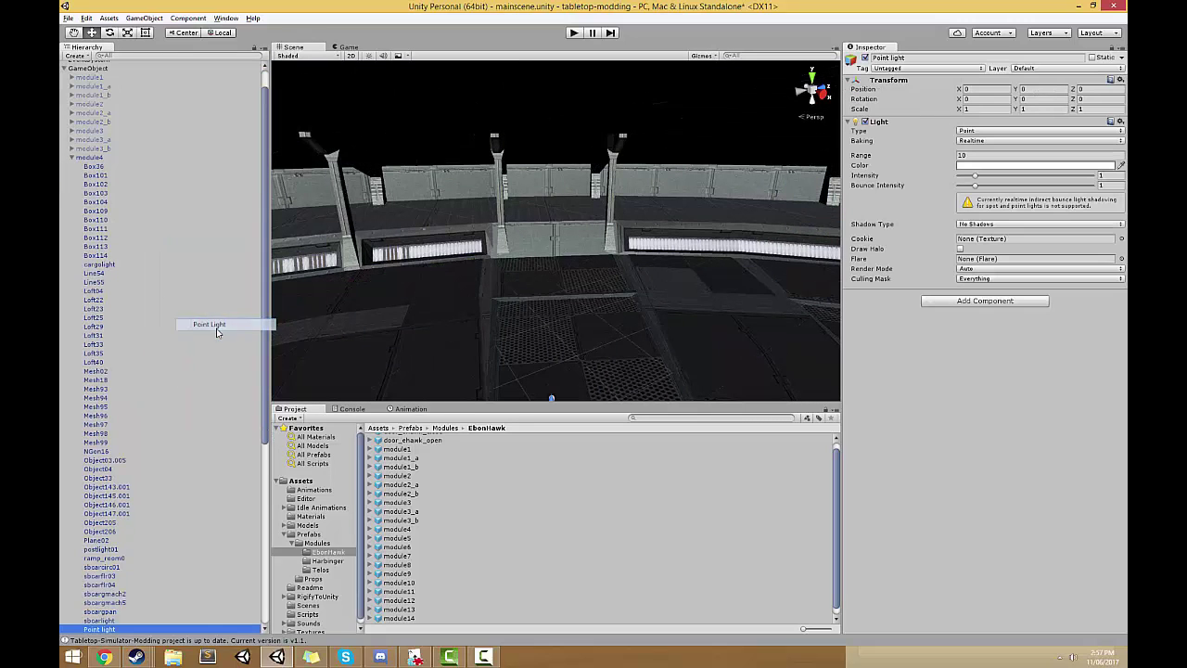
Turn on scene lighting and move the point light in front of a wall light panel, about X -0.058, Y 0.007, Z 0.007
{"action": "right_click_drag", "start_coordinate": [561, 320], "coordinate": [687, 300]}
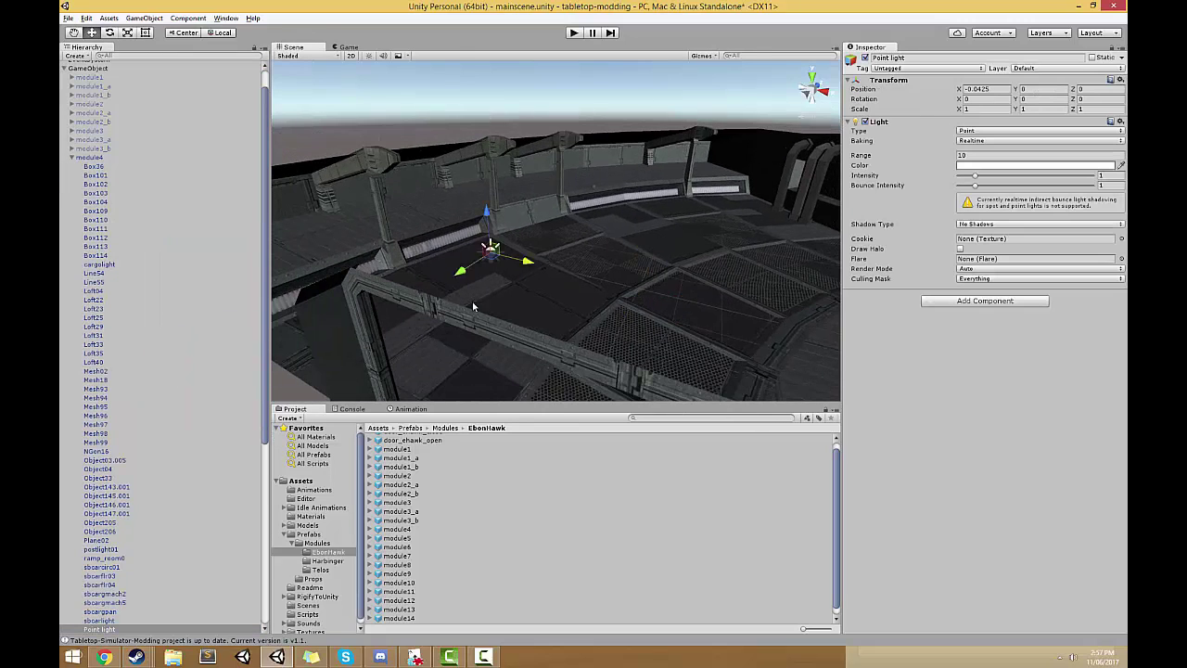
{"action": "scroll", "coordinate": [475, 307], "scroll_direction": "up", "scroll_amount": 6}
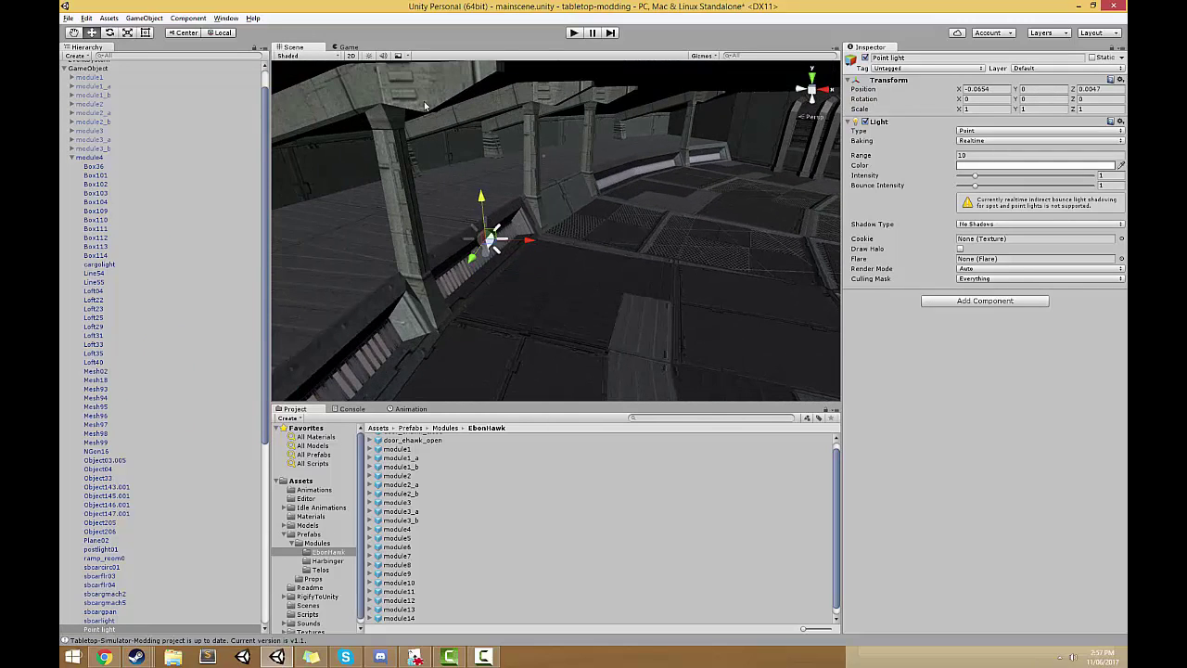
{"action": "left_click", "coordinate": [369, 56]}
{"action": "left_click_drag", "start_coordinate": [530, 242], "coordinate": [501, 276]}
{"action": "left_click_drag", "start_coordinate": [513, 210], "coordinate": [518, 200]}
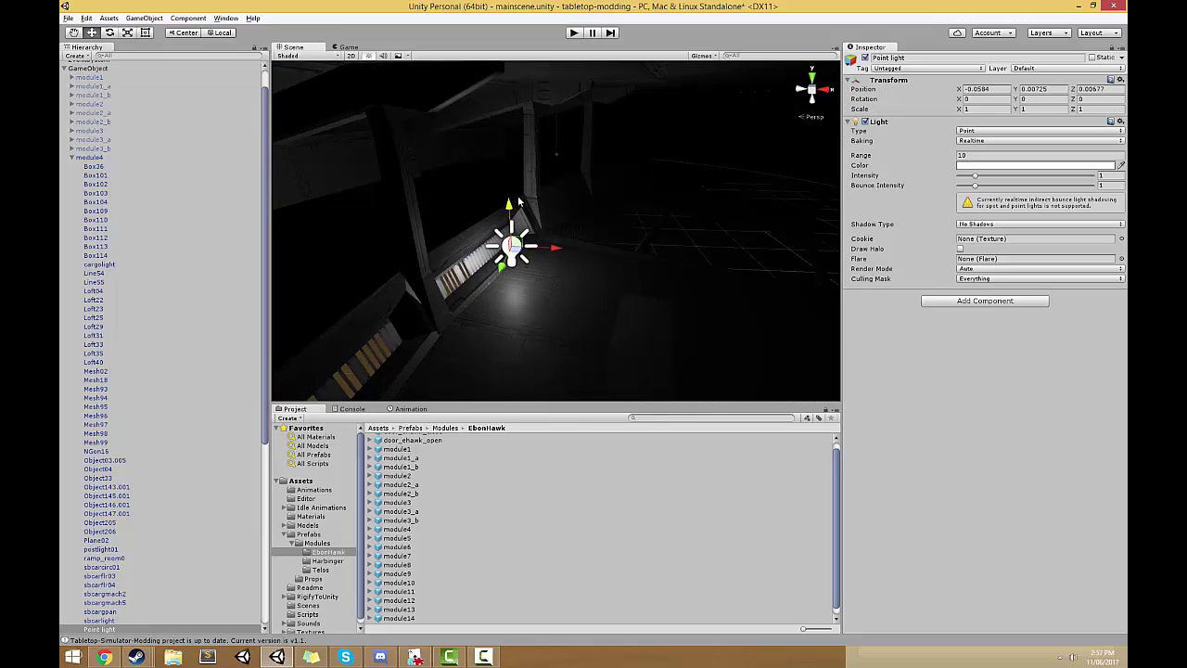
Set the point light's intensity to 3.26 and reposition it by the wall panel at about X -0.048, Y 0.007, Z 0.016
{"action": "left_click_drag", "start_coordinate": [556, 241], "coordinate": [562, 263], "text": "alt"}
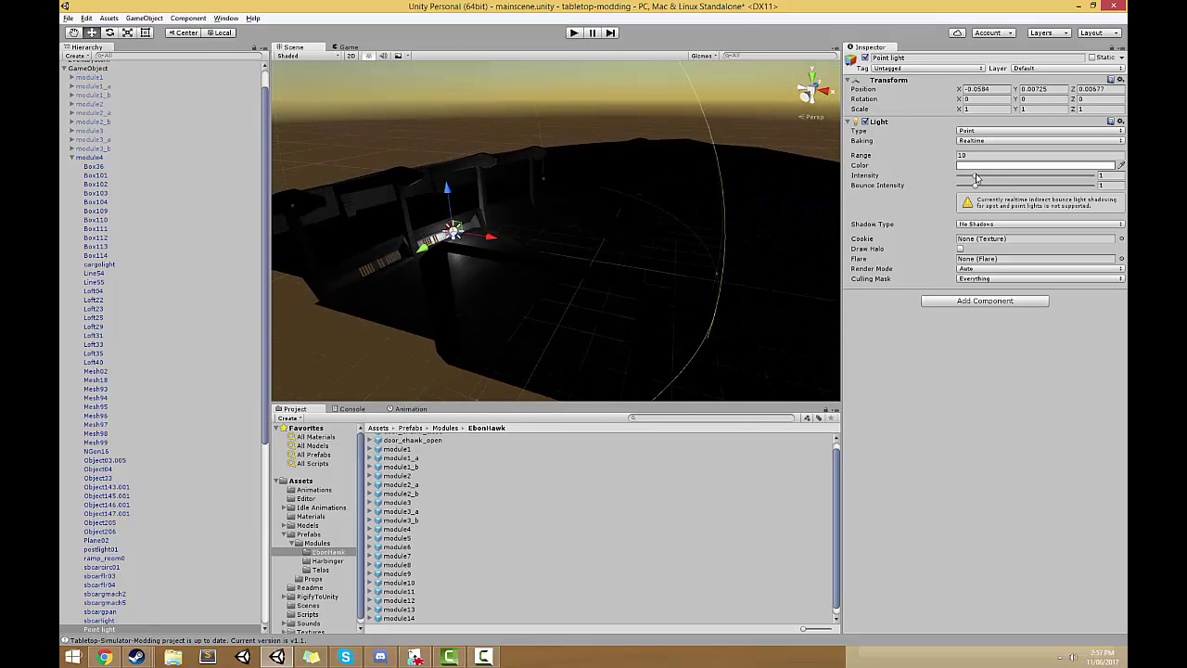
{"action": "left_click_drag", "start_coordinate": [984, 179], "coordinate": [1017, 186]}
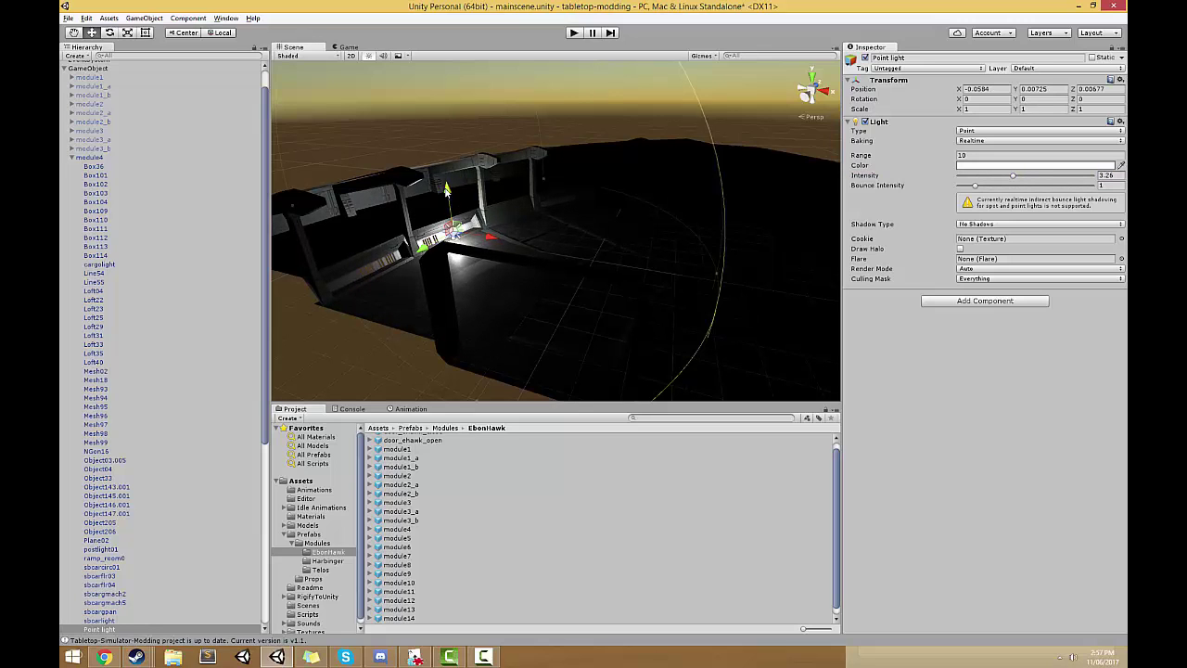
{"action": "left_click_drag", "start_coordinate": [446, 189], "coordinate": [452, 181]}
{"action": "left_click_drag", "start_coordinate": [489, 231], "coordinate": [503, 229]}
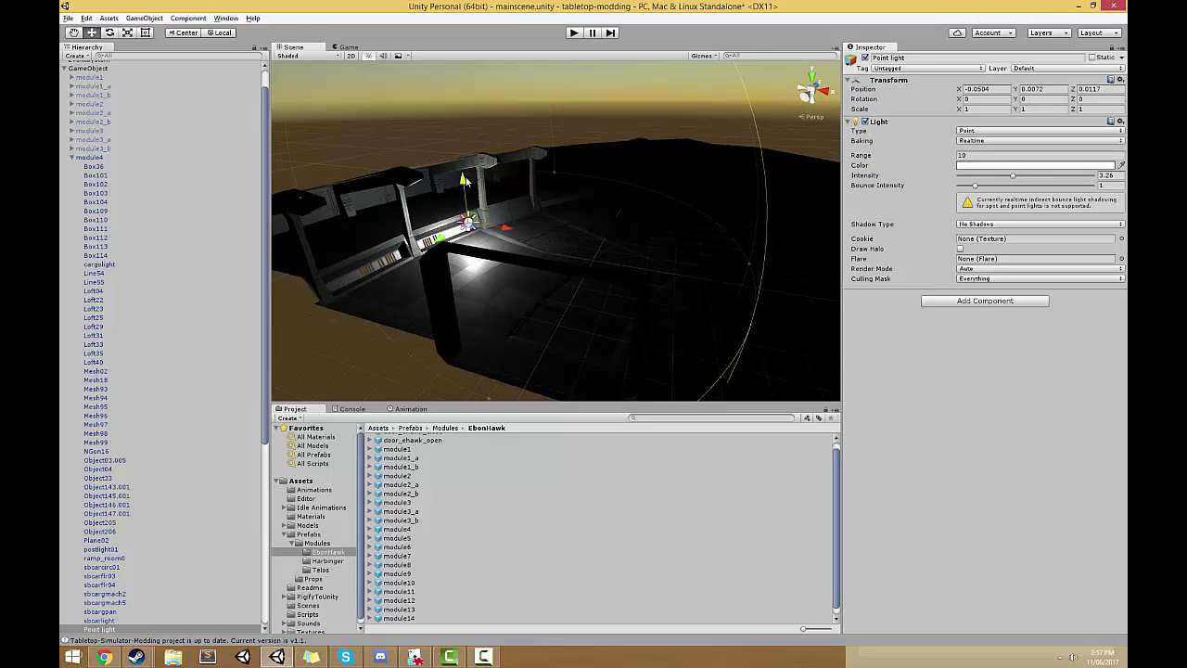
{"action": "left_click_drag", "start_coordinate": [465, 181], "coordinate": [350, 201]}
{"action": "left_click_drag", "start_coordinate": [558, 200], "coordinate": [649, 219], "text": "alt"}
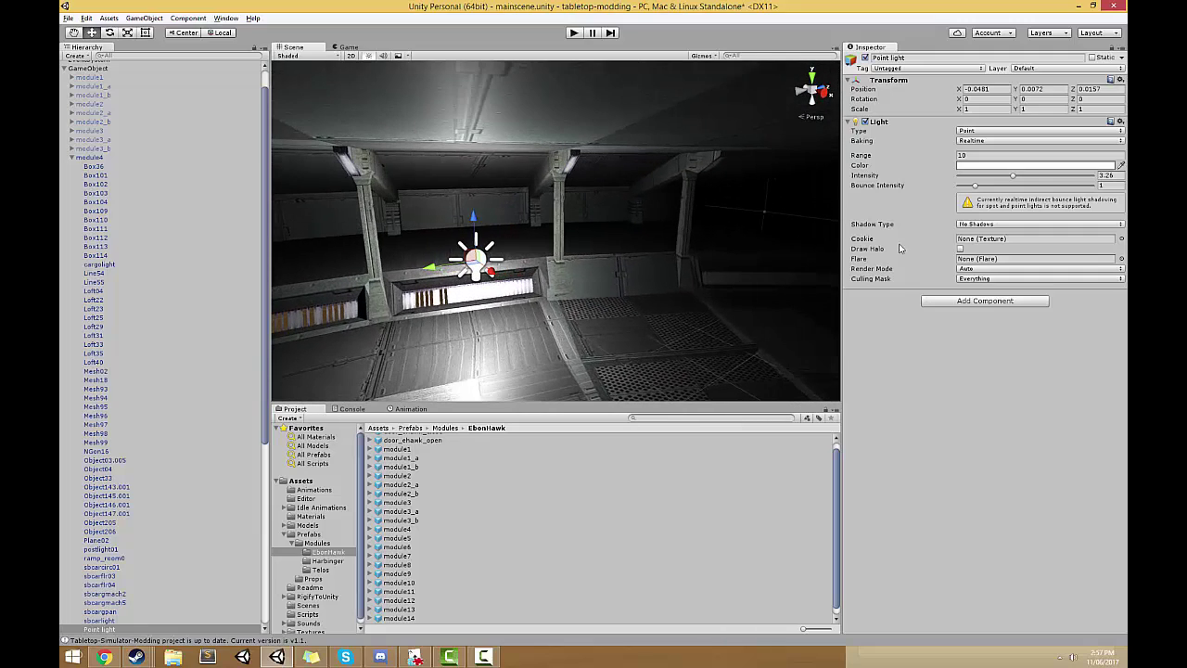
Give the light soft shadows and place a duplicate at the neighbouring wall panel, about X -0.057, Y 0.039, Z 0.014
{"action": "left_click", "coordinate": [1002, 224]}
{"action": "left_click", "coordinate": [983, 263]}
{"action": "left_click_drag", "start_coordinate": [478, 267], "coordinate": [620, 258], "text": "alt"}
{"action": "key", "text": "ctrl+d"}
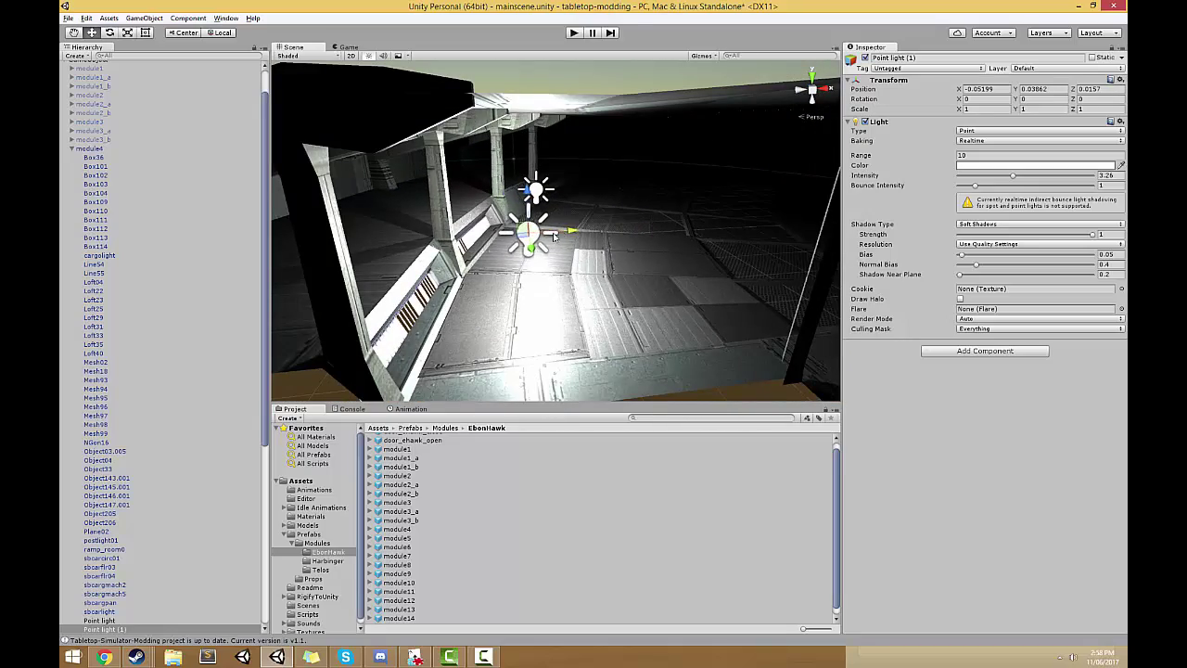
{"action": "left_click_drag", "start_coordinate": [554, 237], "coordinate": [543, 239]}
{"action": "left_click_drag", "start_coordinate": [493, 192], "coordinate": [497, 204]}
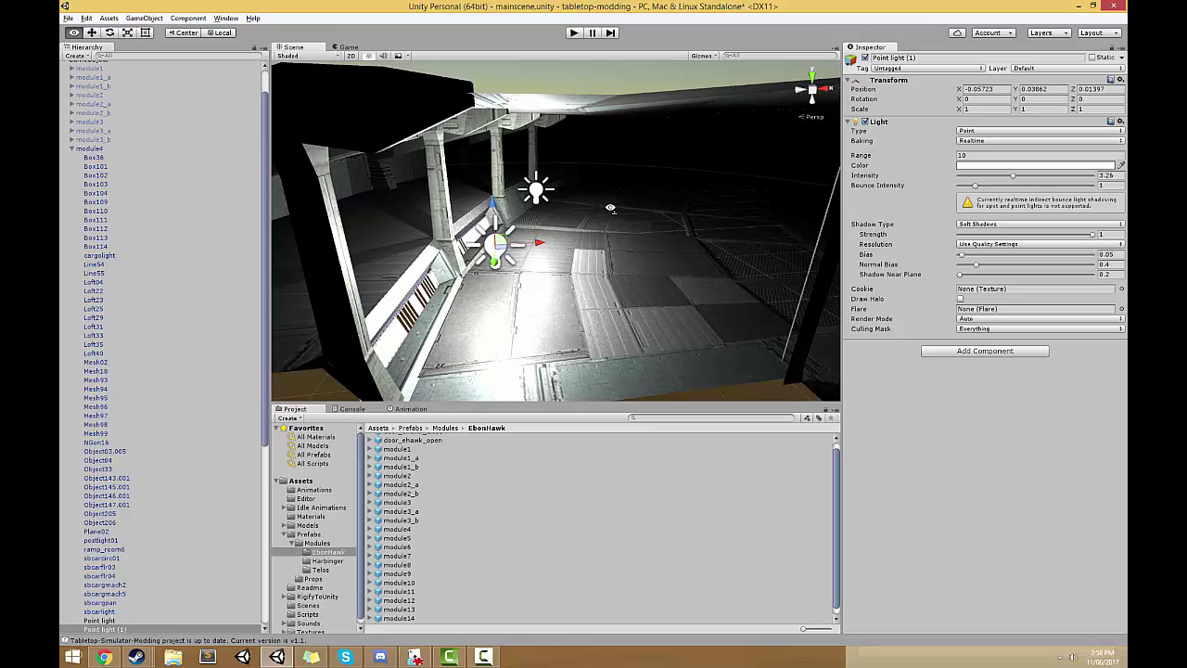
Duplicate a wall light and place the copy at the panel beyond the double door, about X -0.021, Y -0.052, Z 0.014
{"action": "left_click_drag", "start_coordinate": [610, 208], "coordinate": [416, 235], "text": "alt"}
{"action": "left_click", "coordinate": [514, 228]}
{"action": "left_click_drag", "start_coordinate": [573, 258], "coordinate": [767, 285]}
{"action": "key", "text": "ctrl+d"}
{"action": "left_click_drag", "start_coordinate": [393, 246], "coordinate": [713, 261]}
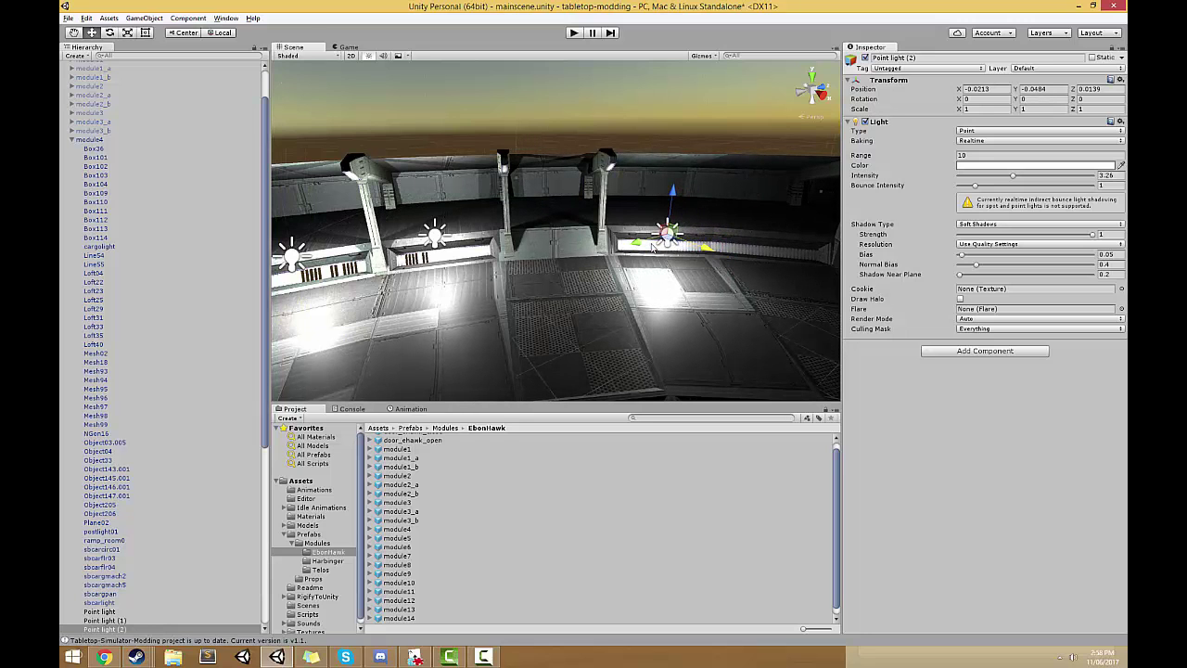
{"action": "key", "text": "f"}
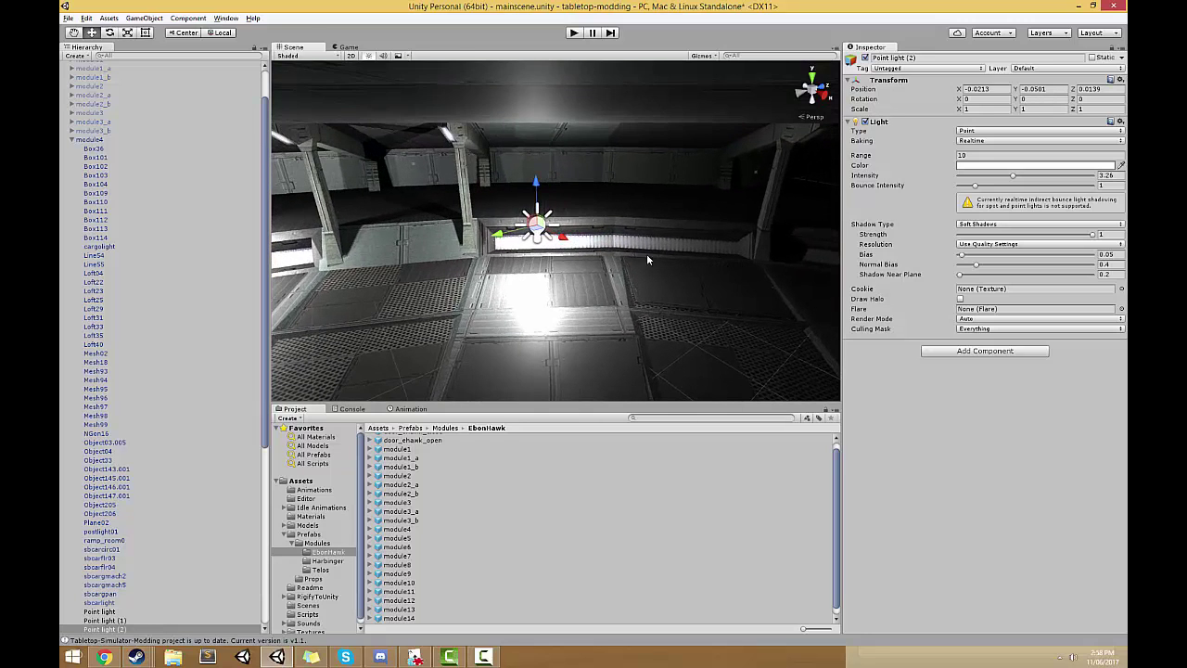
{"action": "left_click_drag", "start_coordinate": [502, 238], "coordinate": [509, 233]}
Place two more duplicated lights further along the curved wall's panels, at about X 0, Y -0.077 and X 0.022, Y -0.102
{"action": "key", "text": "ctrl+d"}
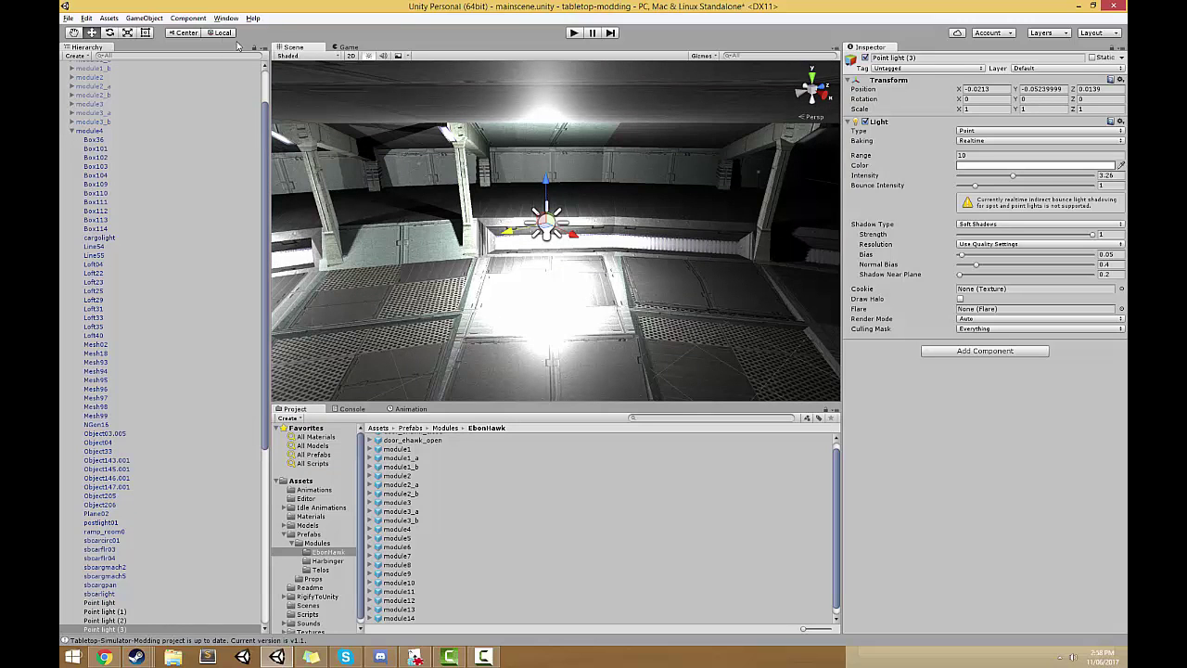
{"action": "left_click_drag", "start_coordinate": [506, 228], "coordinate": [688, 244]}
{"action": "right_click_drag", "start_coordinate": [732, 244], "coordinate": [705, 248]}
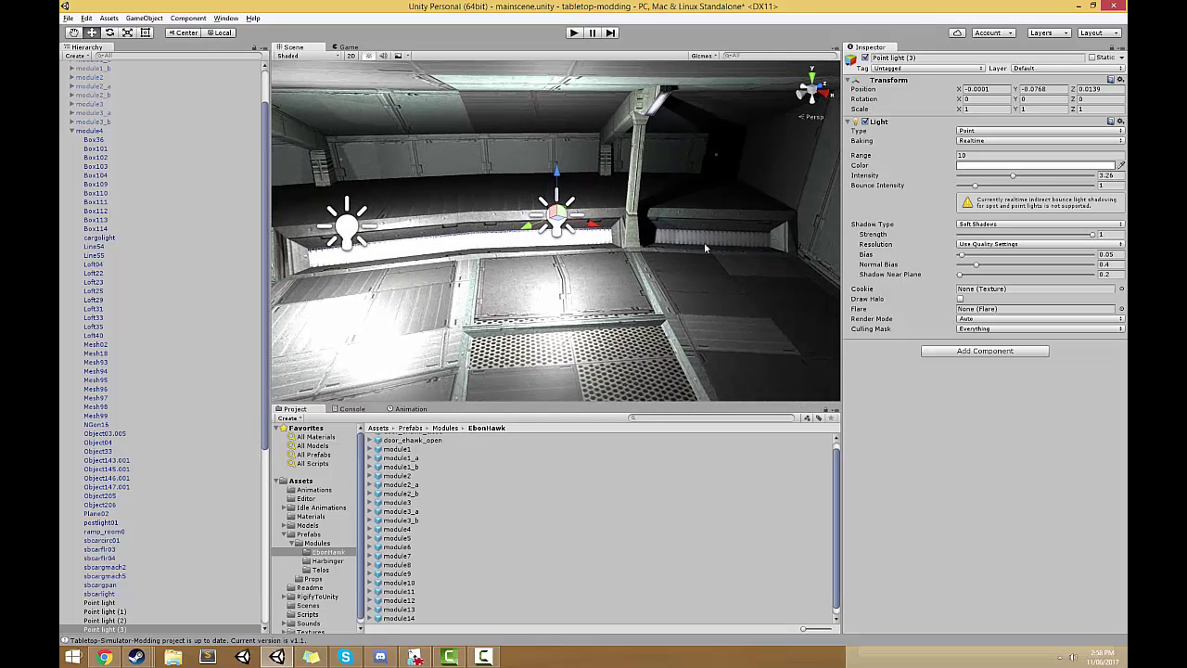
{"action": "key", "text": "ctrl+d"}
{"action": "left_click_drag", "start_coordinate": [557, 227], "coordinate": [730, 239]}
{"action": "right_click_drag", "start_coordinate": [746, 227], "coordinate": [756, 186]}
{"action": "right_click_drag", "start_coordinate": [575, 228], "coordinate": [366, 218]}
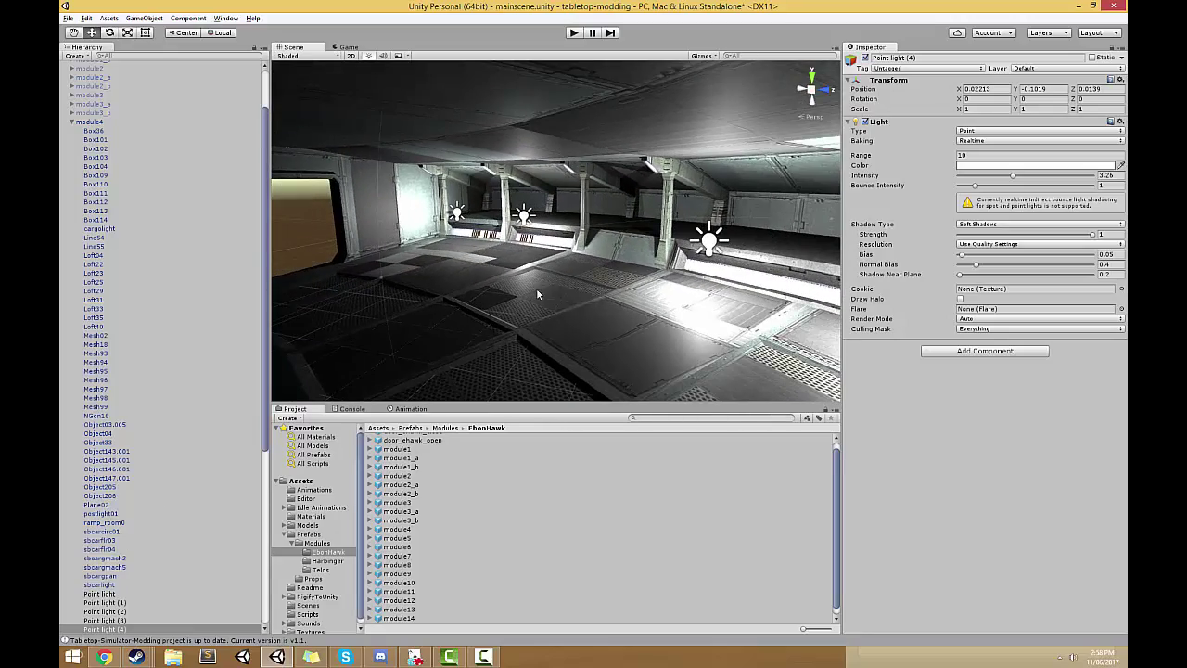
Select all five point lights and set their intensity to 1.7 and range to 14.36
{"action": "right_click_drag", "start_coordinate": [536, 294], "coordinate": [480, 289]}
{"action": "key", "text": "w"}
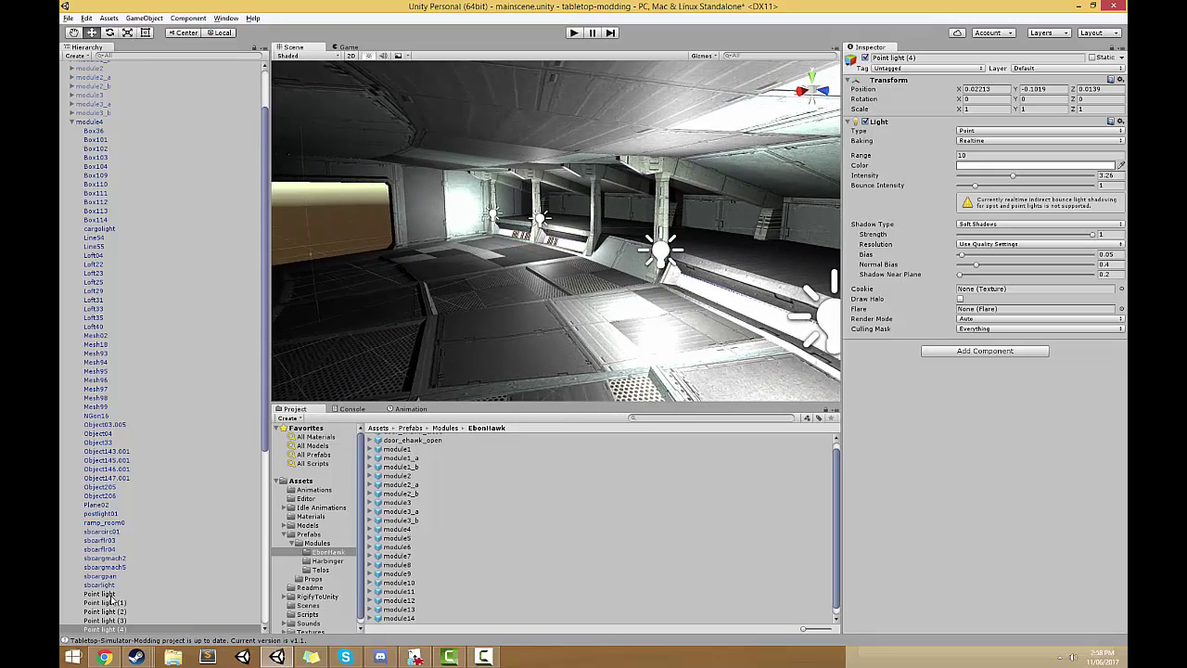
{"action": "left_click", "coordinate": [110, 596], "text": "shift"}
{"action": "scroll", "coordinate": [121, 538], "scroll_direction": "down", "scroll_amount": 4}
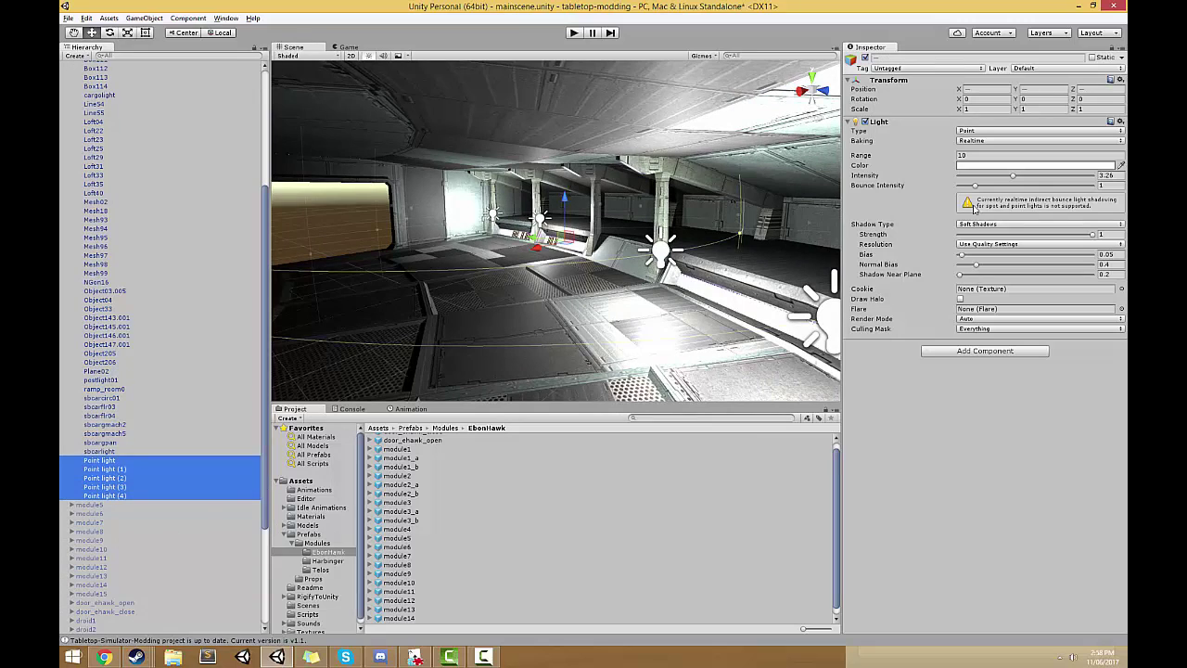
{"action": "mouse_move", "coordinate": [1013, 178]}
{"action": "left_mouse_down"}
{"action": "mouse_move", "coordinate": [990, 178]}
{"action": "mouse_move", "coordinate": [979, 162]}
{"action": "mouse_move", "coordinate": [1014, 164]}
{"action": "left_mouse_up"}
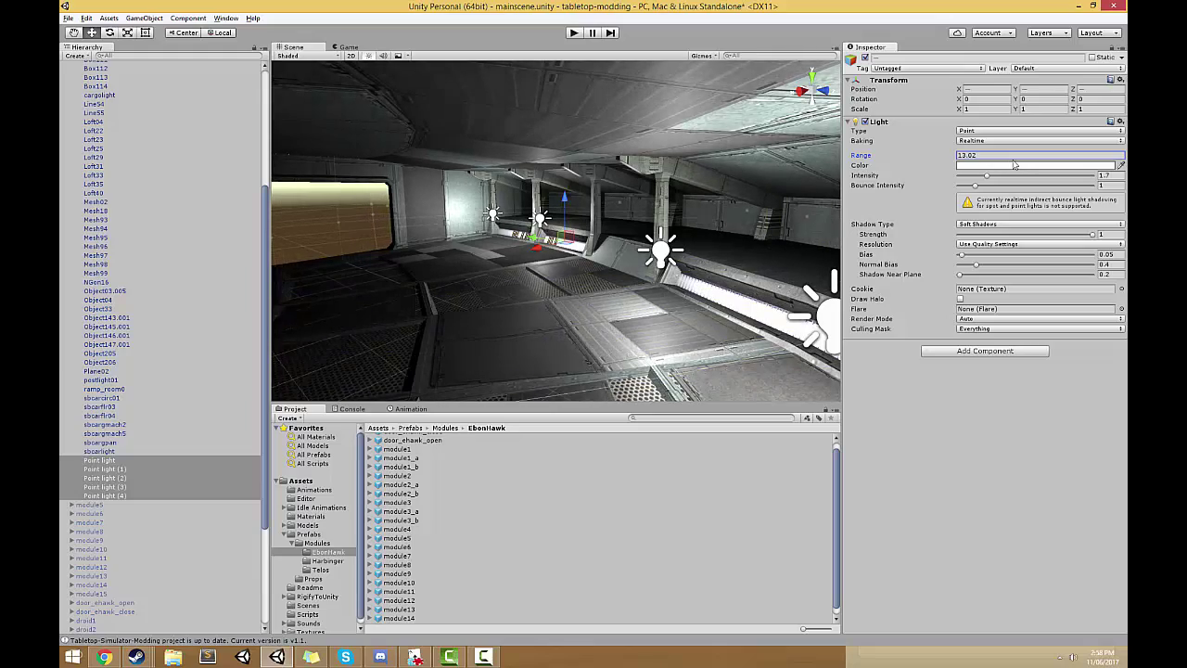
{"action": "left_click_drag", "start_coordinate": [491, 241], "coordinate": [215, 236], "text": "alt"}
{"action": "left_click", "coordinate": [211, 238]}
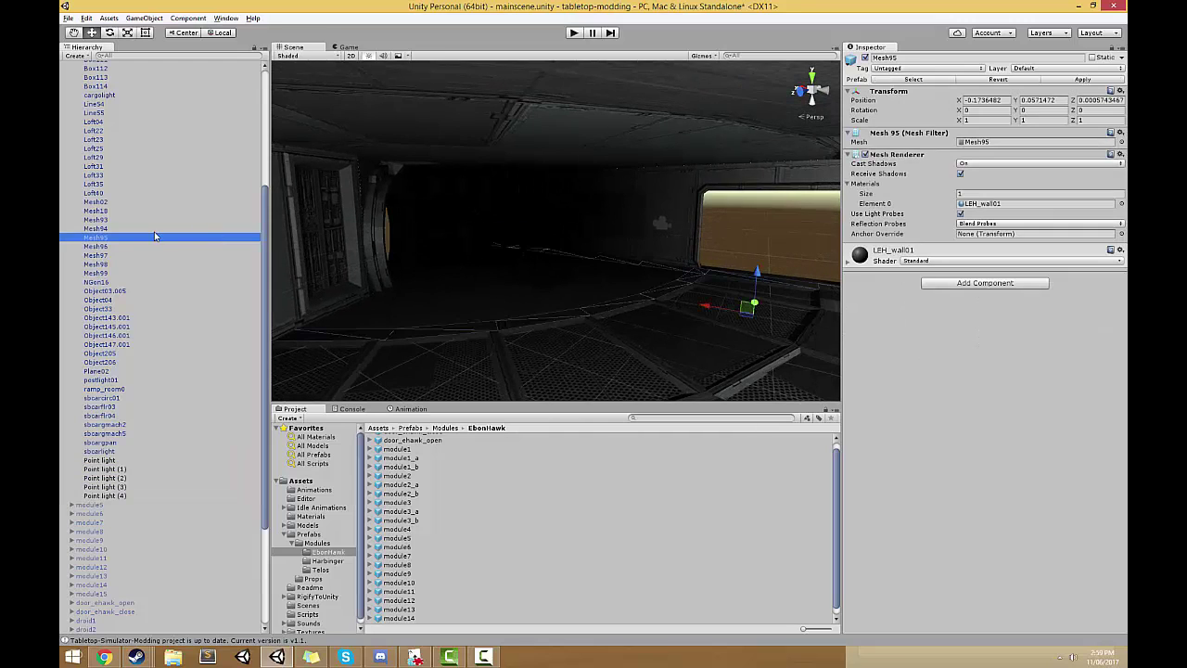
{"action": "right_click", "coordinate": [158, 237]}
{"action": "left_click", "coordinate": [388, 230]}
{"action": "left_click_drag", "start_coordinate": [393, 225], "coordinate": [310, 206], "text": "alt"}
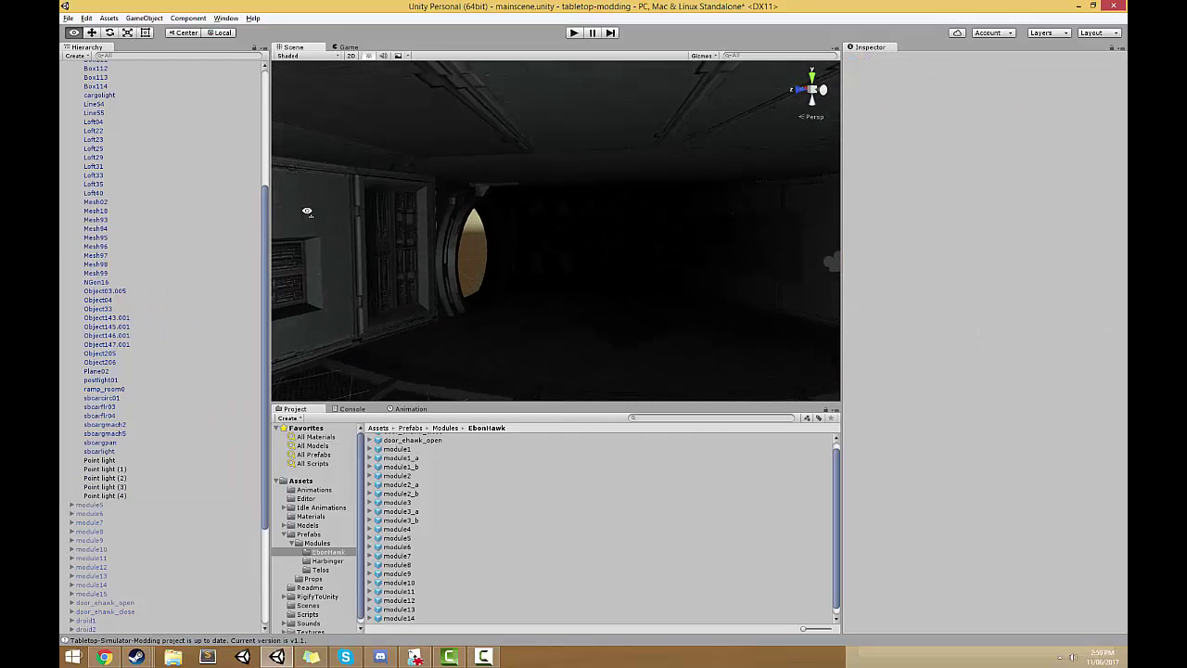
Duplicate a point light and place the copy at the first strut beside the round doorway, about X 0.112, Y 0.017, Z 0.008
{"action": "left_click_drag", "start_coordinate": [562, 291], "coordinate": [617, 233], "text": "alt"}
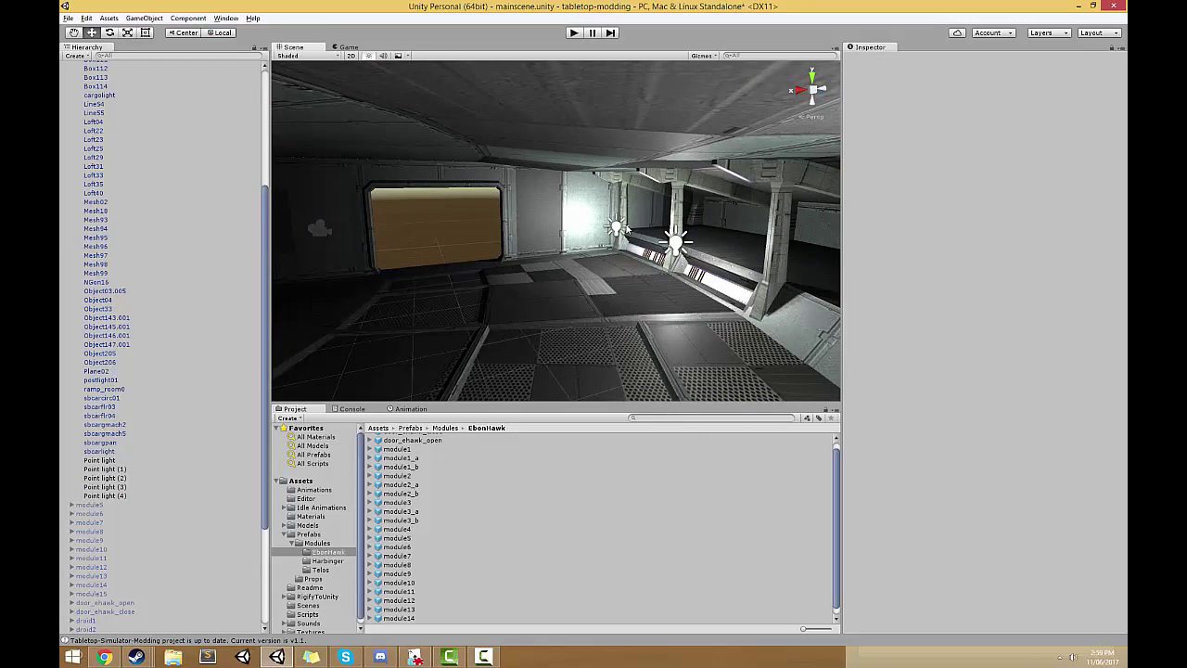
{"action": "left_click", "coordinate": [614, 231]}
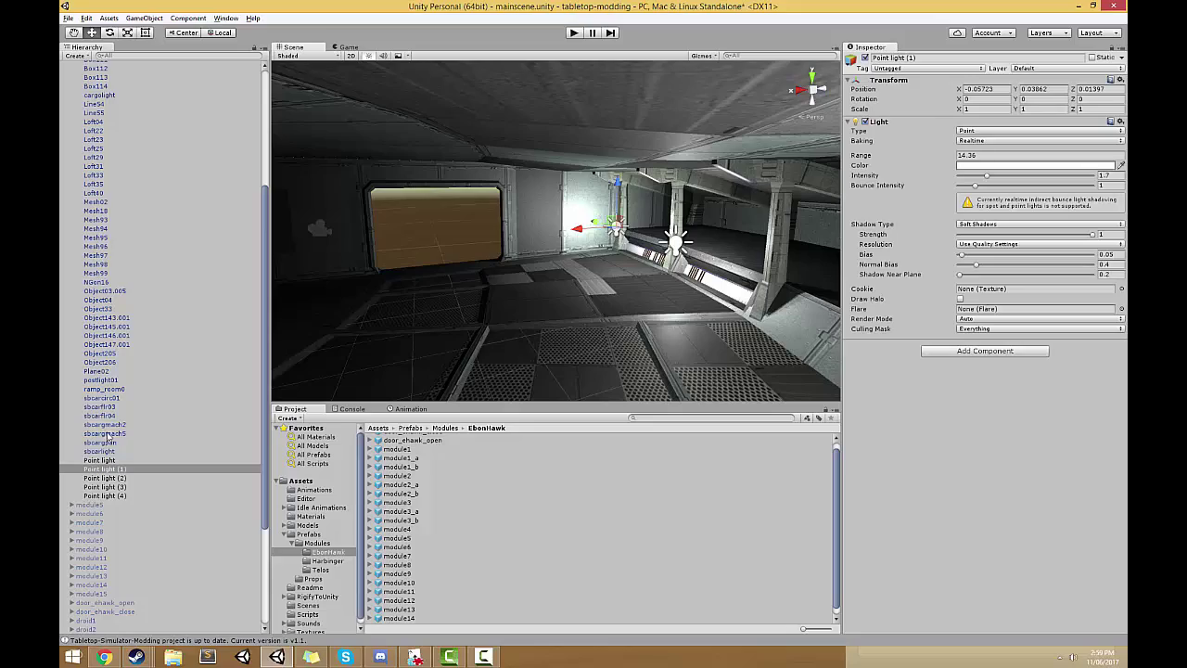
{"action": "left_click_drag", "start_coordinate": [576, 260], "coordinate": [516, 250], "text": "alt"}
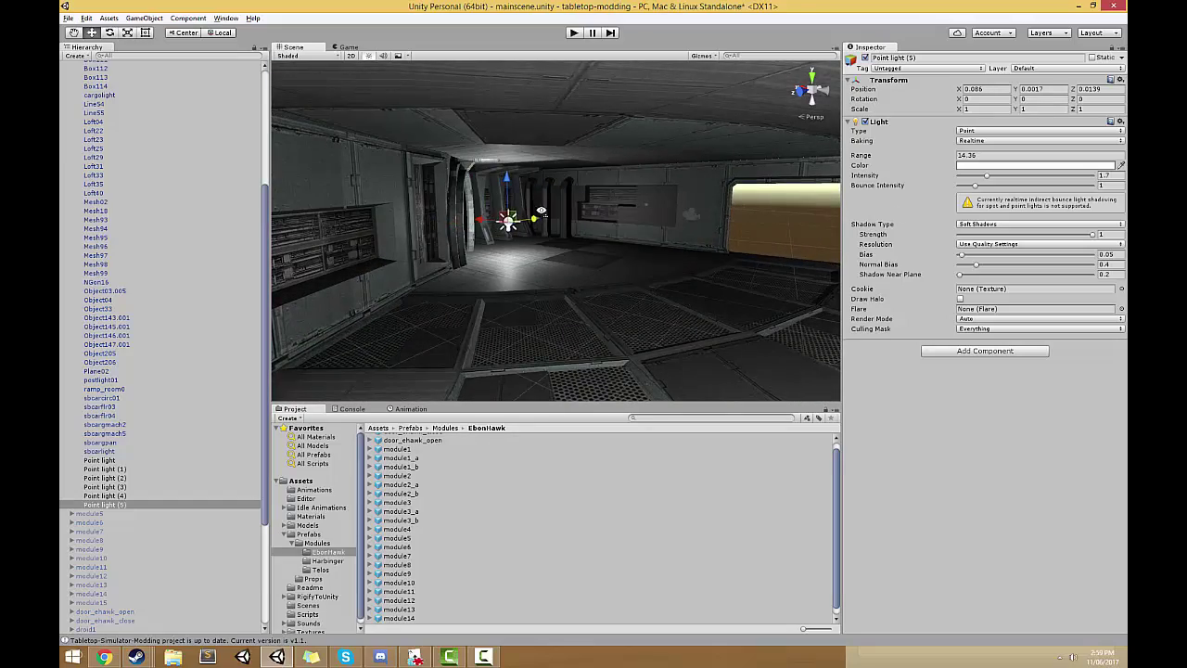
{"action": "key", "text": "f"}
{"action": "left_click_drag", "start_coordinate": [536, 348], "coordinate": [471, 293], "text": "alt"}
{"action": "scroll", "coordinate": [520, 292], "scroll_direction": "up", "scroll_amount": 3}
{"action": "mouse_move", "coordinate": [501, 243]}
{"action": "left_mouse_down"}
{"action": "mouse_move", "coordinate": [492, 289]}
{"action": "mouse_move", "coordinate": [422, 352]}
{"action": "mouse_move", "coordinate": [434, 289]}
{"action": "mouse_move", "coordinate": [506, 256]}
{"action": "left_mouse_up"}
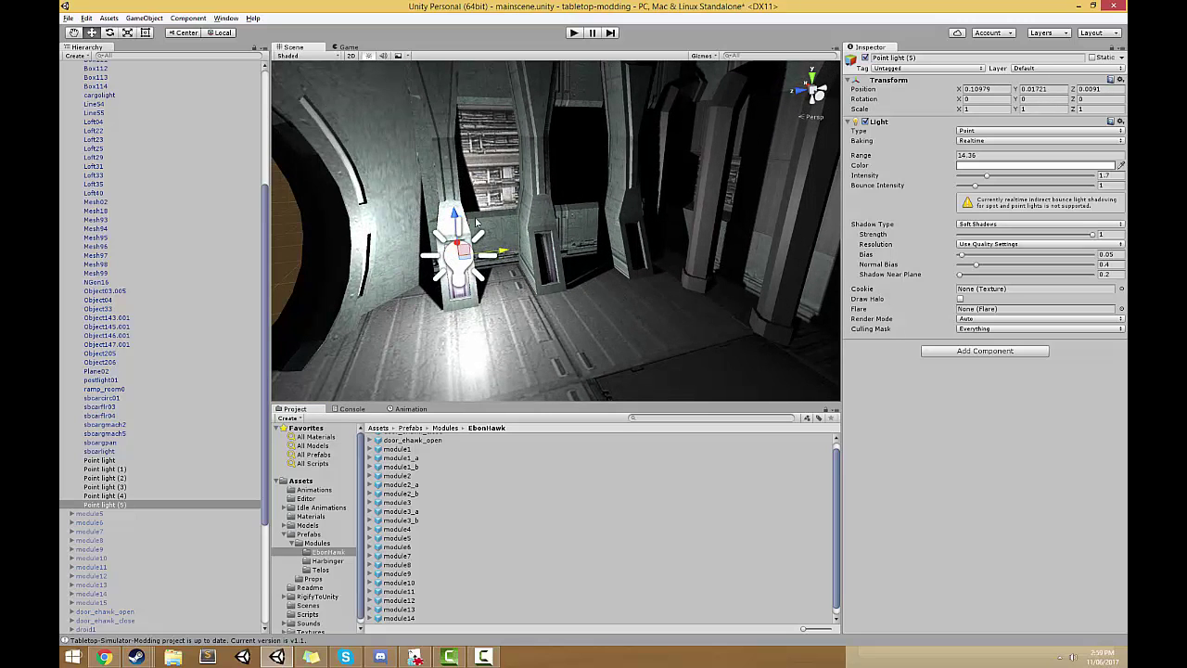
{"action": "left_click_drag", "start_coordinate": [448, 223], "coordinate": [597, 273], "text": "alt"}
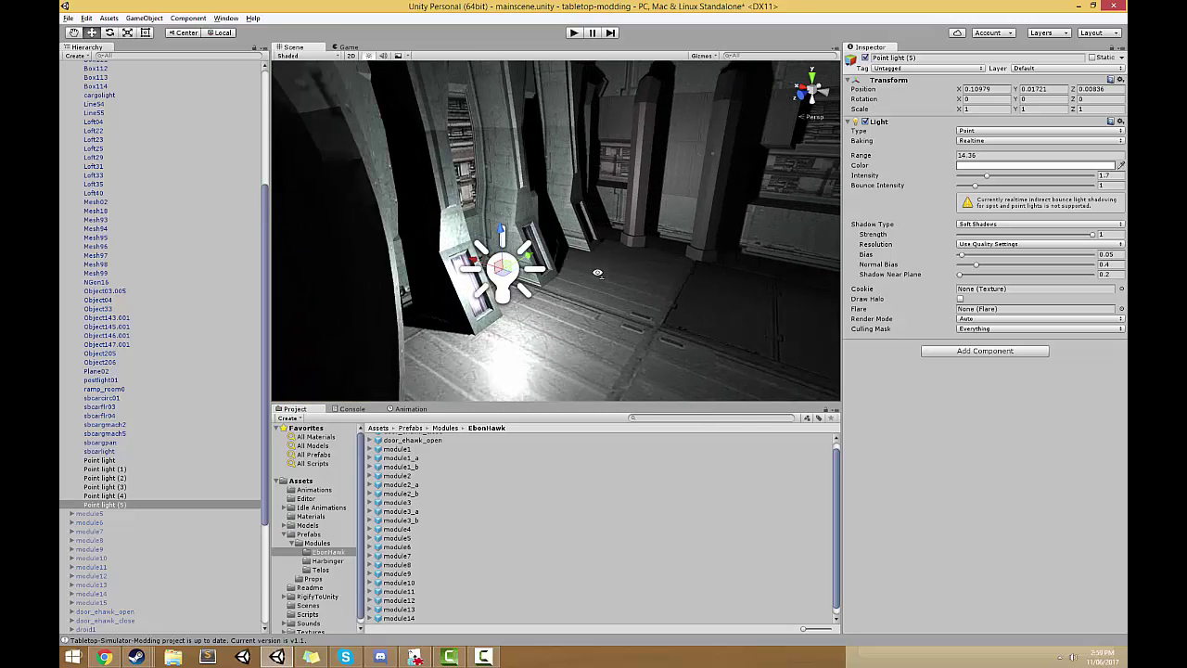
{"action": "left_click_drag", "start_coordinate": [478, 266], "coordinate": [484, 235]}
Duplicate the strut light twice and place the copies at the other two struts, the last at about Y 0.044
{"action": "key", "text": "ctrl+d"}
{"action": "key", "text": "ctrl+d"}
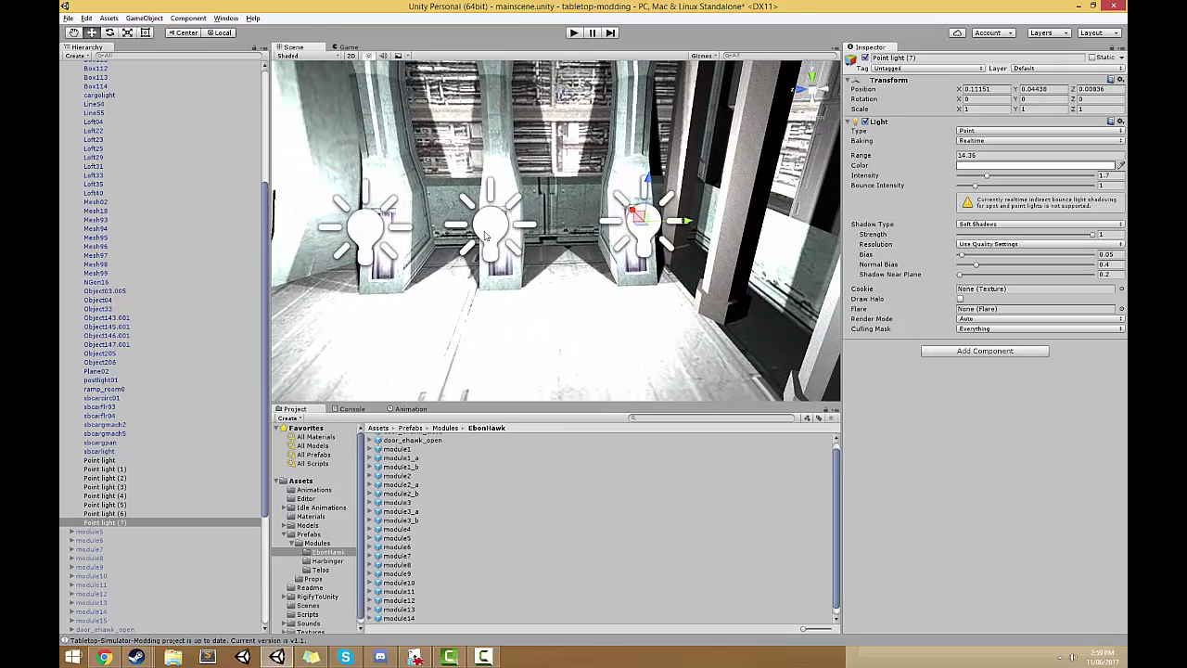
{"action": "key", "text": "s"}
Select the three strut lights and set their range to 19.1 and intensity to 0.9
{"action": "right_click_drag", "start_coordinate": [536, 228], "coordinate": [579, 215]}
{"action": "key", "text": "w"}
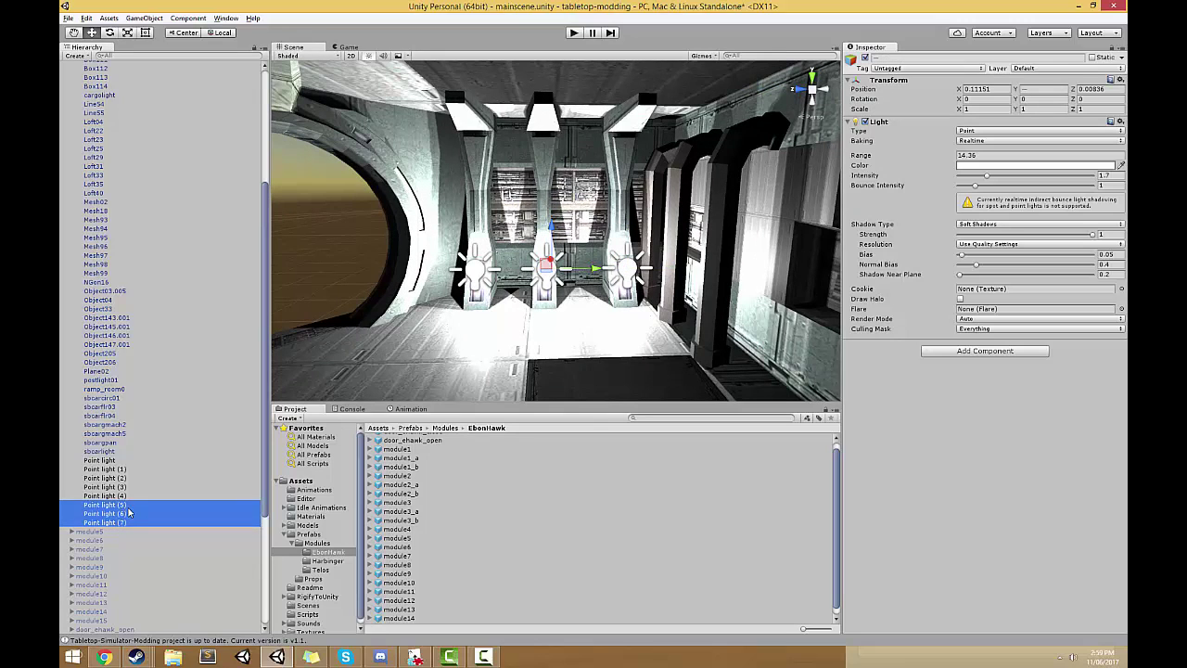
{"action": "right_click_drag", "start_coordinate": [579, 305], "coordinate": [633, 300]}
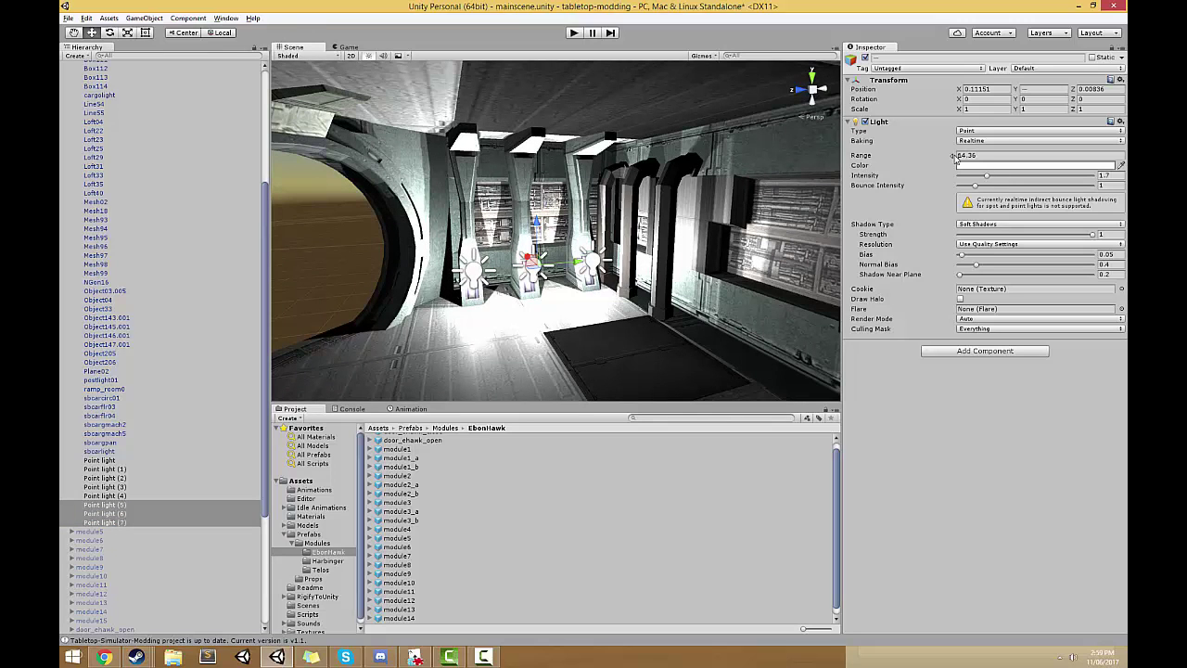
{"action": "left_click_drag", "start_coordinate": [954, 160], "coordinate": [974, 180]}
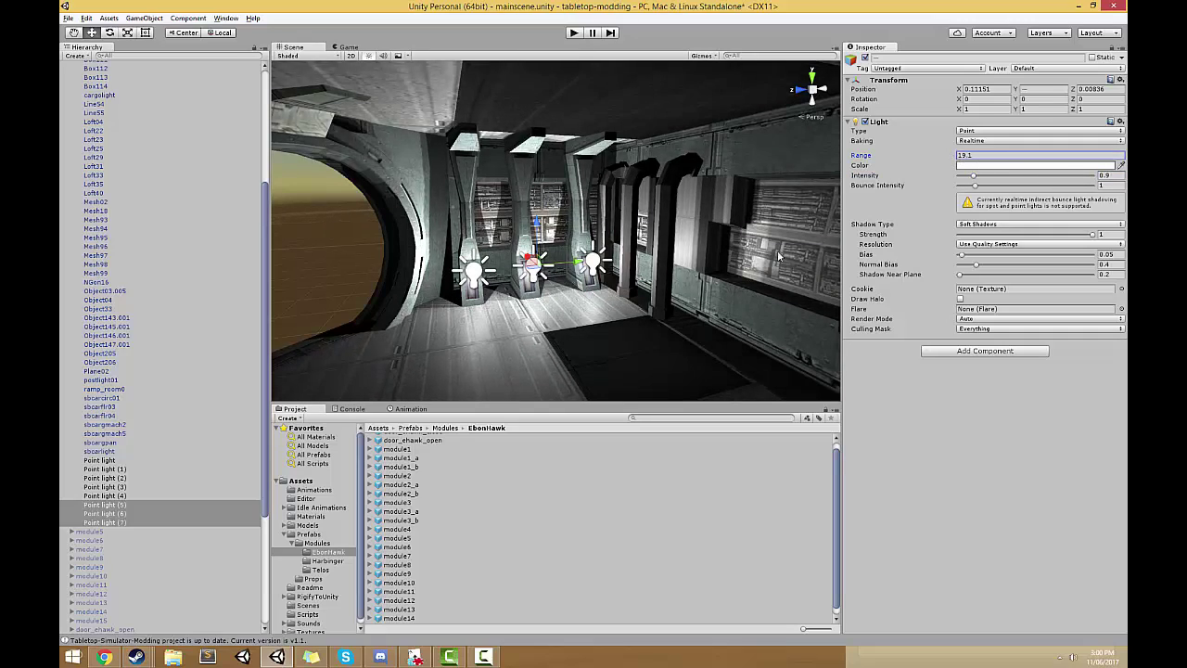
Move the three strut lights together away from the wall to about X 0.106
{"action": "right_click_drag", "start_coordinate": [557, 269], "coordinate": [472, 259]}
{"action": "left_click_drag", "start_coordinate": [444, 241], "coordinate": [454, 243]}
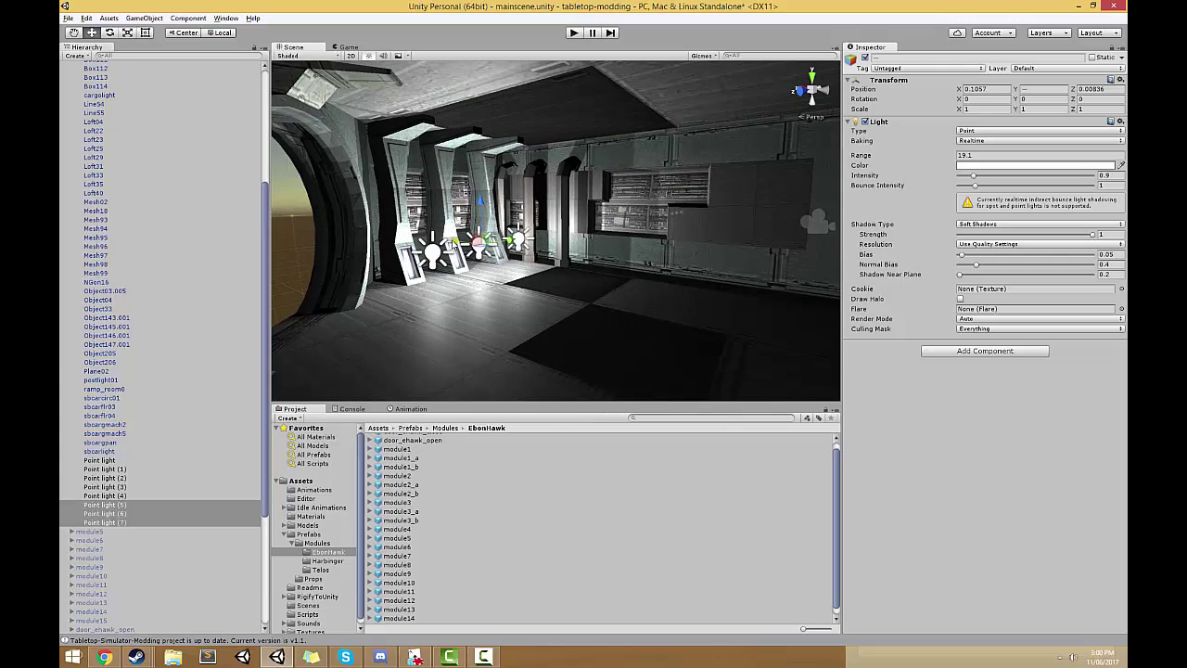
{"action": "right_click_drag", "start_coordinate": [535, 270], "coordinate": [561, 288]}
Duplicate the strut light nearest the round doorway and raise the copy near the room's centre, about X 0.026, Y -0.002, Z 0.017
{"action": "left_click", "coordinate": [486, 315]}
{"action": "left_click", "coordinate": [611, 277]}
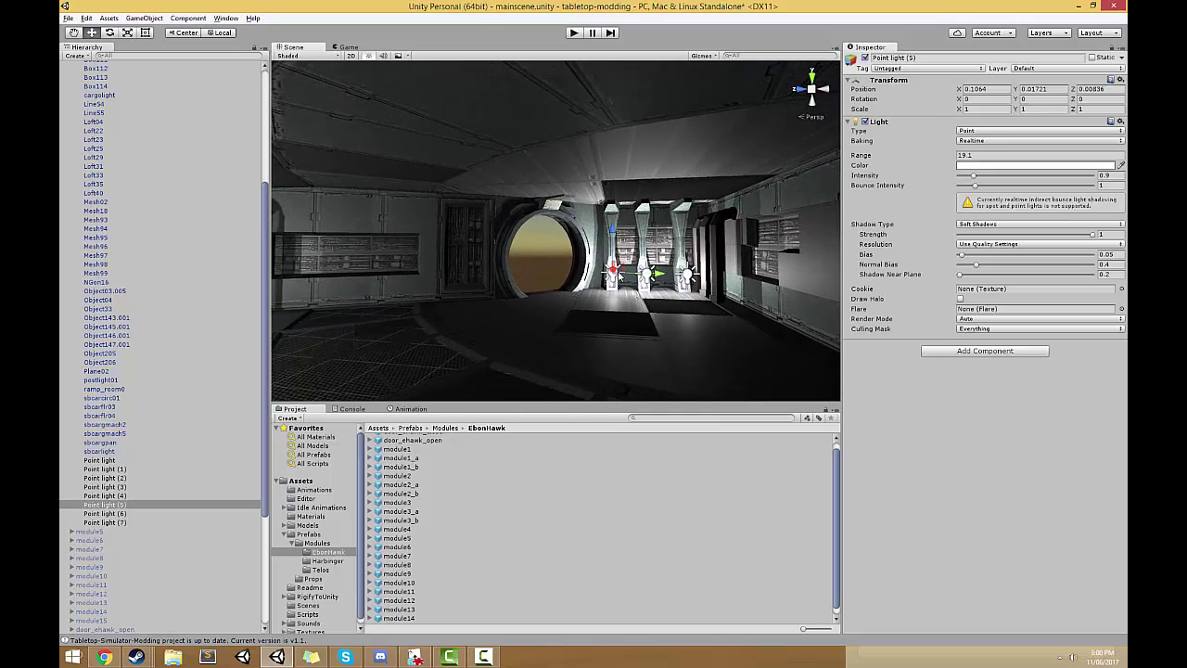
{"action": "key", "text": "ctrl+d"}
{"action": "right_click_drag", "start_coordinate": [632, 290], "coordinate": [670, 292]}
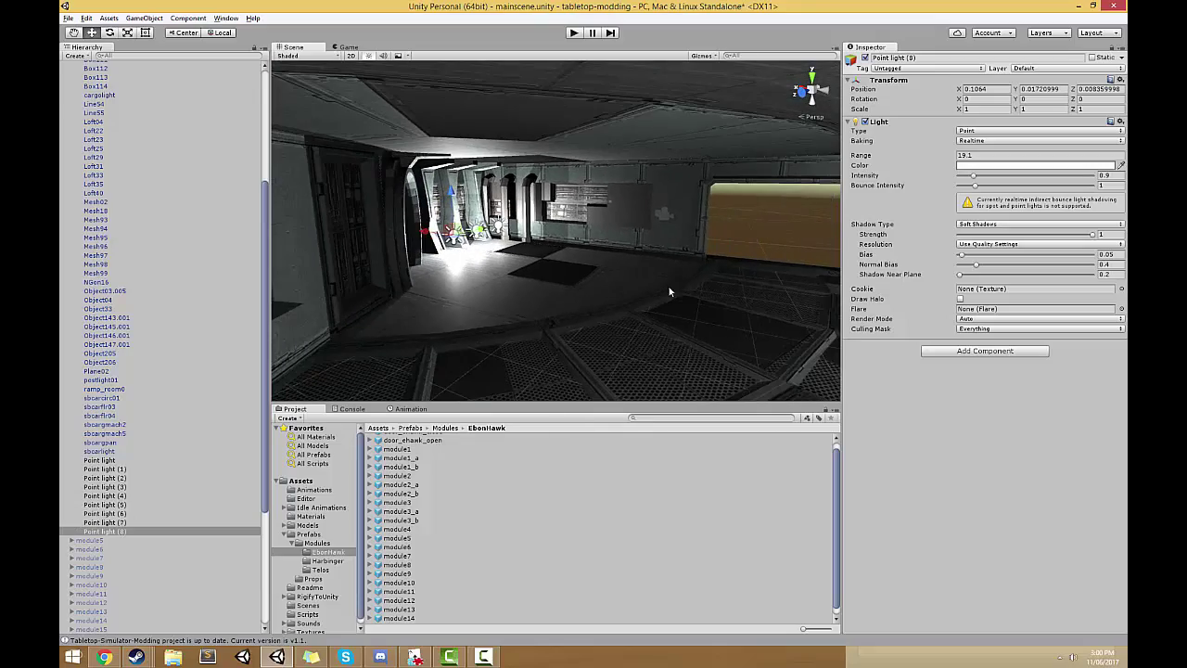
{"action": "left_click_drag", "start_coordinate": [423, 232], "coordinate": [549, 273]}
{"action": "right_click_drag", "start_coordinate": [662, 255], "coordinate": [557, 250]}
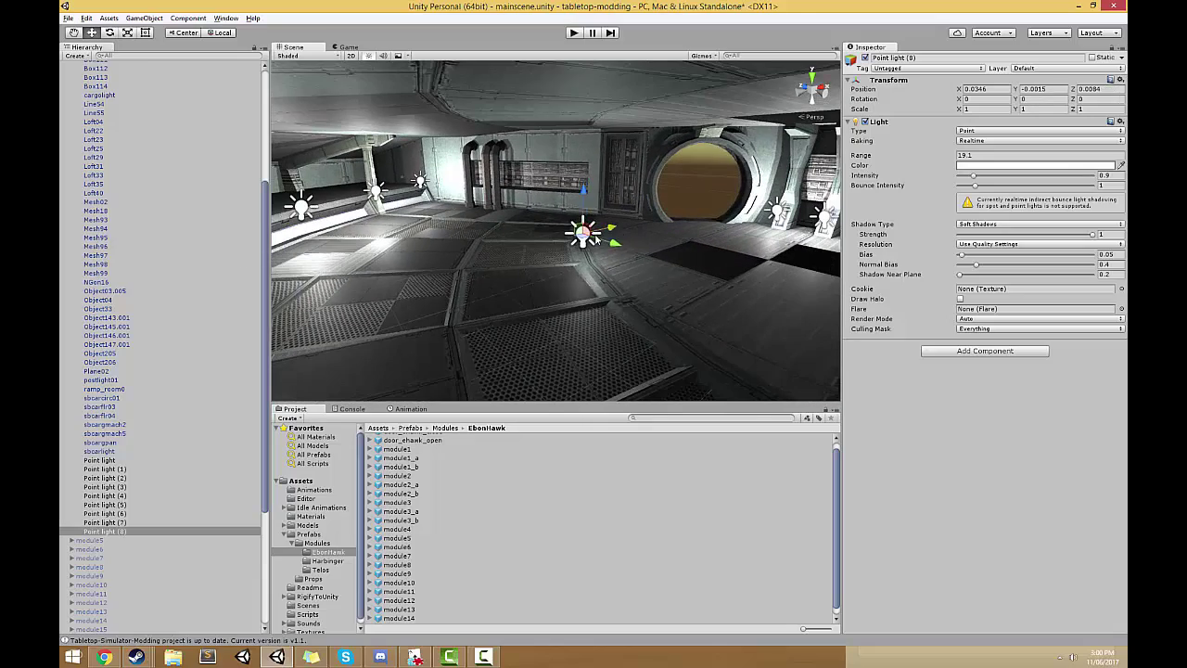
{"action": "left_click_drag", "start_coordinate": [598, 239], "coordinate": [562, 176]}
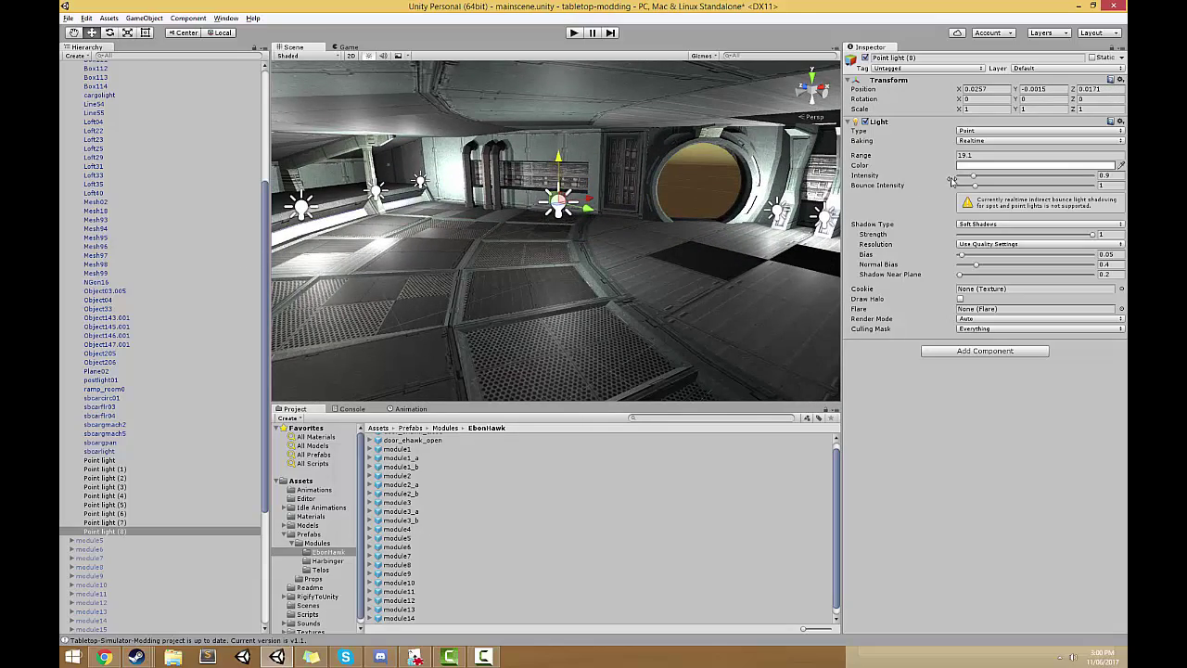
Set the range of the point light near the room's centre to 24.9 and its intensity to 0.5
{"action": "left_click_drag", "start_coordinate": [974, 180], "coordinate": [971, 180]}
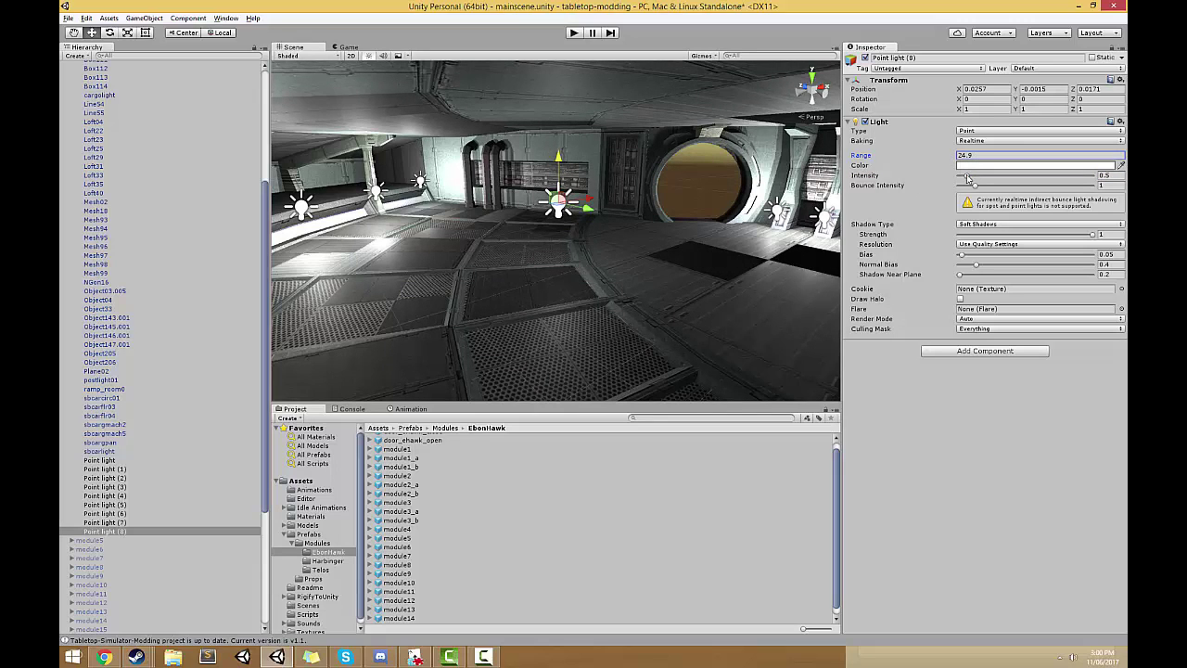
{"action": "left_click", "coordinate": [967, 178]}
{"action": "right_click_drag", "start_coordinate": [556, 242], "coordinate": [283, 226]}
{"action": "right_click_drag", "start_coordinate": [1092, 250], "coordinate": [1081, 253]}
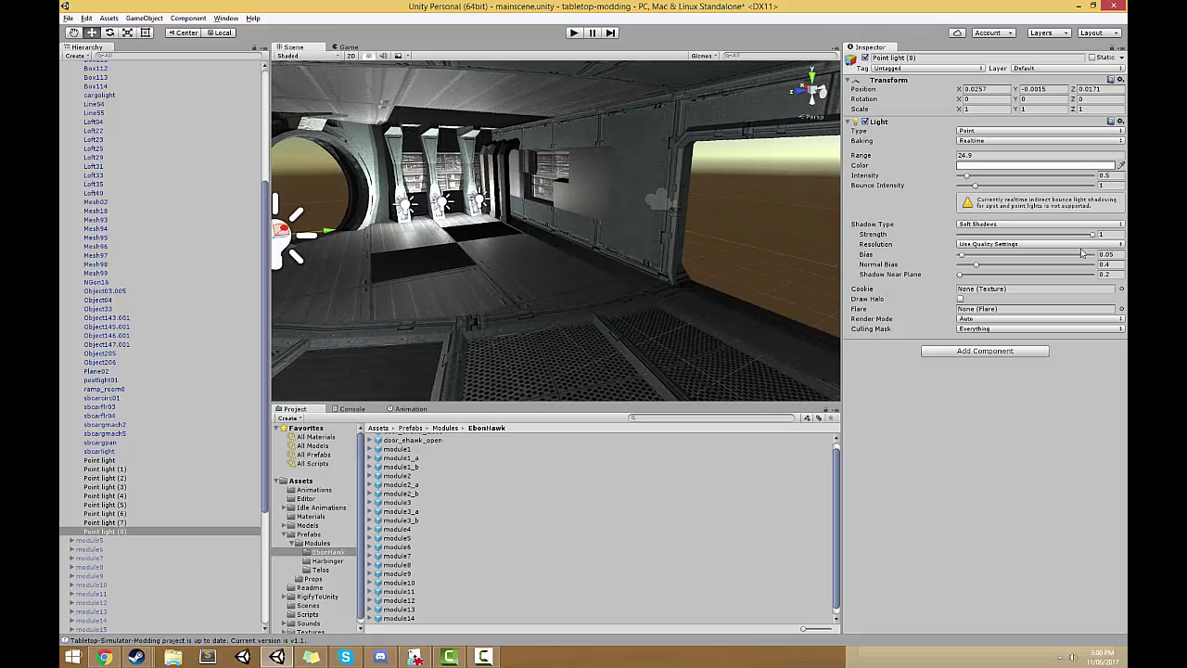
{"action": "right_click_drag", "start_coordinate": [742, 231], "coordinate": [652, 227]}
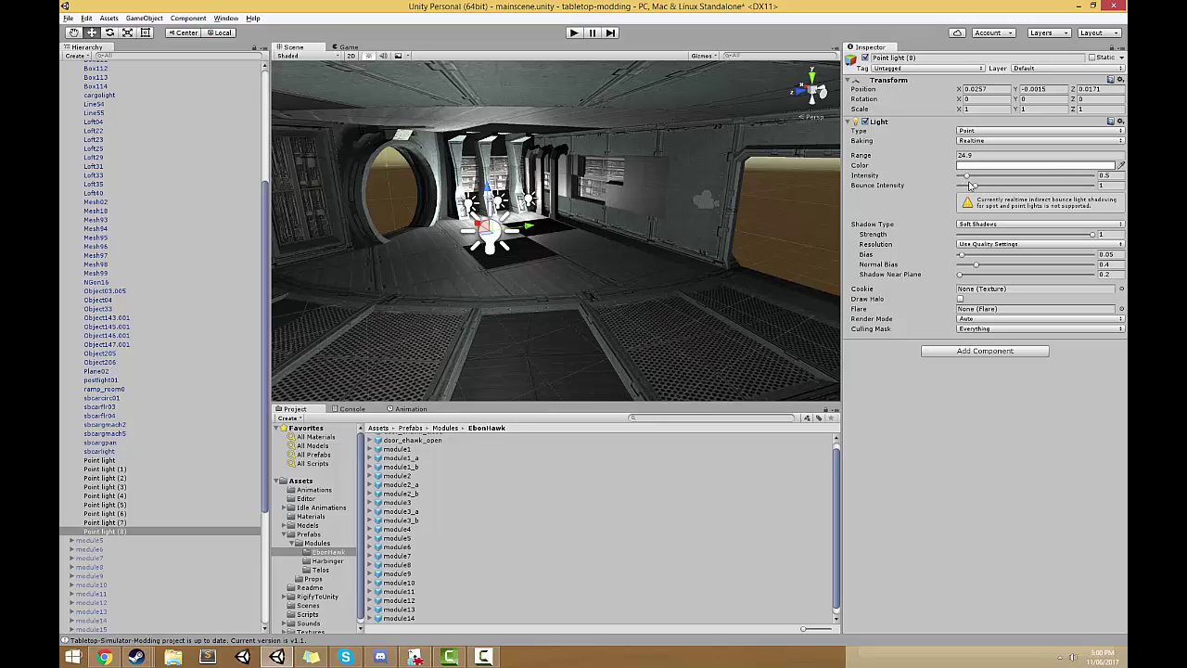
Examine the centre light's effect on the room's floor, walls and doorways from several angles
{"action": "key", "text": "f"}
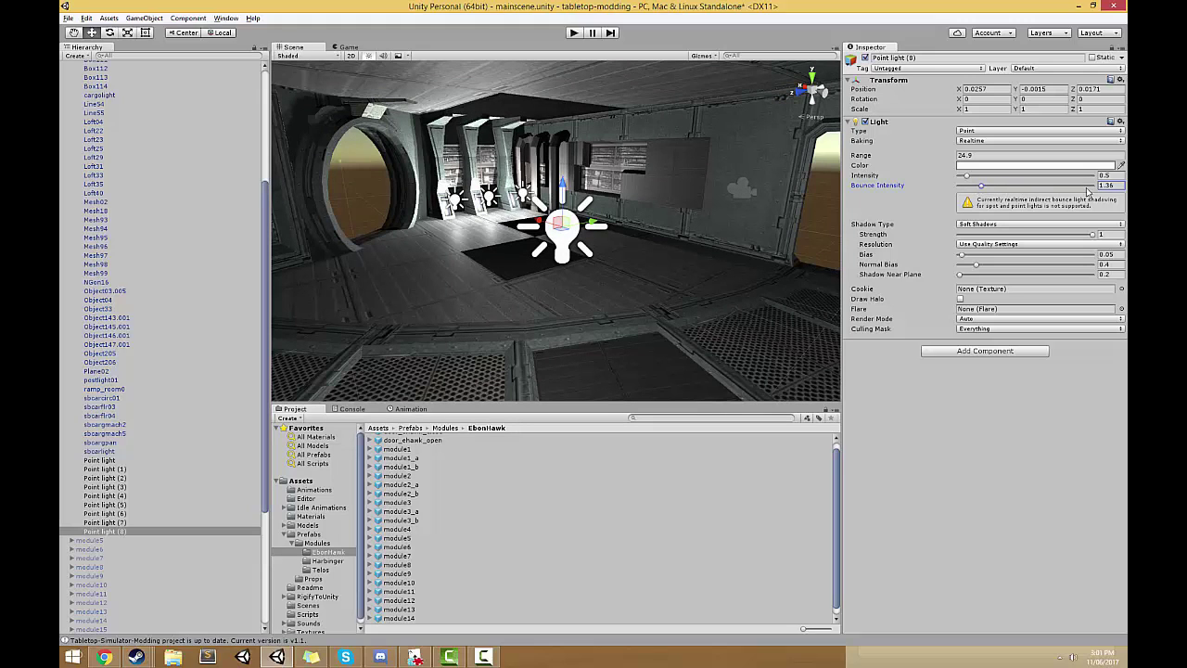
{"action": "left_click_drag", "start_coordinate": [636, 276], "coordinate": [652, 244], "text": "alt"}
{"action": "left_click", "coordinate": [509, 174]}
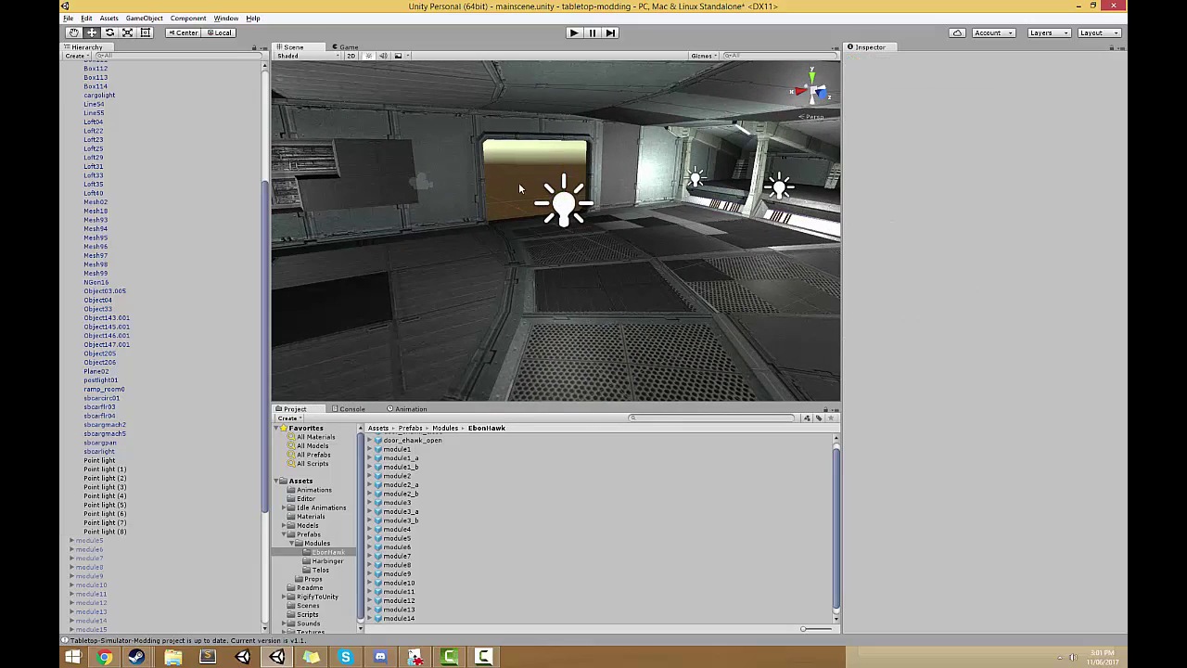
{"action": "left_click_drag", "start_coordinate": [518, 182], "coordinate": [557, 199], "text": "alt"}
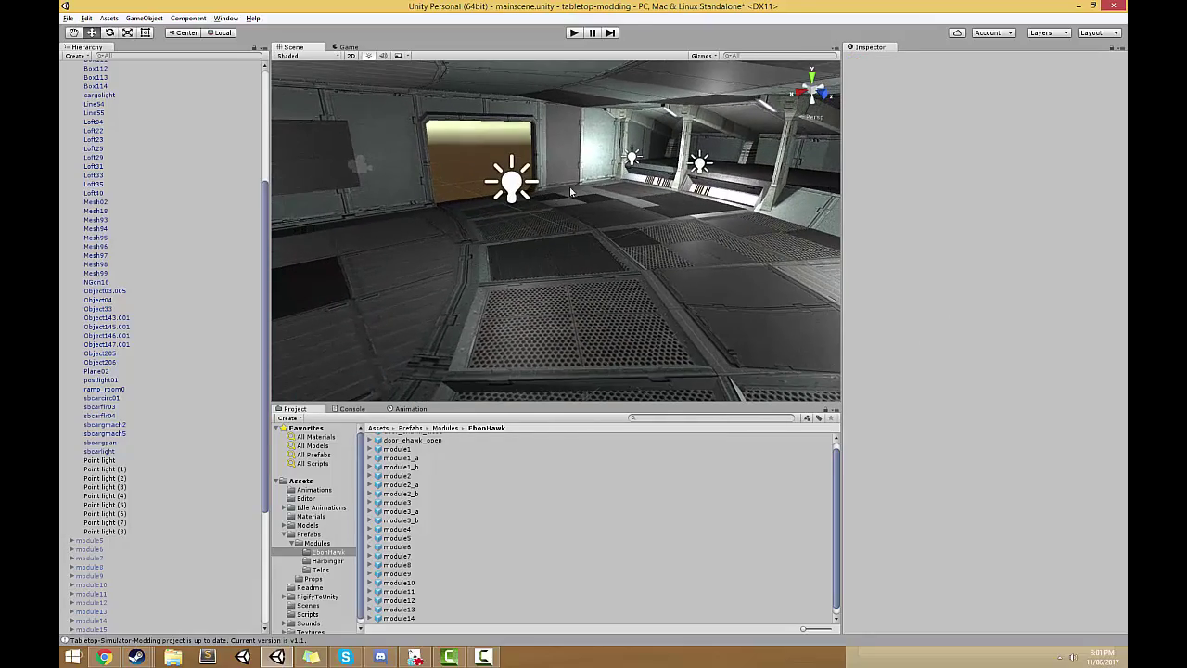
{"action": "scroll", "coordinate": [572, 191], "scroll_direction": "down", "scroll_amount": 10}
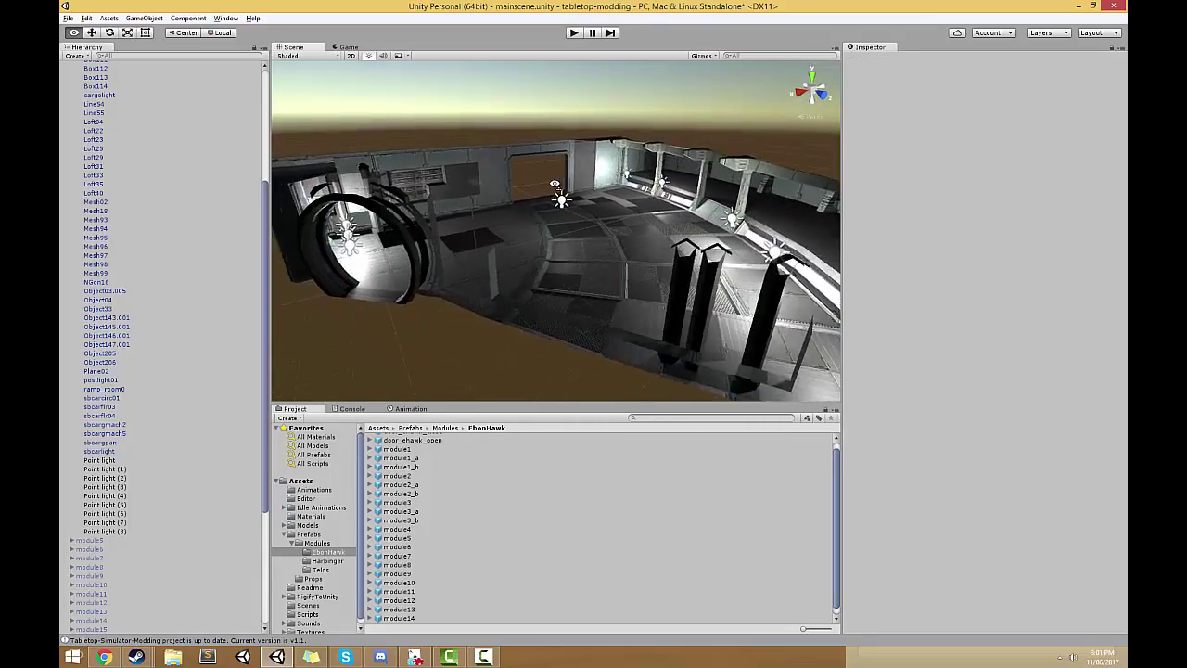
{"action": "left_click_drag", "start_coordinate": [555, 183], "coordinate": [555, 191], "text": "alt"}
{"action": "left_click", "coordinate": [553, 198]}
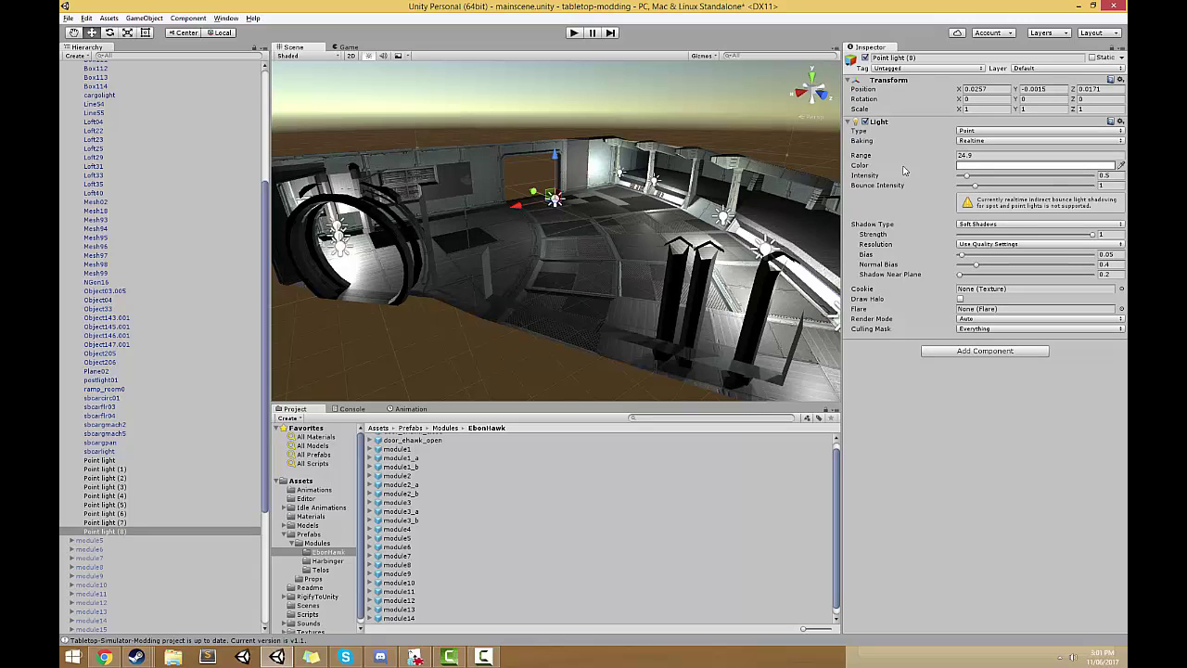
{"action": "scroll", "coordinate": [584, 117], "scroll_direction": "up", "scroll_amount": 6}
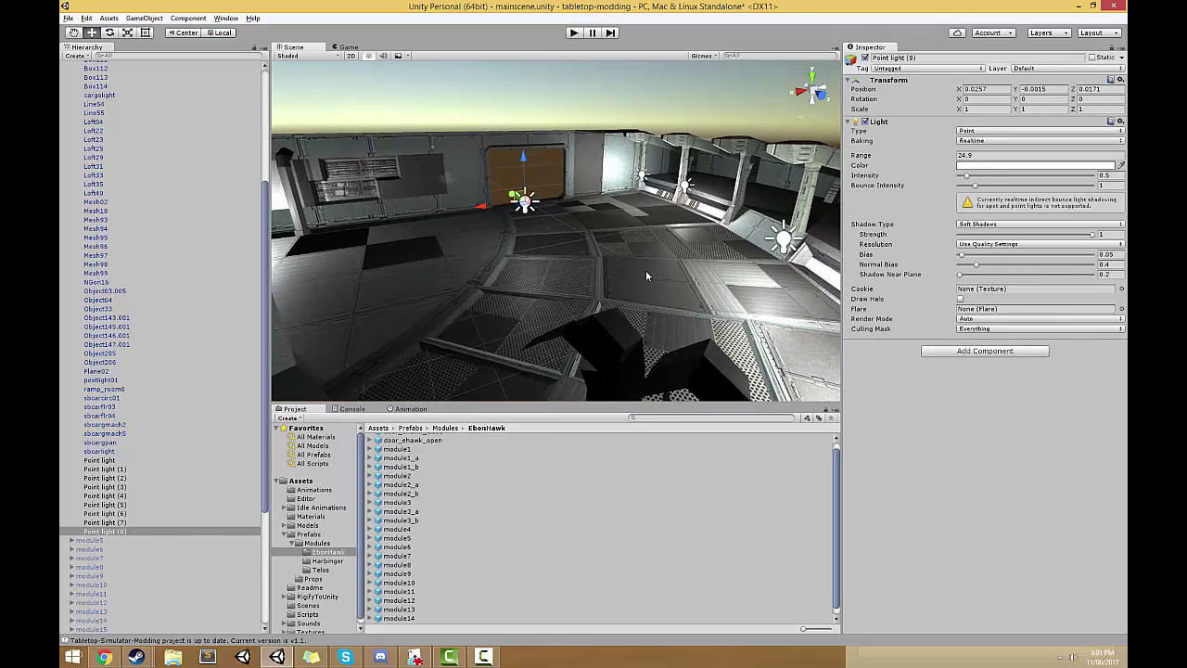
{"action": "right_click_drag", "start_coordinate": [647, 275], "coordinate": [692, 253]}
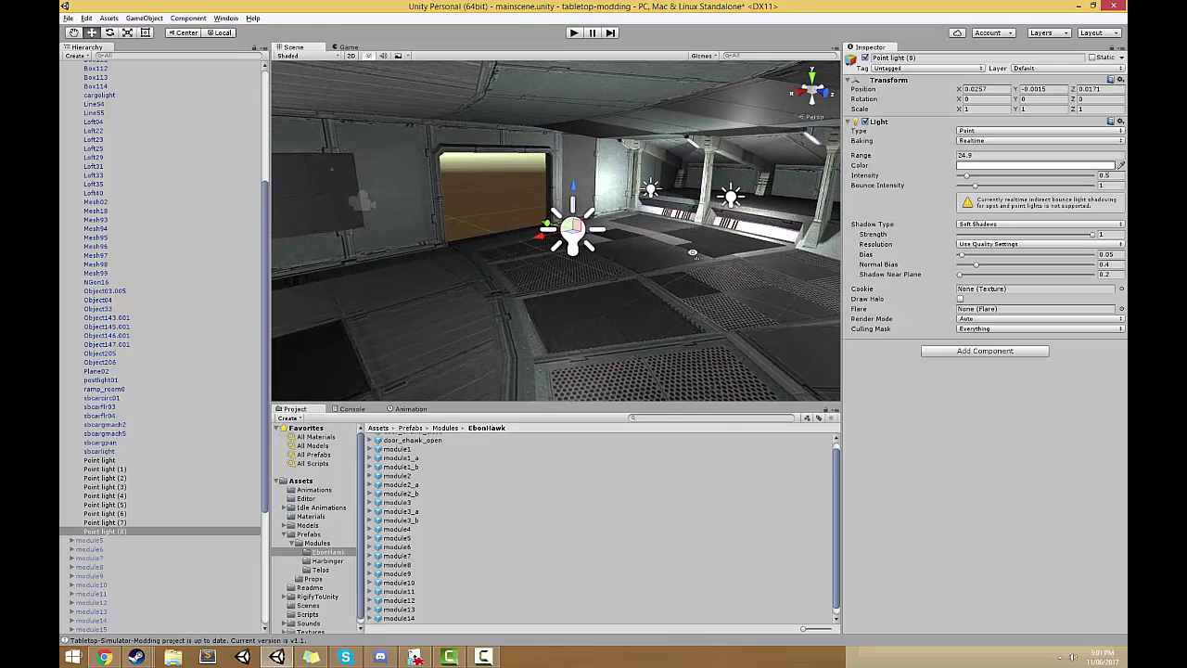
{"action": "mouse_move", "coordinate": [692, 251]}
{"action": "right_mouse_down"}
{"action": "mouse_move", "coordinate": [557, 257]}
{"action": "mouse_move", "coordinate": [674, 247]}
{"action": "right_mouse_up"}
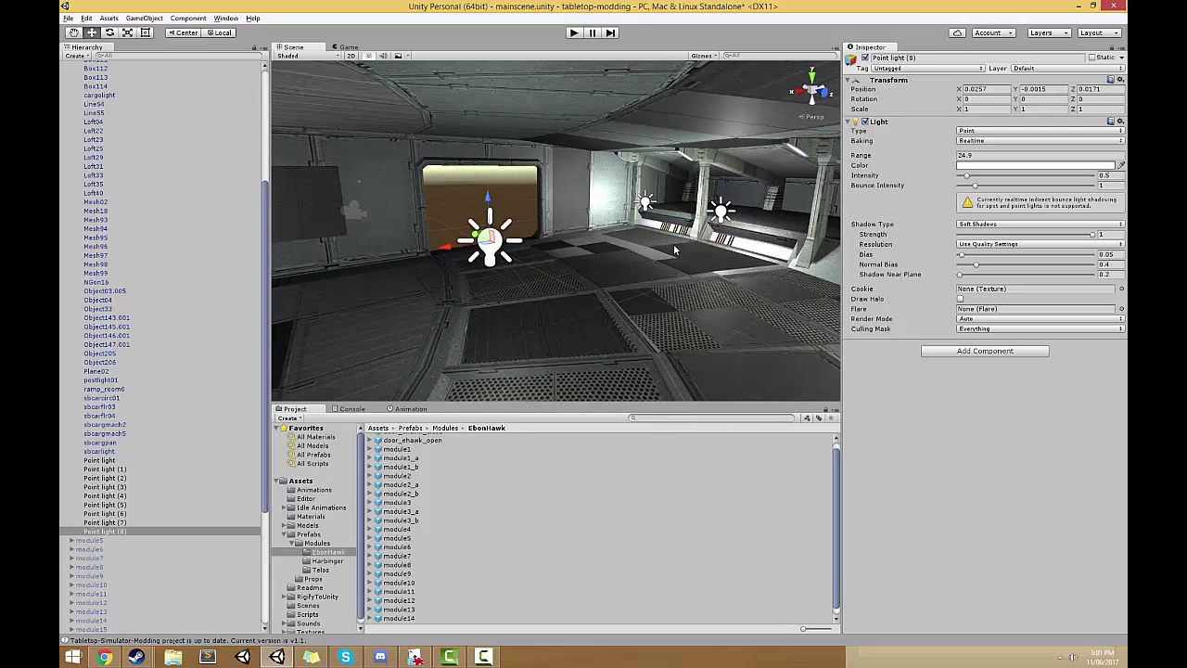
Add an Animation component to the centre light, Point light (8)
{"action": "left_click", "coordinate": [124, 532]}
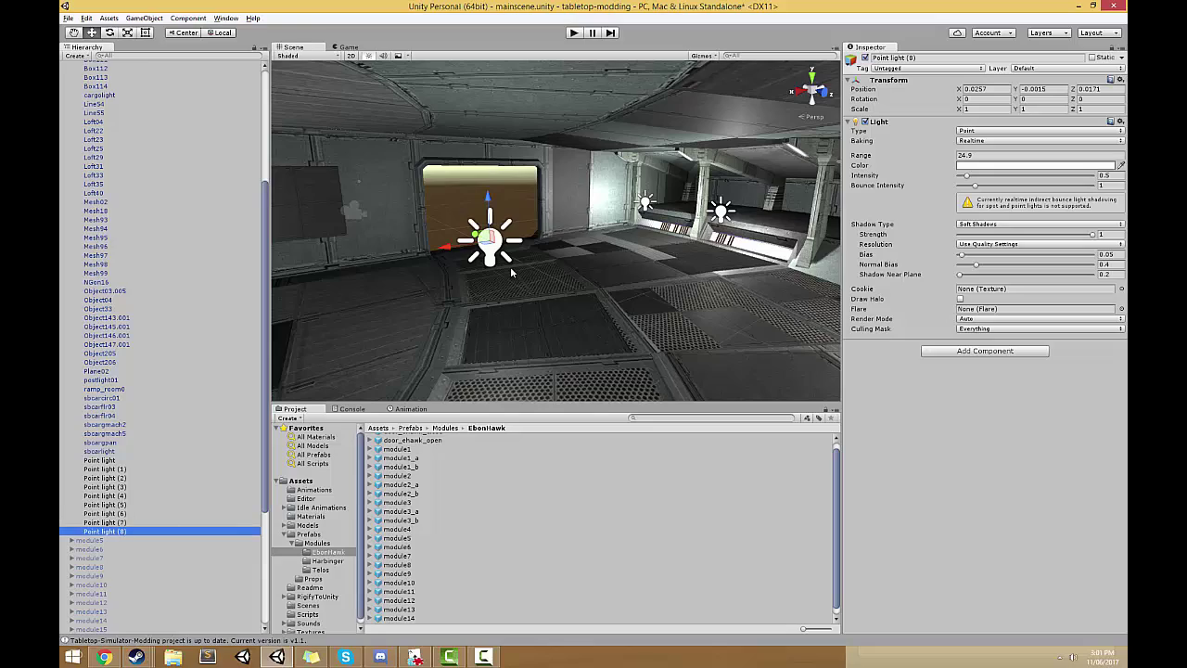
{"action": "right_click_drag", "start_coordinate": [510, 266], "coordinate": [339, 240]}
{"action": "left_click", "coordinate": [950, 355]}
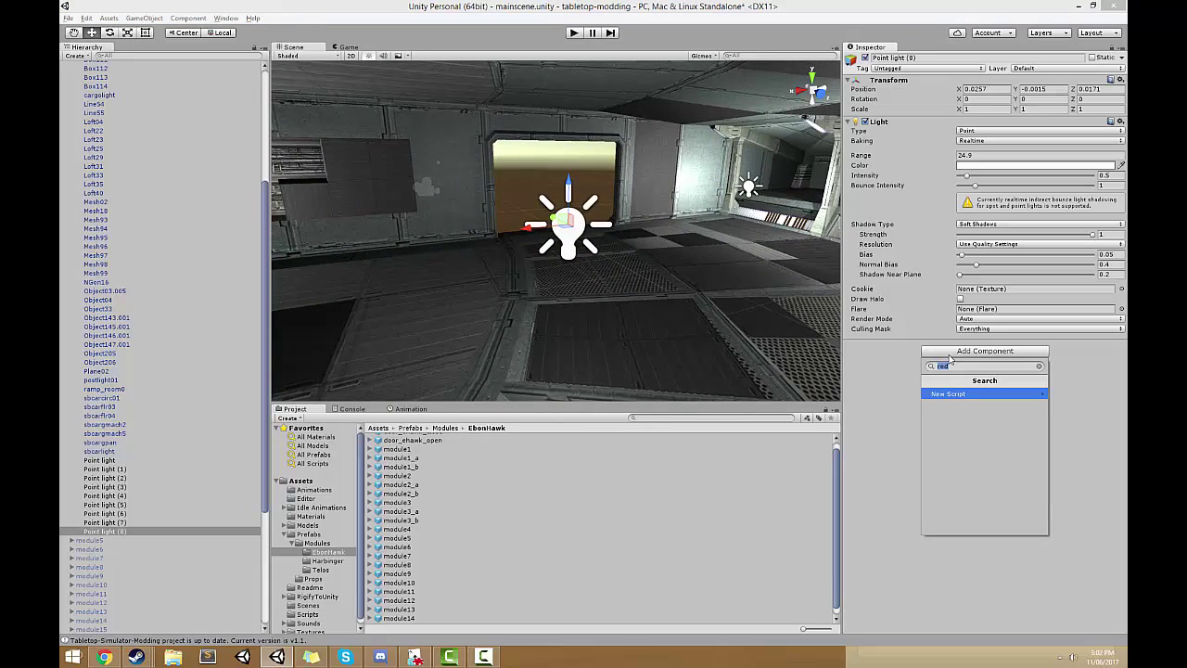
{"action": "type", "text": "anim"}
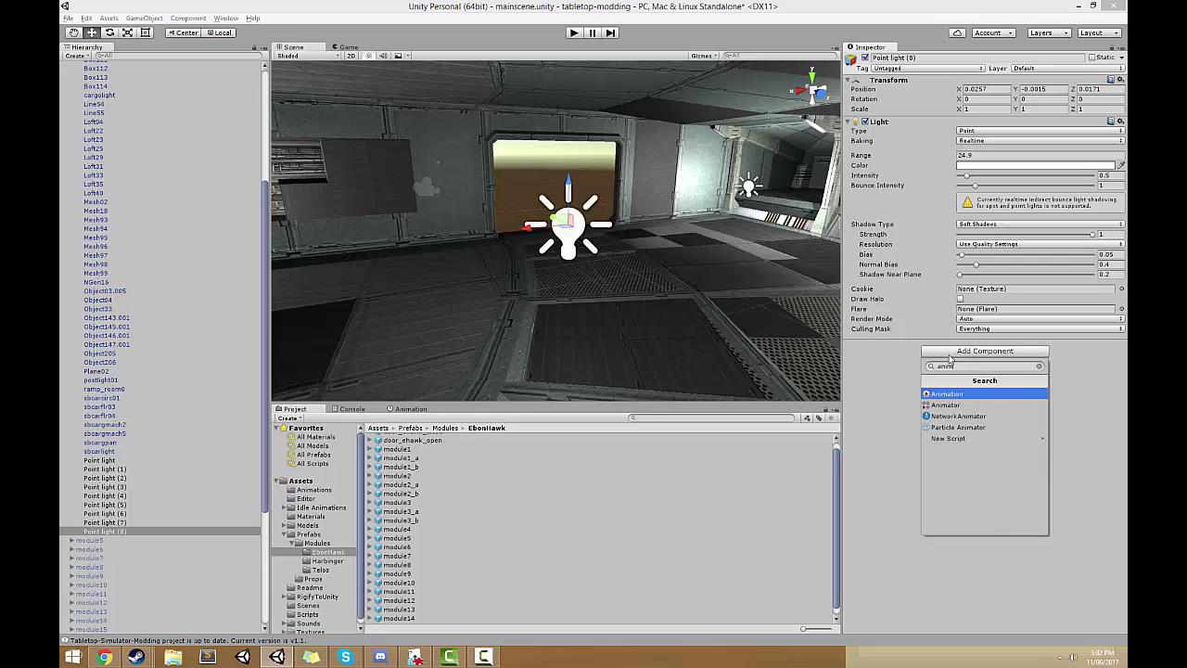
{"action": "left_click", "coordinate": [977, 394]}
Open the Animation view for the centre light and go through the options for adding such a view to the layout
{"action": "left_click", "coordinate": [409, 409]}
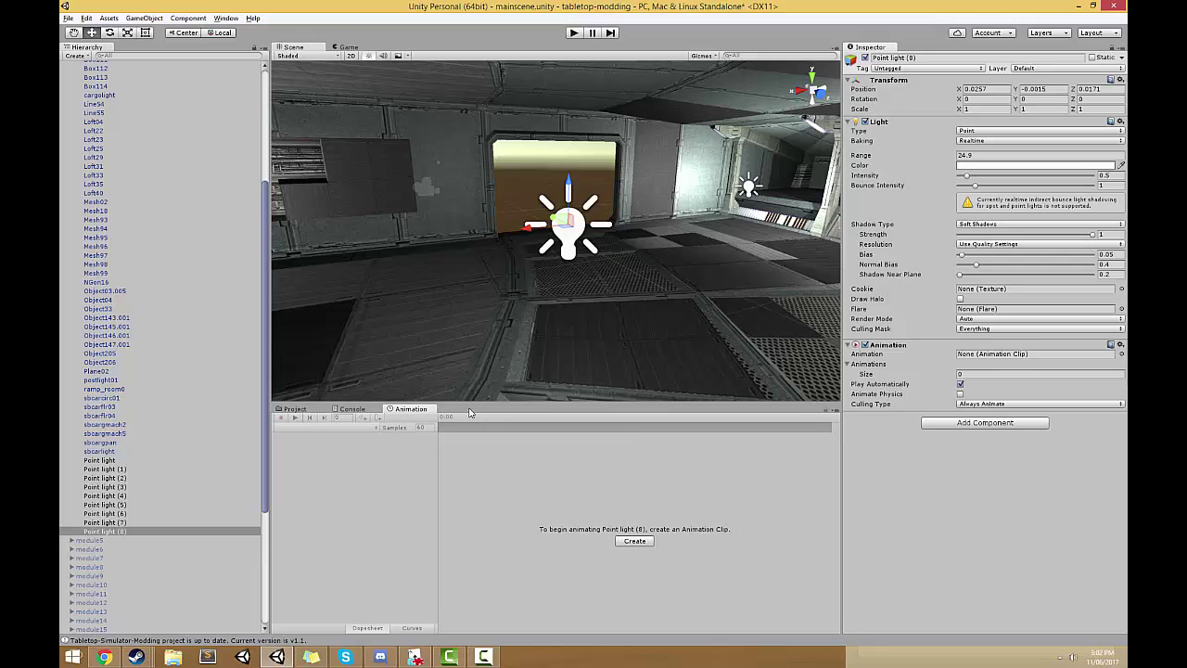
{"action": "right_click", "coordinate": [393, 411]}
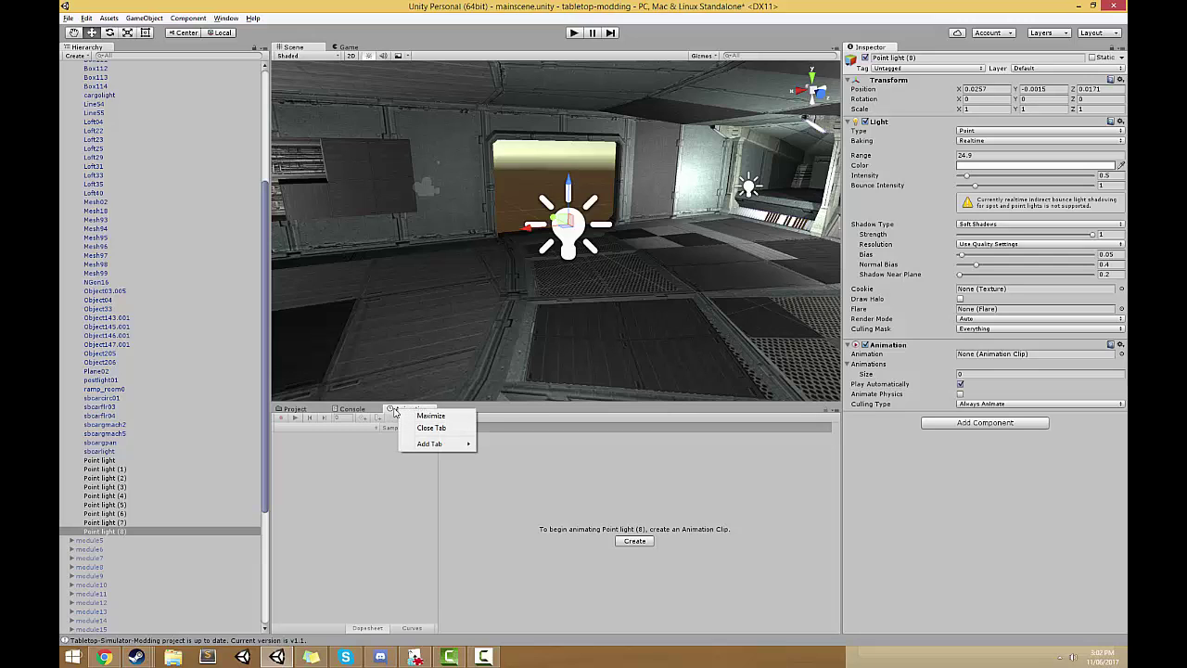
{"action": "right_click", "coordinate": [359, 411]}
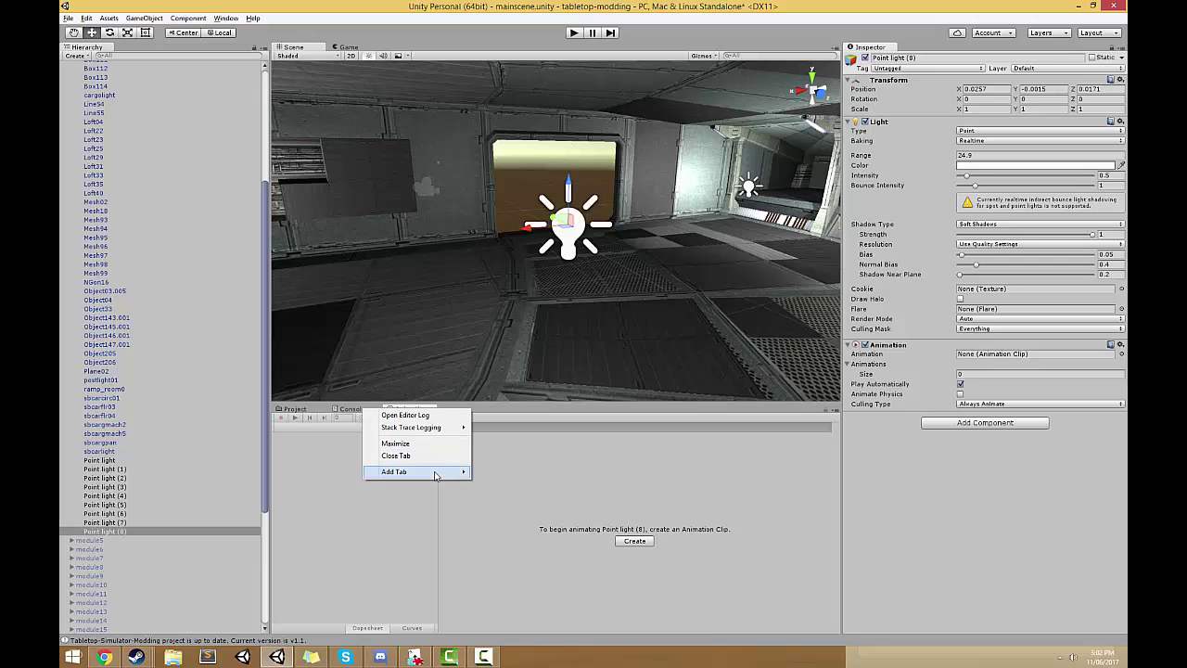
{"action": "mouse_move", "coordinate": [435, 475]}
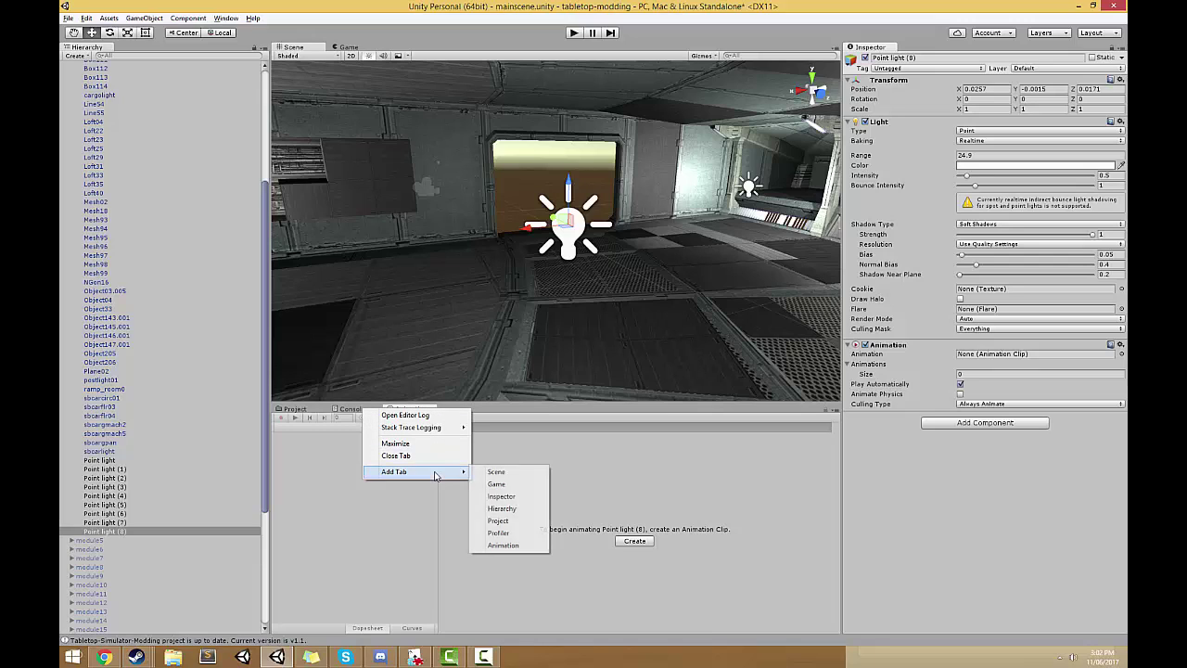
{"action": "left_click", "coordinate": [508, 545]}
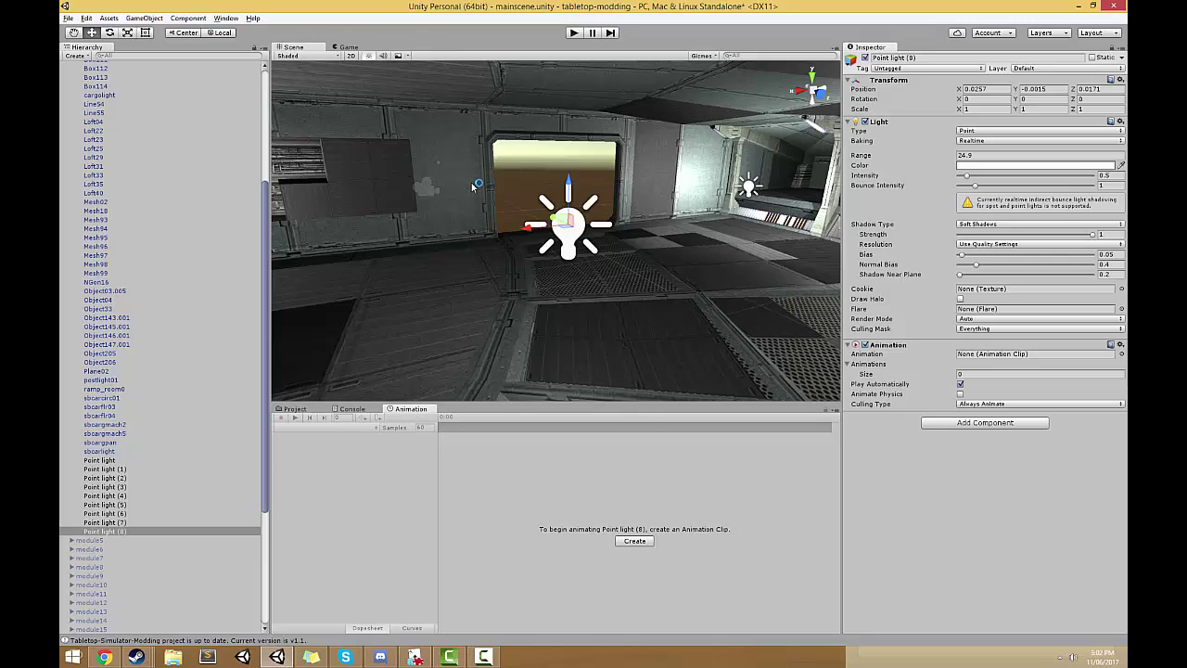
Start creating an animation clip for the centre light and browse to the project's Assets/Animations folder
{"action": "right_click_drag", "start_coordinate": [710, 297], "coordinate": [547, 223]}
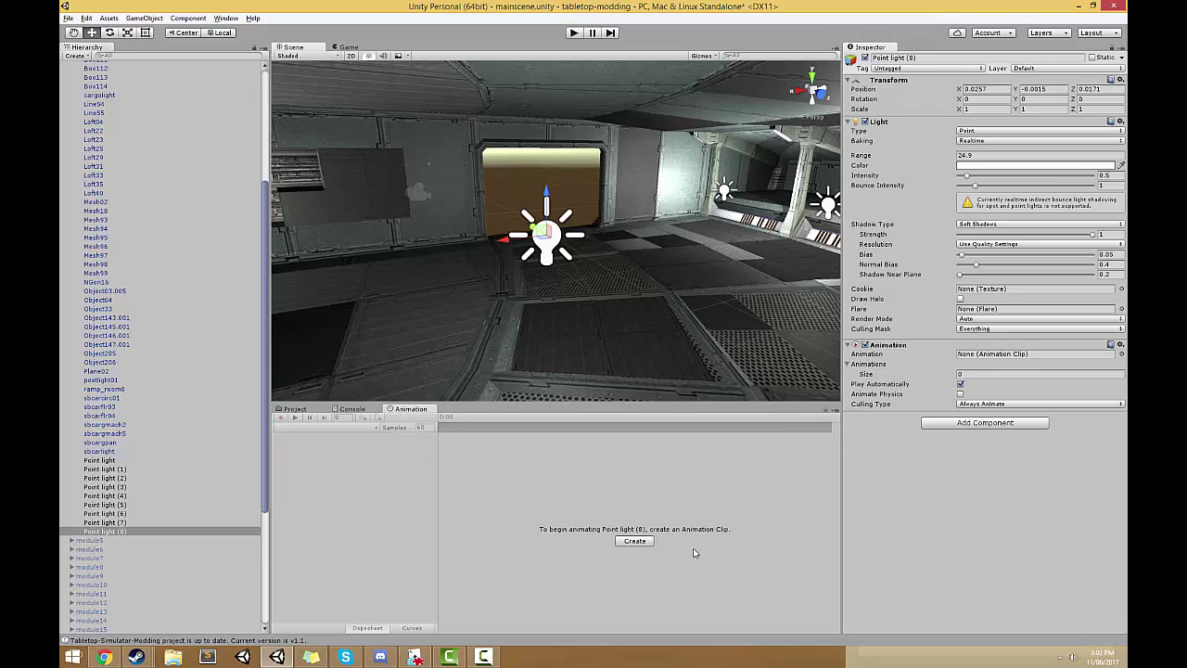
{"action": "left_click", "coordinate": [634, 542]}
{"action": "left_click_drag", "start_coordinate": [432, 37], "coordinate": [781, 249]}
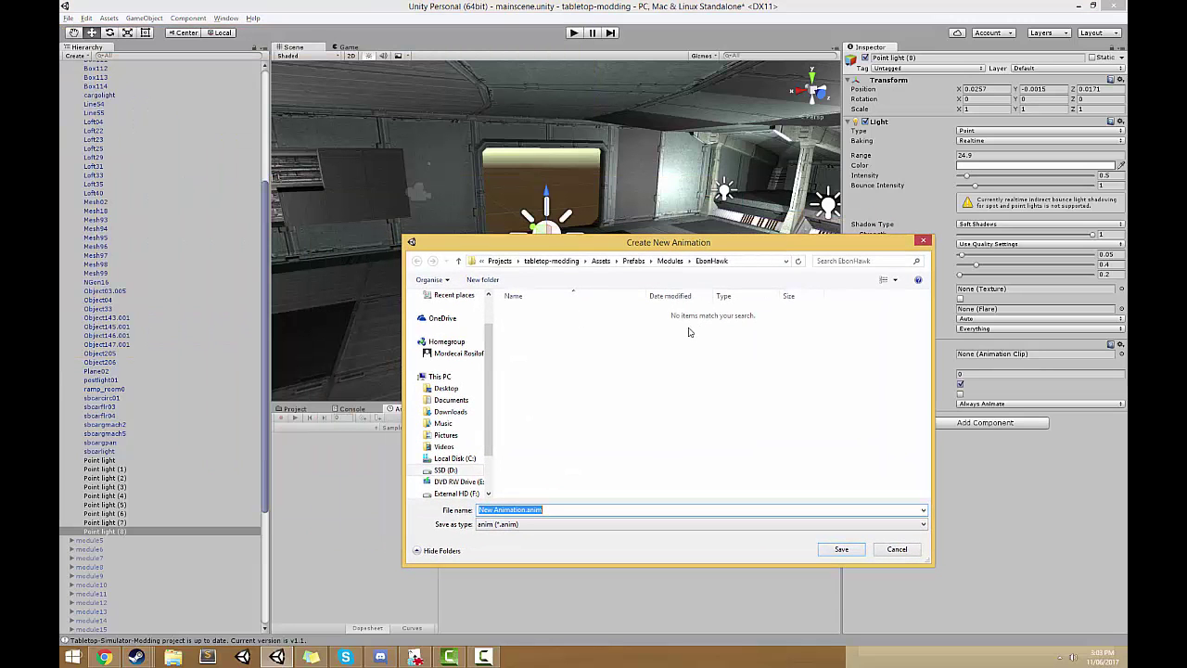
{"action": "left_click", "coordinate": [601, 261]}
{"action": "left_click_drag", "start_coordinate": [659, 252], "coordinate": [615, 242]}
{"action": "double_click", "coordinate": [517, 304]}
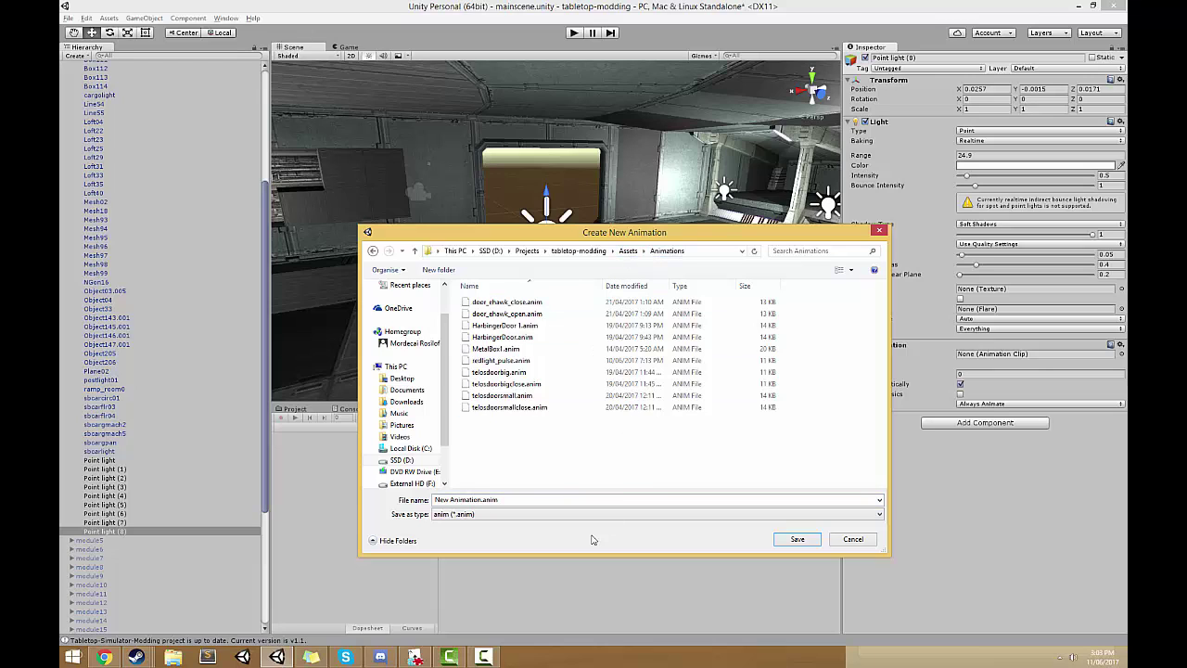
Save the new animation clip as redlight_flash and locate it in the light's Animation component
{"action": "left_click", "coordinate": [523, 500]}
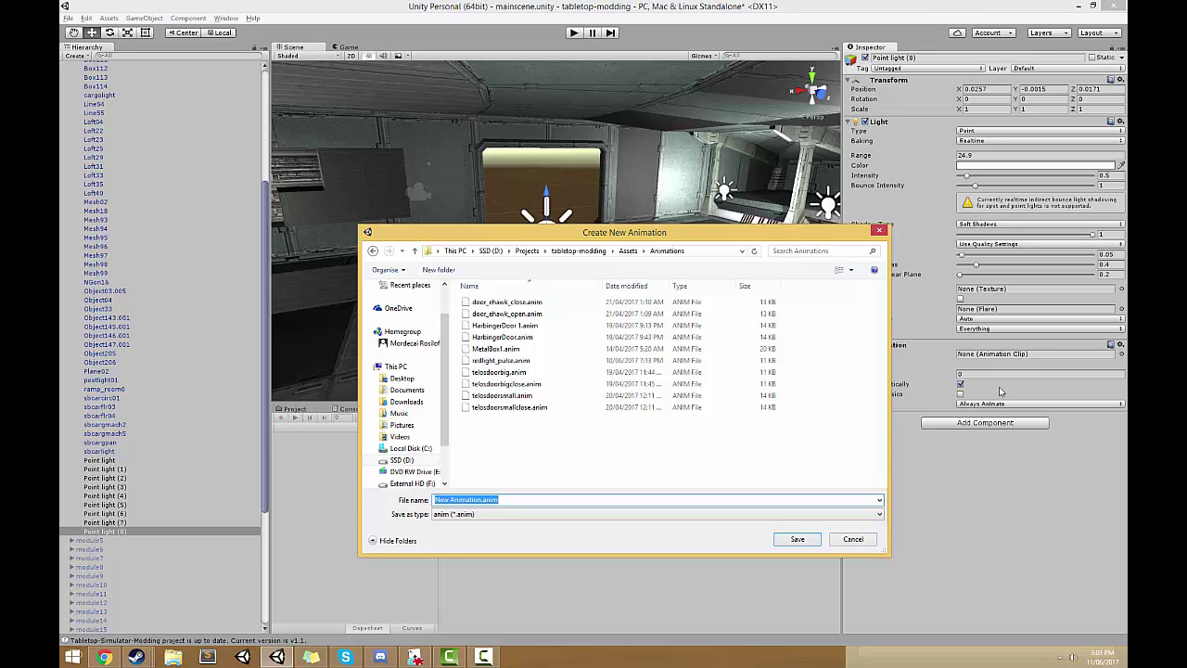
{"action": "left_click_drag", "start_coordinate": [771, 237], "coordinate": [708, 183]}
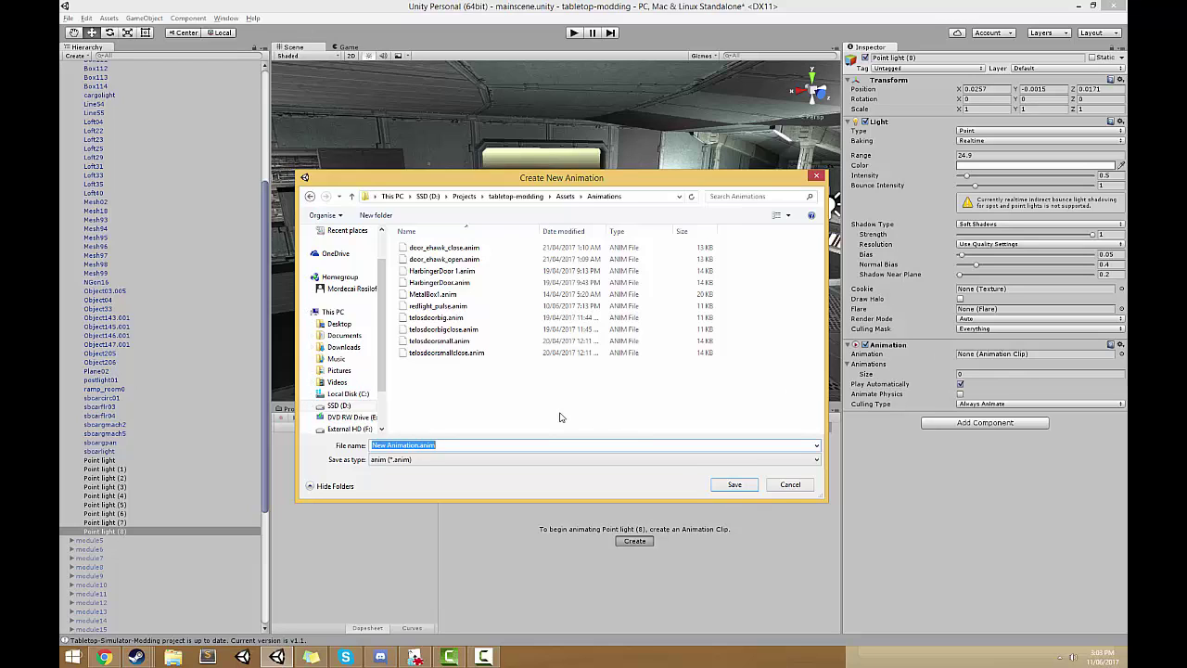
{"action": "type", "text": "redlig"}
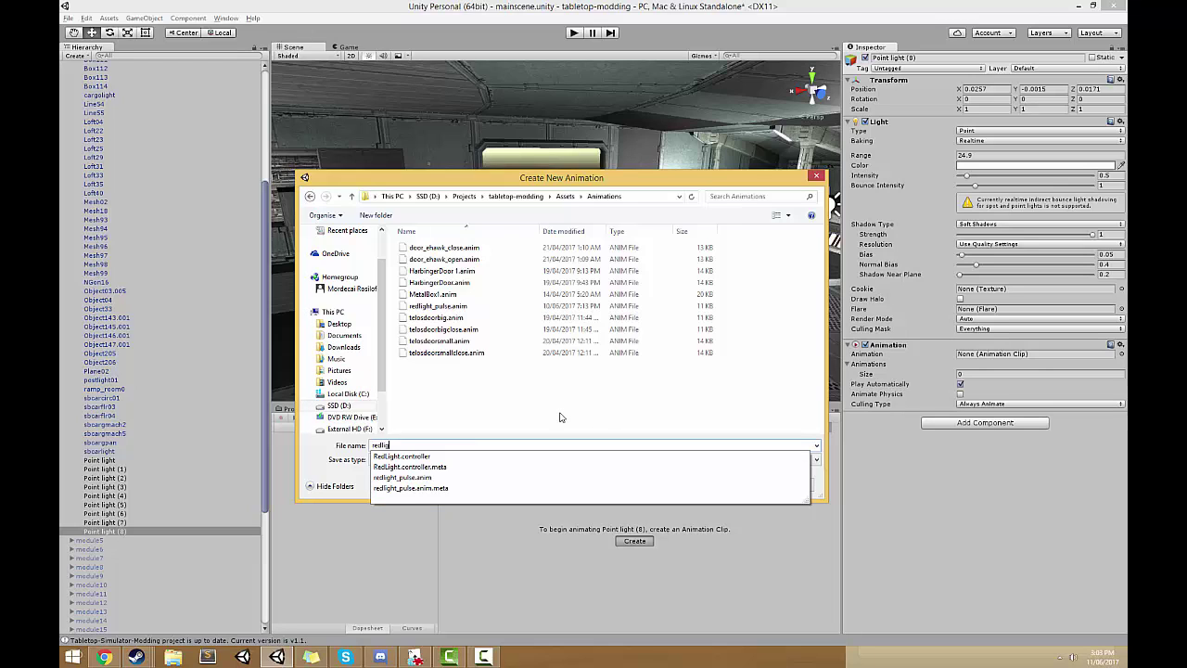
{"action": "type", "text": "ht_flash"}
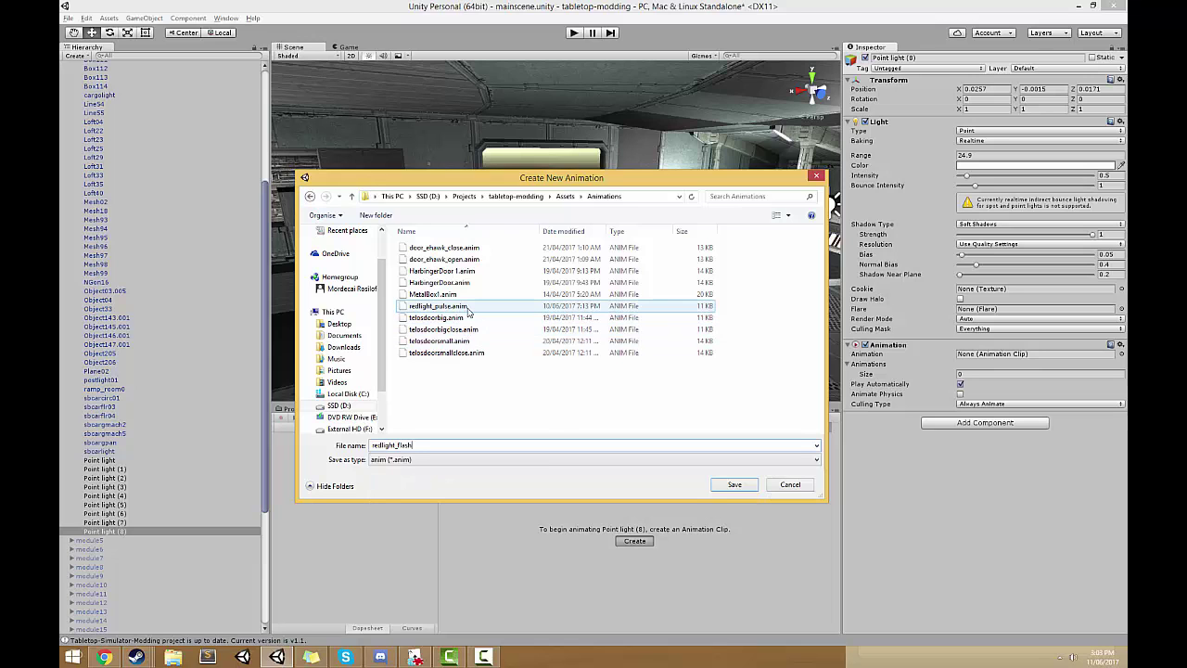
{"action": "left_click", "coordinate": [731, 485]}
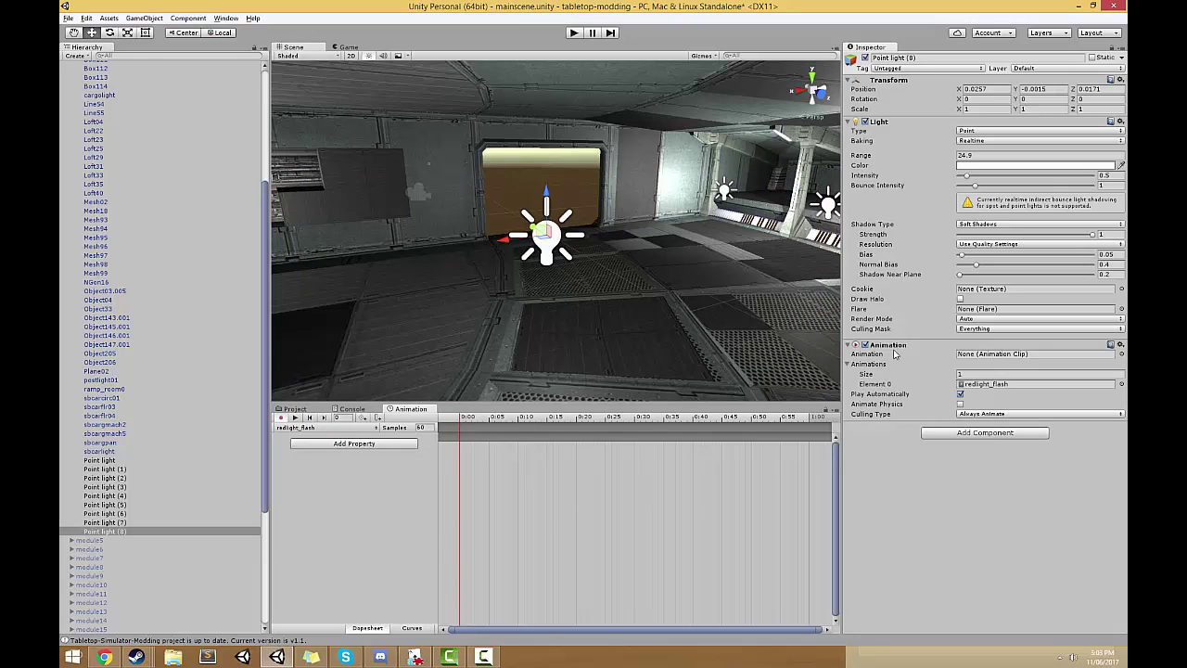
{"action": "left_click", "coordinate": [977, 388]}
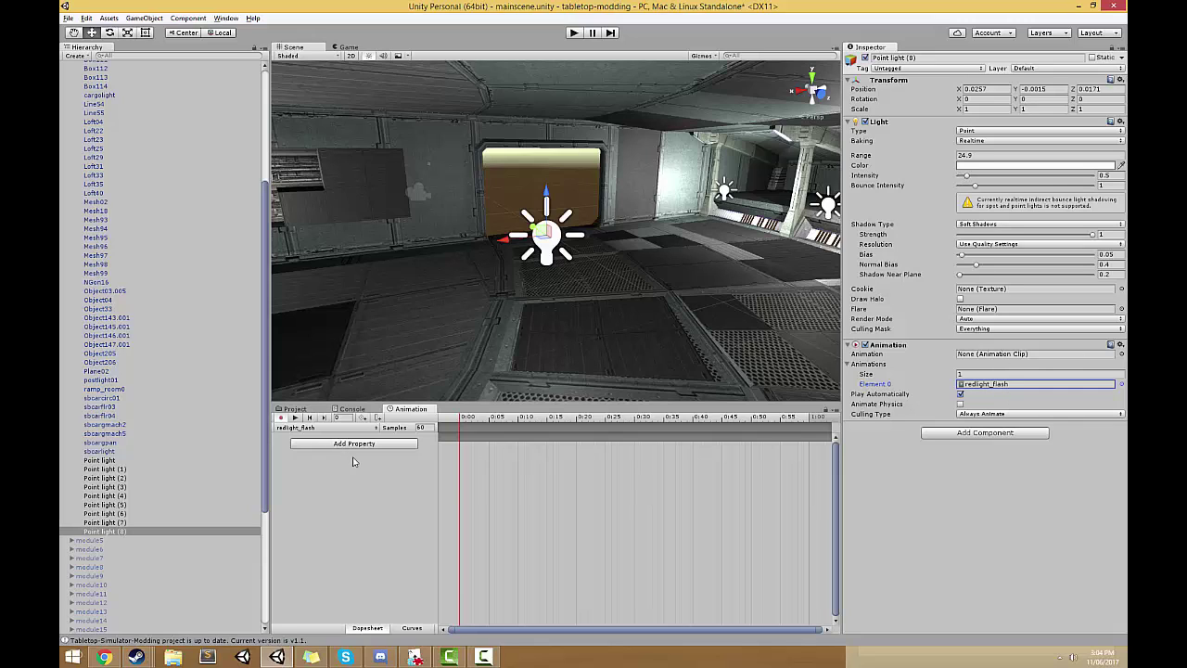
Record a light colour keyframe at 0:00 of the redlight_flash clip with pure red, hex FF0000FF
{"action": "left_click", "coordinate": [281, 419]}
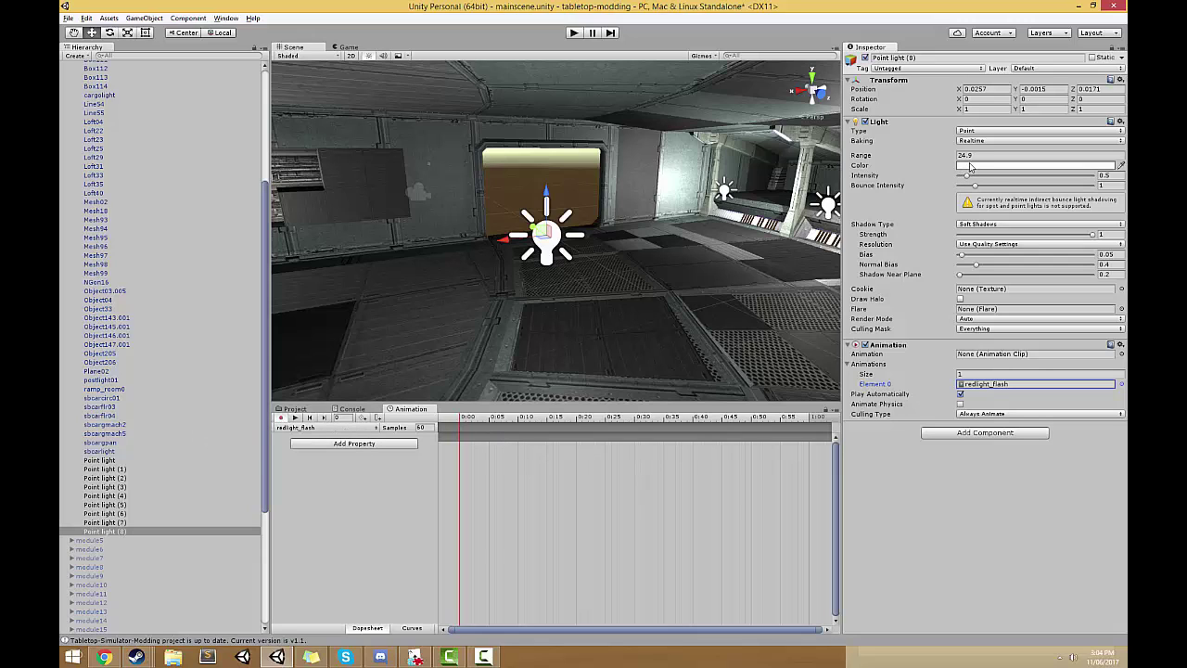
{"action": "left_click", "coordinate": [970, 167]}
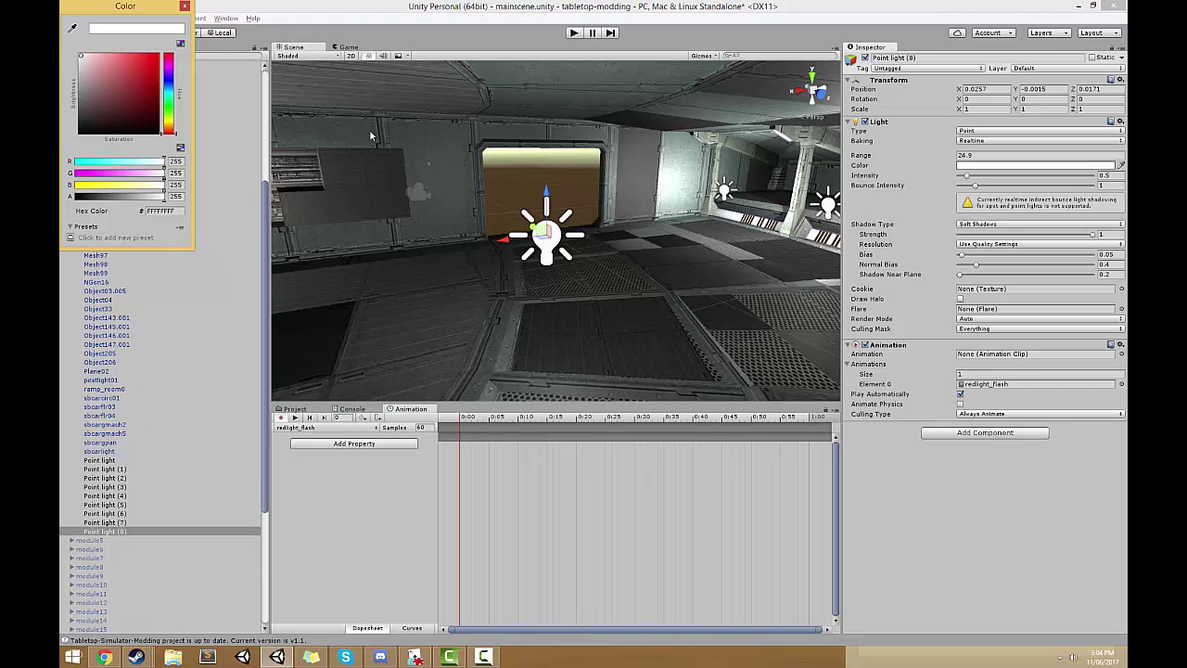
{"action": "left_click_drag", "start_coordinate": [112, 63], "coordinate": [160, 53]}
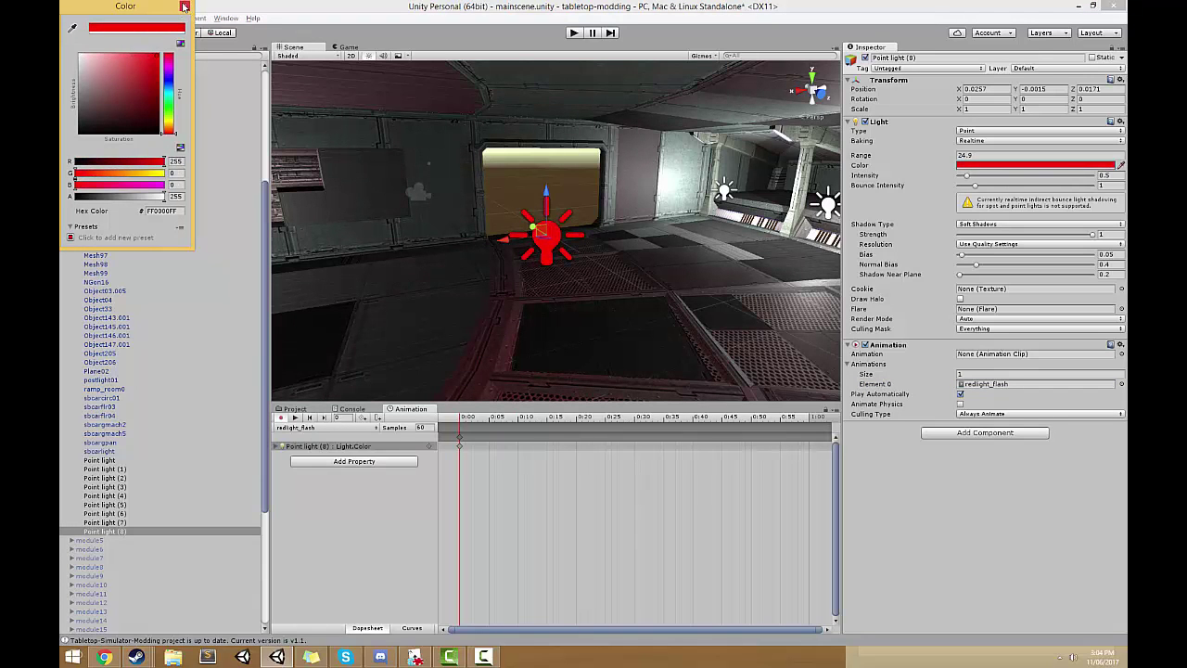
{"action": "left_click", "coordinate": [184, 6]}
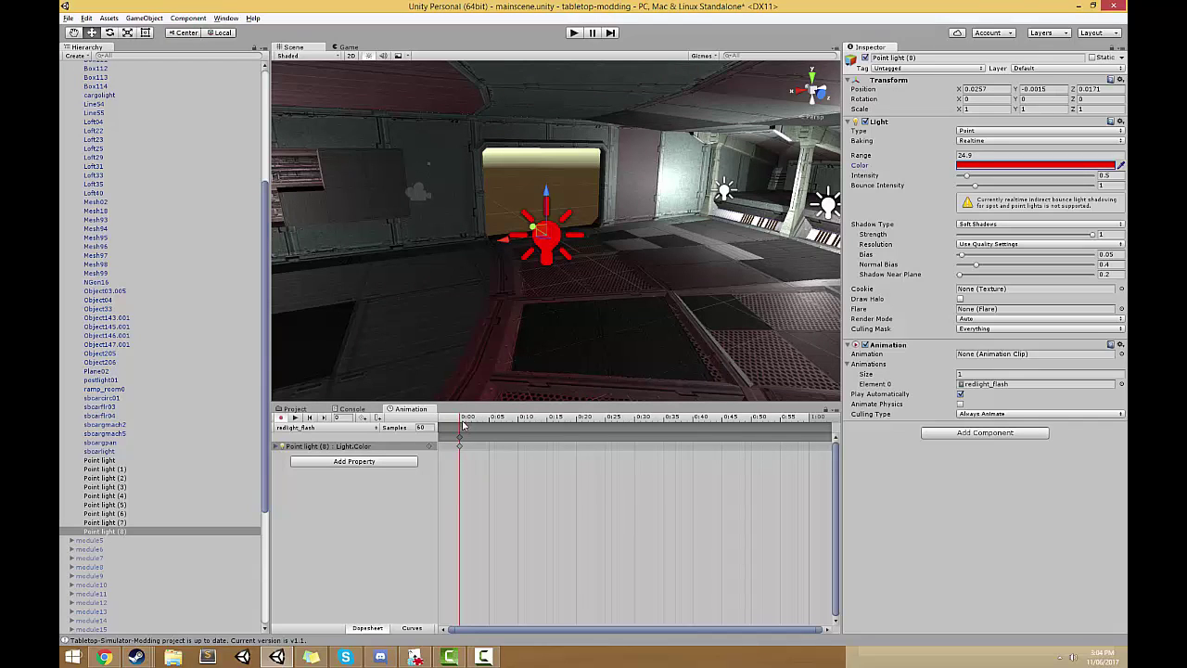
Scrub the redlight_flash timeline between 0:00 and 1:00, extend its visible time range, and briefly run the clip preview
{"action": "mouse_move", "coordinate": [461, 422]}
{"action": "left_mouse_down"}
{"action": "mouse_move", "coordinate": [771, 421]}
{"action": "mouse_move", "coordinate": [452, 423]}
{"action": "left_mouse_up"}
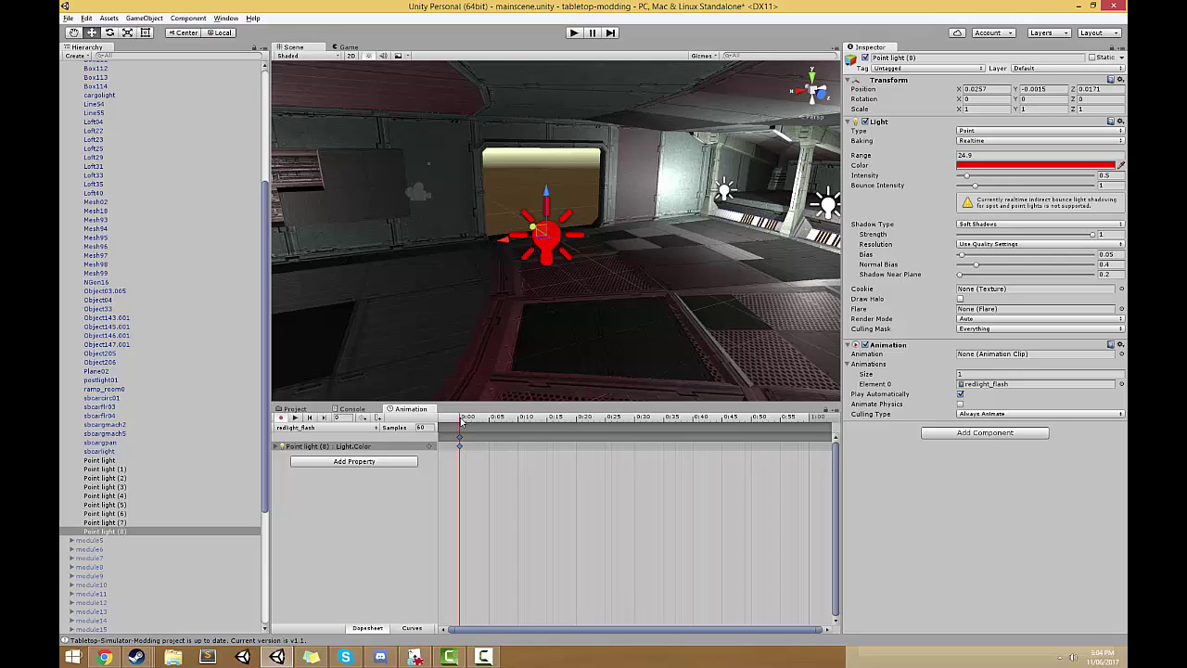
{"action": "left_click", "coordinate": [472, 420]}
{"action": "left_click_drag", "start_coordinate": [474, 422], "coordinate": [812, 433]}
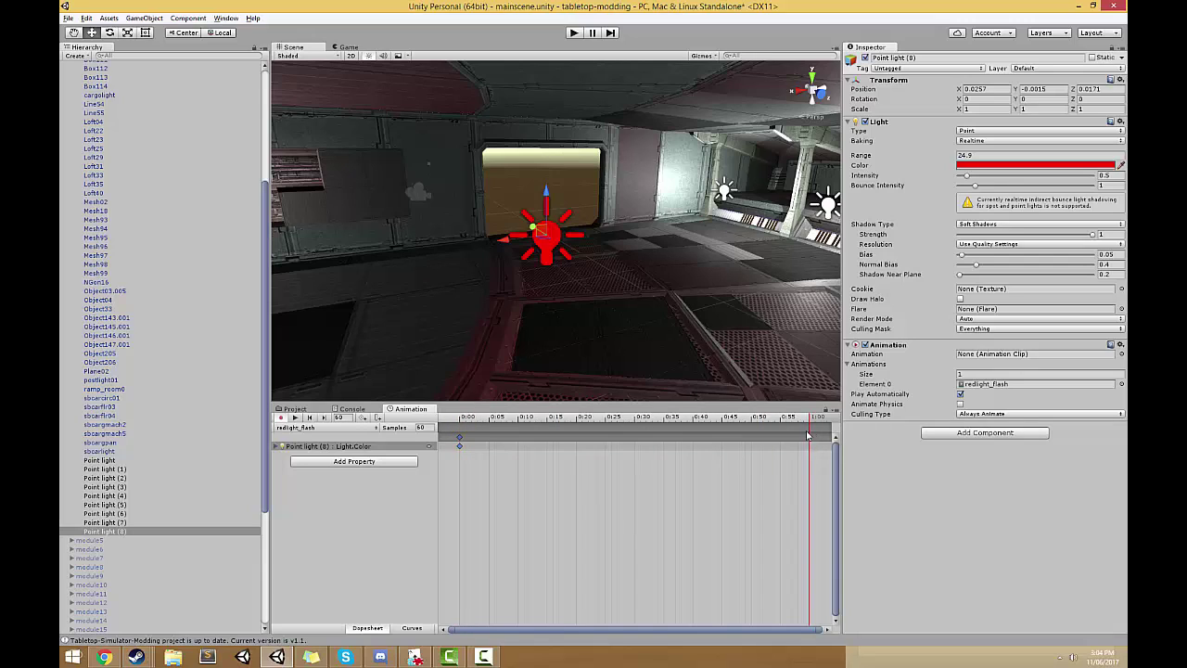
{"action": "key", "text": "ctrl+p"}
{"action": "scroll", "coordinate": [539, 509], "scroll_direction": "down", "scroll_amount": 4}
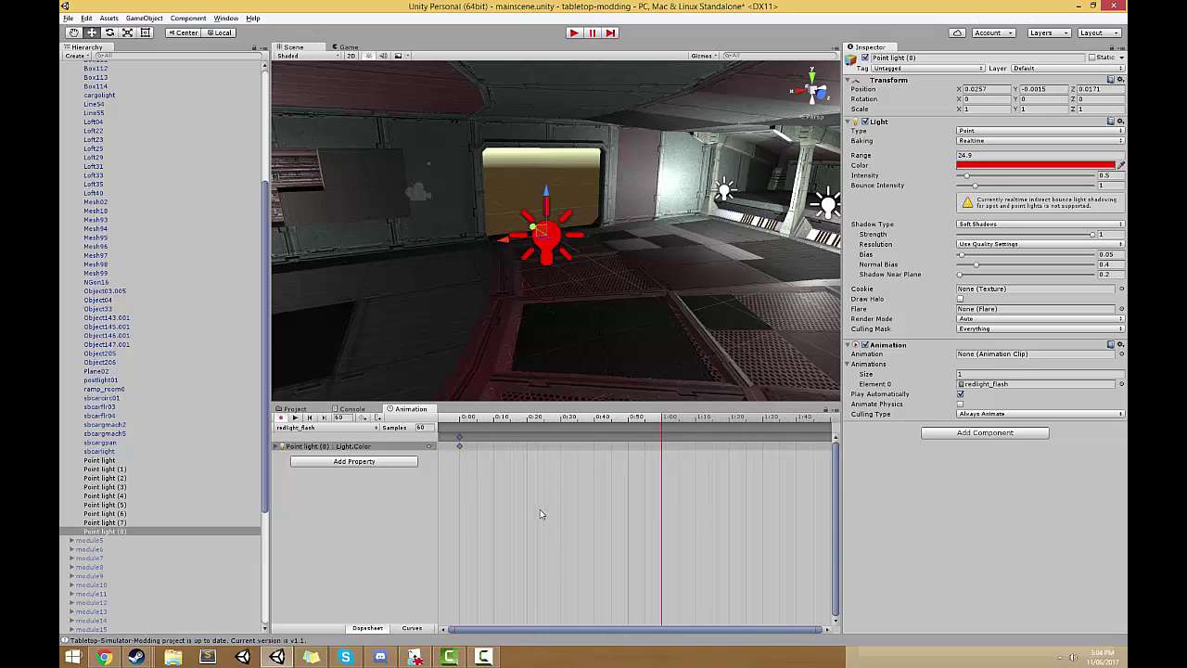
{"action": "scroll", "coordinate": [541, 514], "scroll_direction": "down", "scroll_amount": 3}
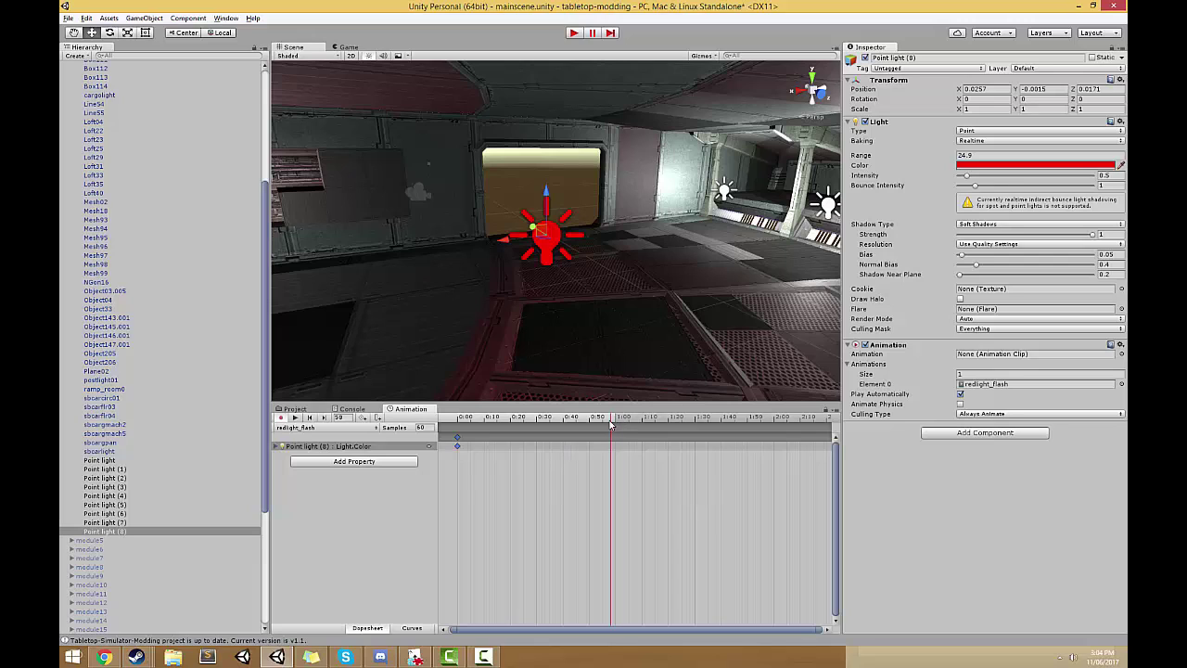
{"action": "left_click", "coordinate": [459, 423]}
{"action": "left_click", "coordinate": [295, 418]}
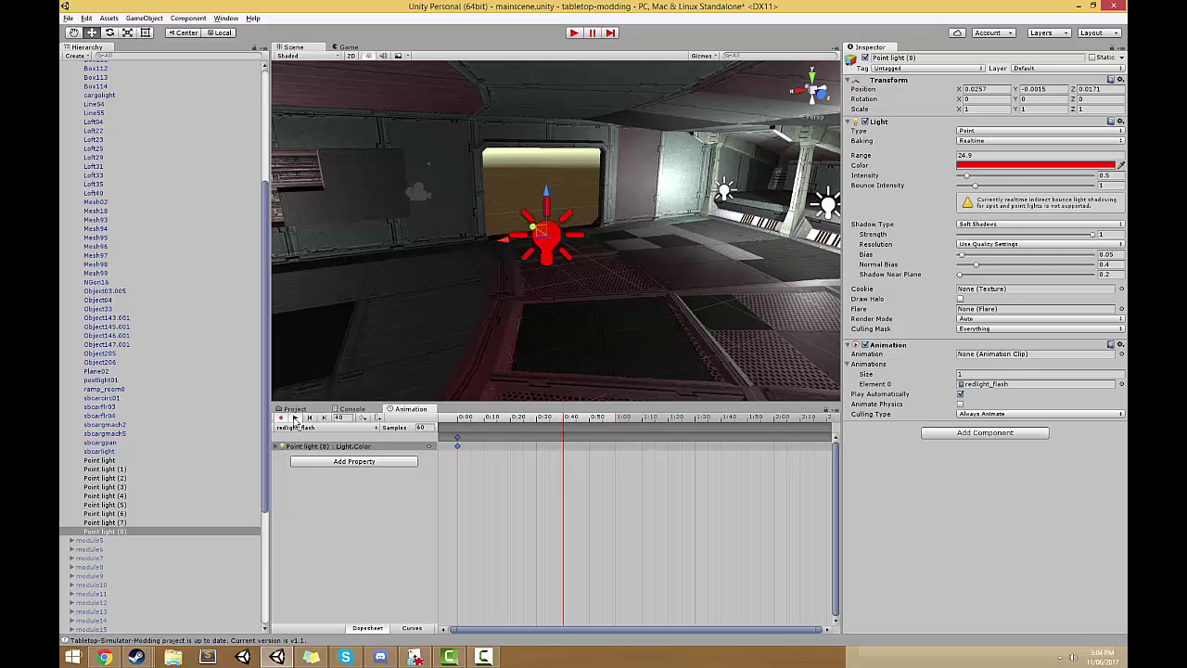
{"action": "left_click", "coordinate": [295, 419]}
Add a light colour keyframe at 1:00 of the redlight_flash clip and set it to near-black red, R 34, G 0, B 0
{"action": "left_click", "coordinate": [618, 419]}
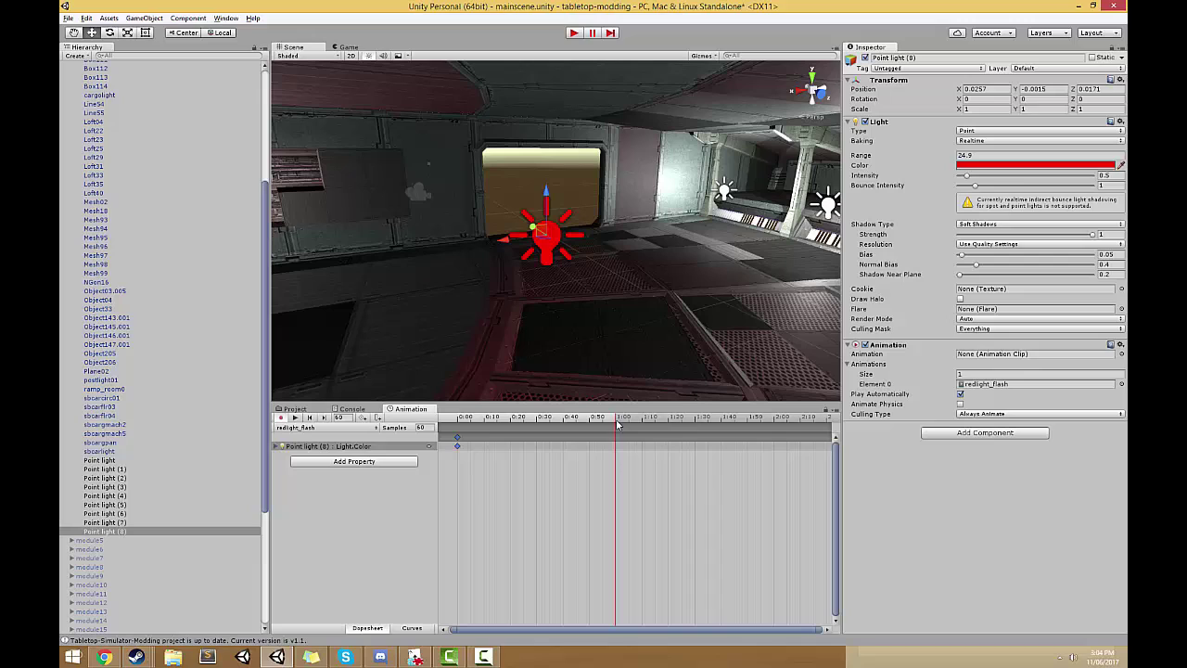
{"action": "mouse_move", "coordinate": [618, 423]}
{"action": "left_mouse_down"}
{"action": "mouse_move", "coordinate": [604, 423]}
{"action": "mouse_move", "coordinate": [616, 423]}
{"action": "left_mouse_up"}
{"action": "left_click", "coordinate": [378, 418]}
{"action": "left_click", "coordinate": [617, 442]}
{"action": "left_click", "coordinate": [965, 167]}
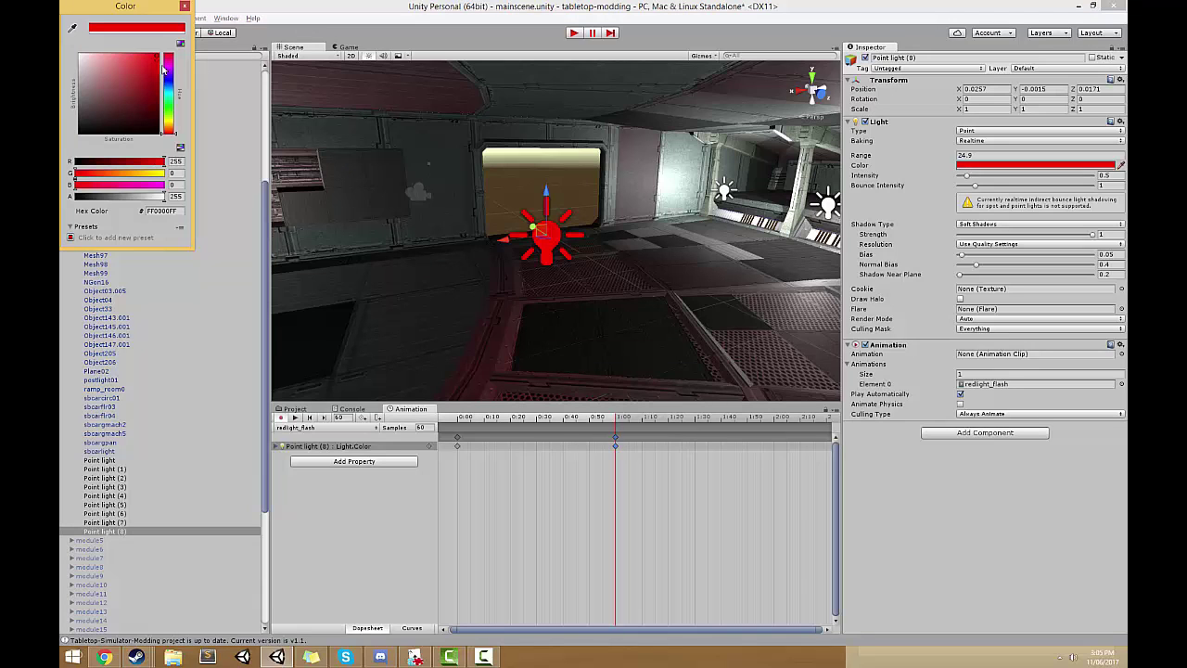
{"action": "left_click_drag", "start_coordinate": [159, 58], "coordinate": [183, 126]}
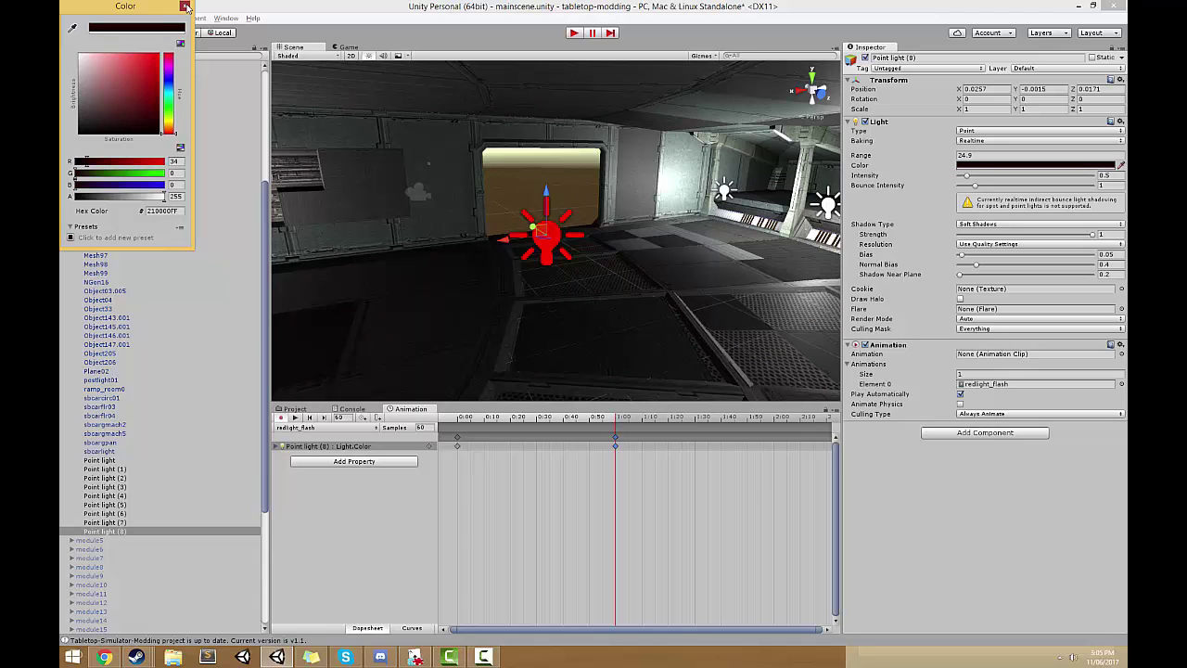
{"action": "left_click", "coordinate": [185, 6]}
Add a light colour keyframe at 2:00 of the redlight_flash clip and set the colour back to bright red
{"action": "left_click_drag", "start_coordinate": [617, 419], "coordinate": [776, 424]}
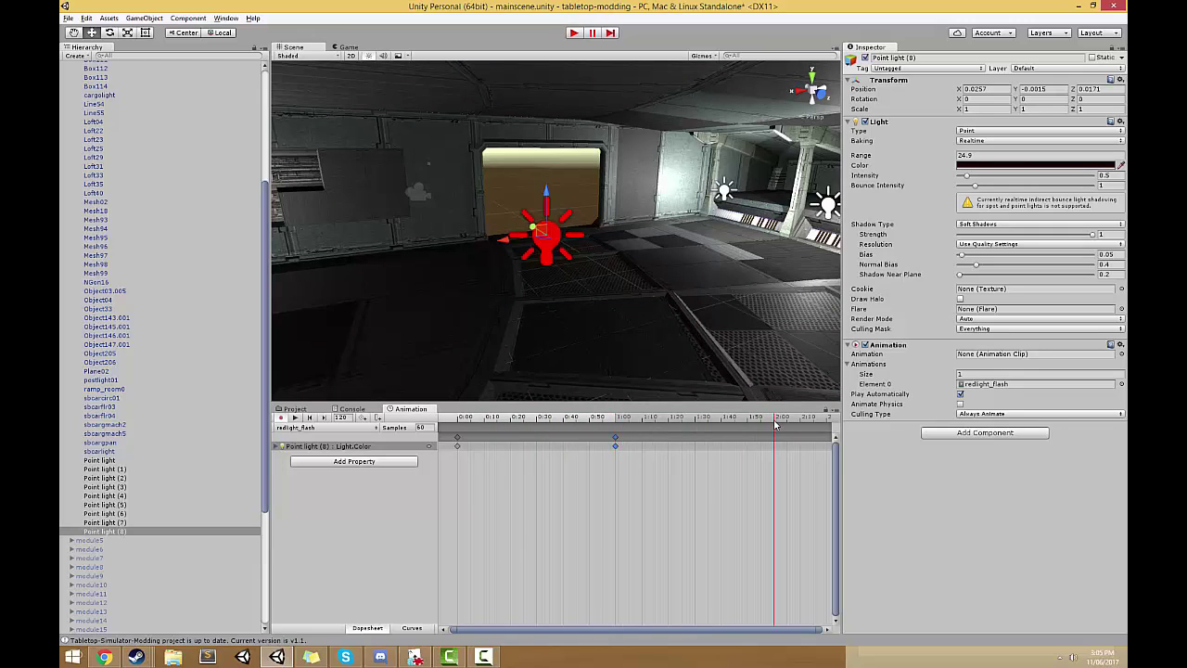
{"action": "left_click", "coordinate": [363, 418]}
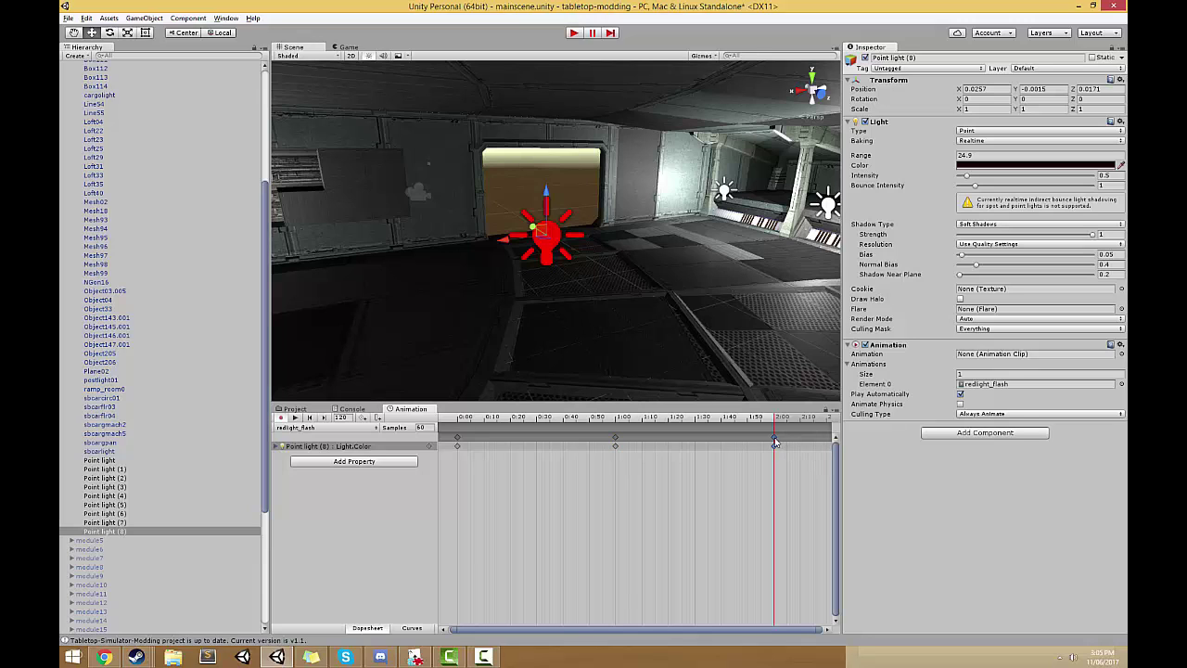
{"action": "left_click", "coordinate": [982, 166]}
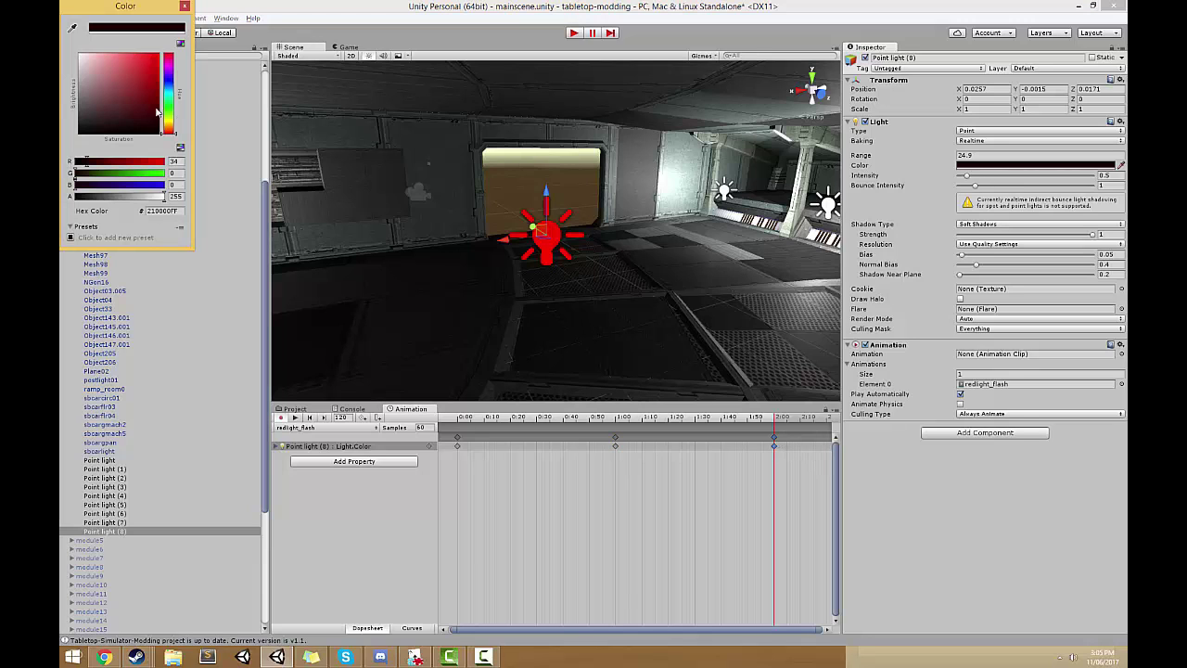
{"action": "left_click_drag", "start_coordinate": [150, 105], "coordinate": [184, 41]}
{"action": "left_click", "coordinate": [185, 6]}
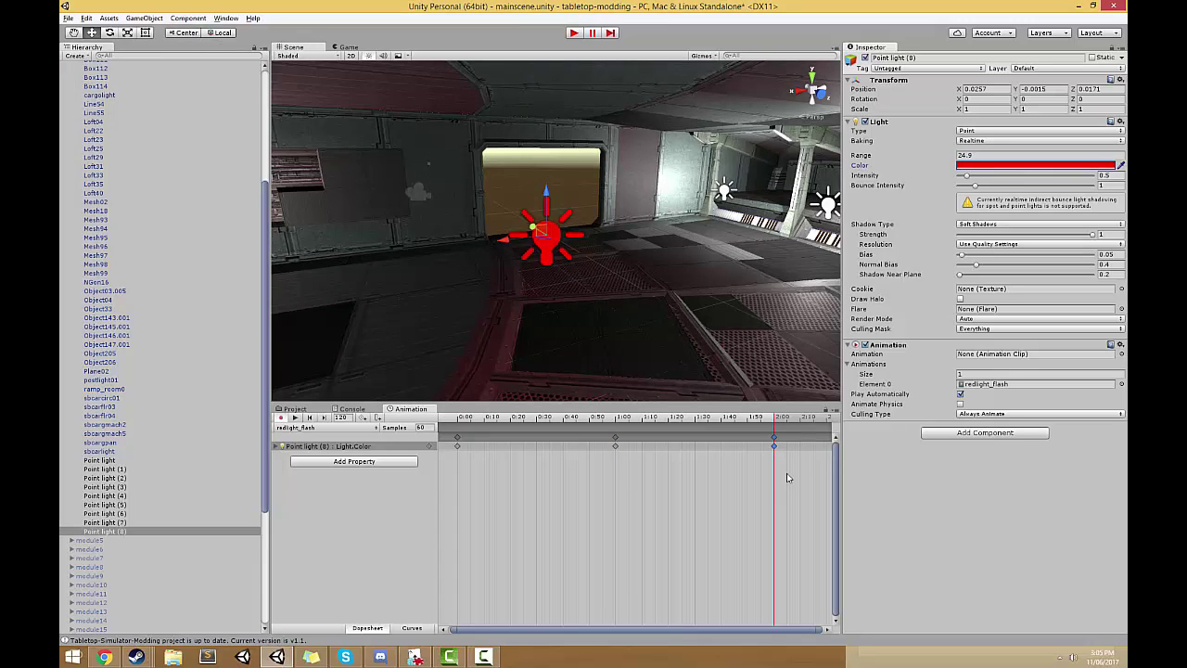
Preview the redlight_flash animation on the centre light in the room and return the timeline to 0:00
{"action": "left_click_drag", "start_coordinate": [776, 420], "coordinate": [318, 424]}
{"action": "left_click", "coordinate": [294, 418]}
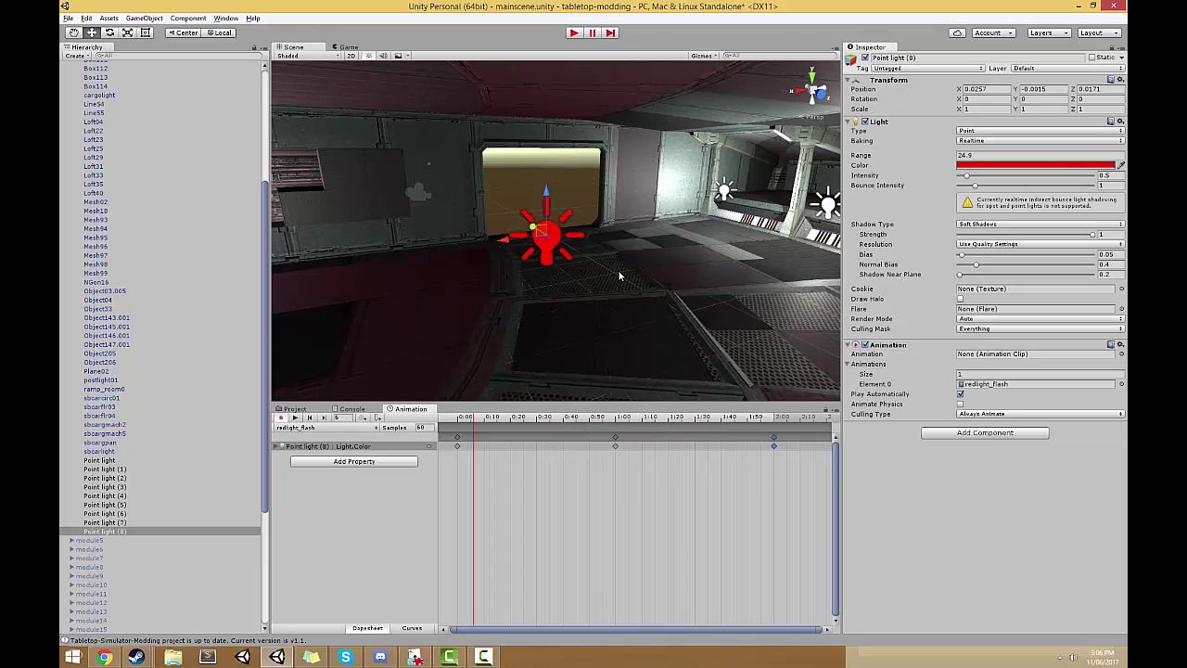
{"action": "mouse_move", "coordinate": [620, 276]}
{"action": "left_mouse_down", "text": "alt"}
{"action": "mouse_move", "coordinate": [537, 283]}
{"action": "mouse_move", "coordinate": [527, 259]}
{"action": "mouse_move", "coordinate": [644, 268]}
{"action": "mouse_move", "coordinate": [599, 262]}
{"action": "mouse_move", "coordinate": [624, 259]}
{"action": "left_mouse_up", "text": "alt"}
{"action": "key", "text": "s"}
{"action": "right_click_drag", "start_coordinate": [624, 259], "coordinate": [597, 257]}
{"action": "left_click_drag", "start_coordinate": [486, 422], "coordinate": [457, 429]}
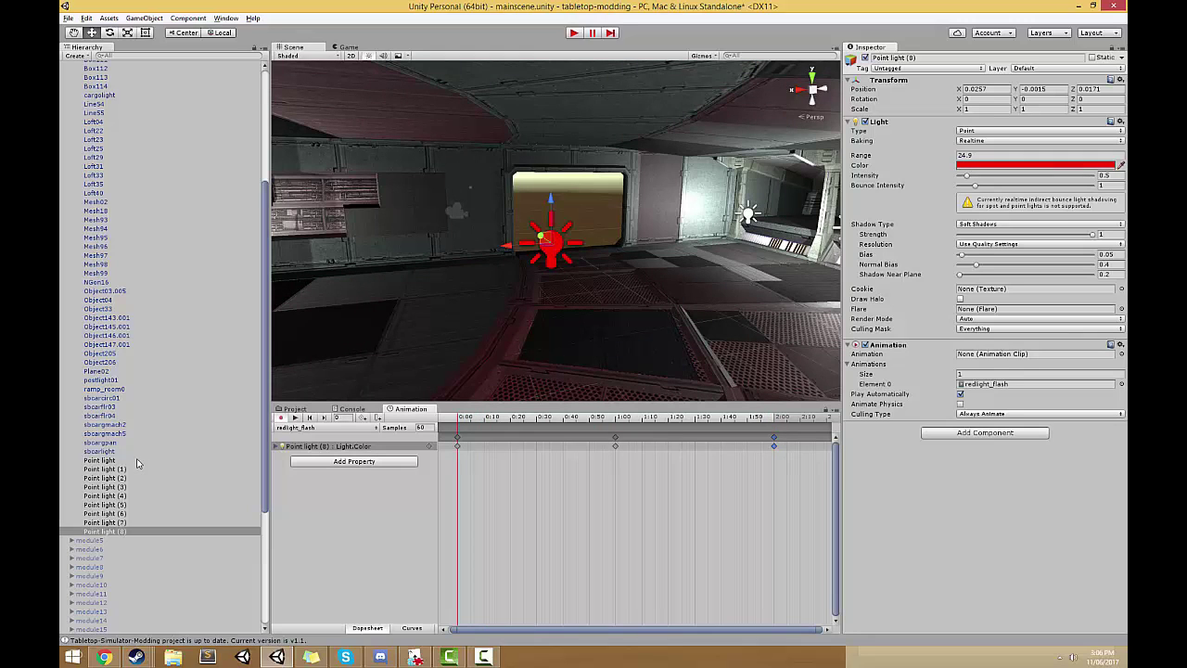
Add an Animation component to the first Point light in module4 and set its Animations size to 1
{"action": "double_click", "coordinate": [101, 460]}
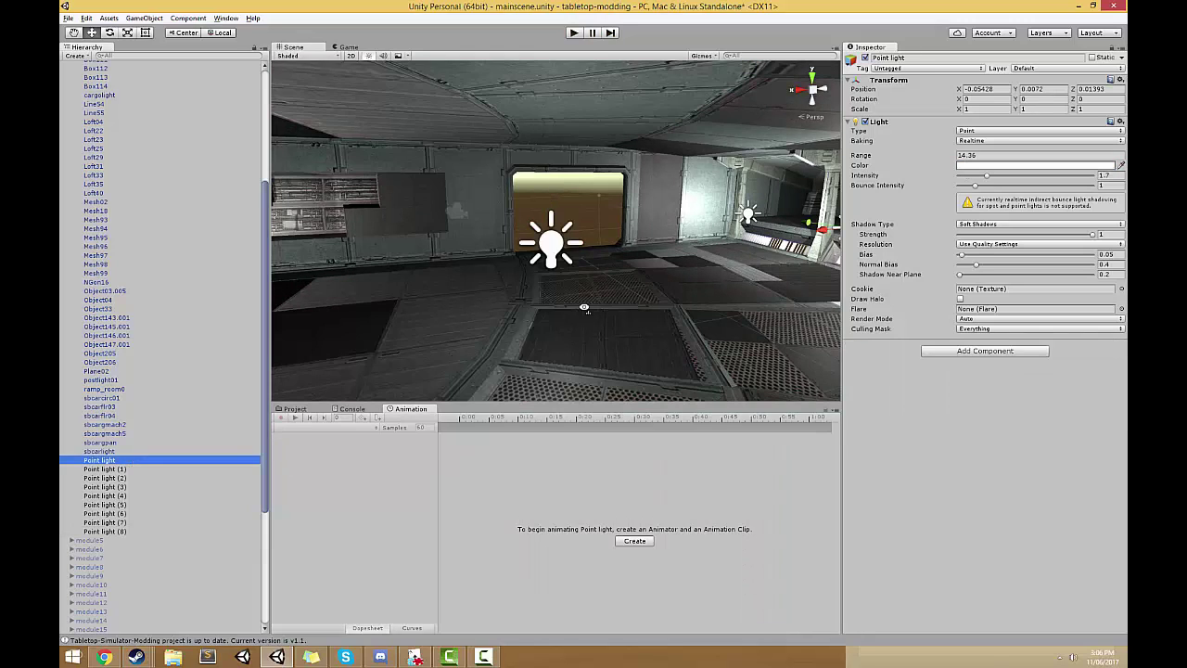
{"action": "scroll", "coordinate": [582, 306], "scroll_direction": "down", "scroll_amount": 5}
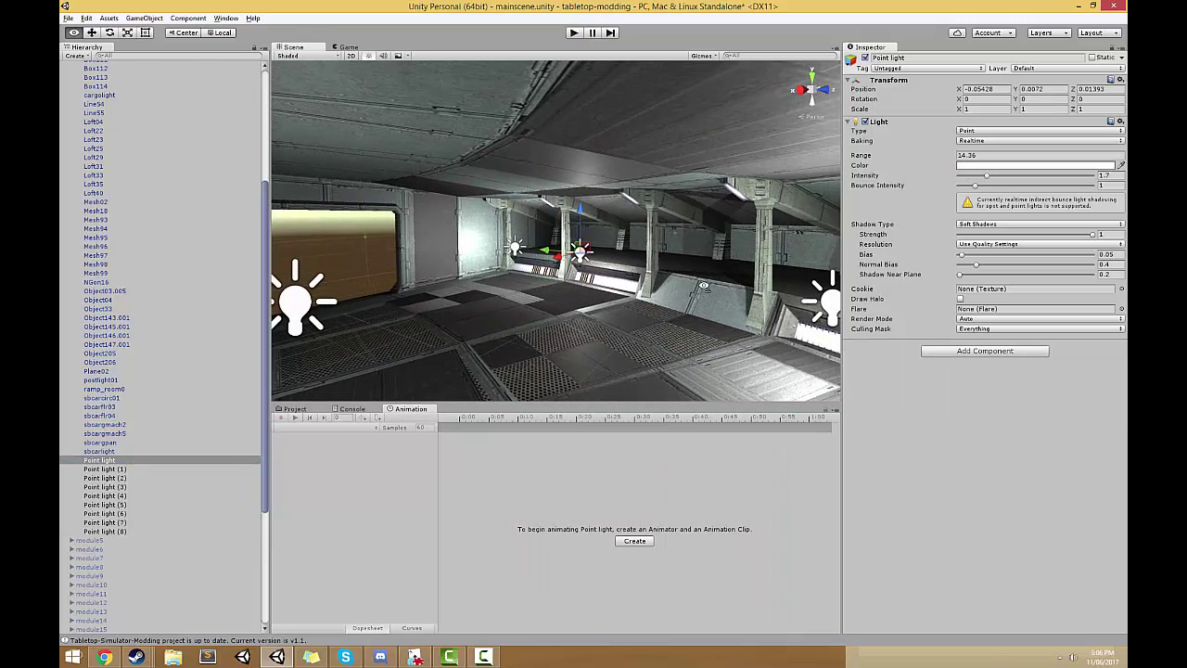
{"action": "left_click", "coordinate": [123, 533]}
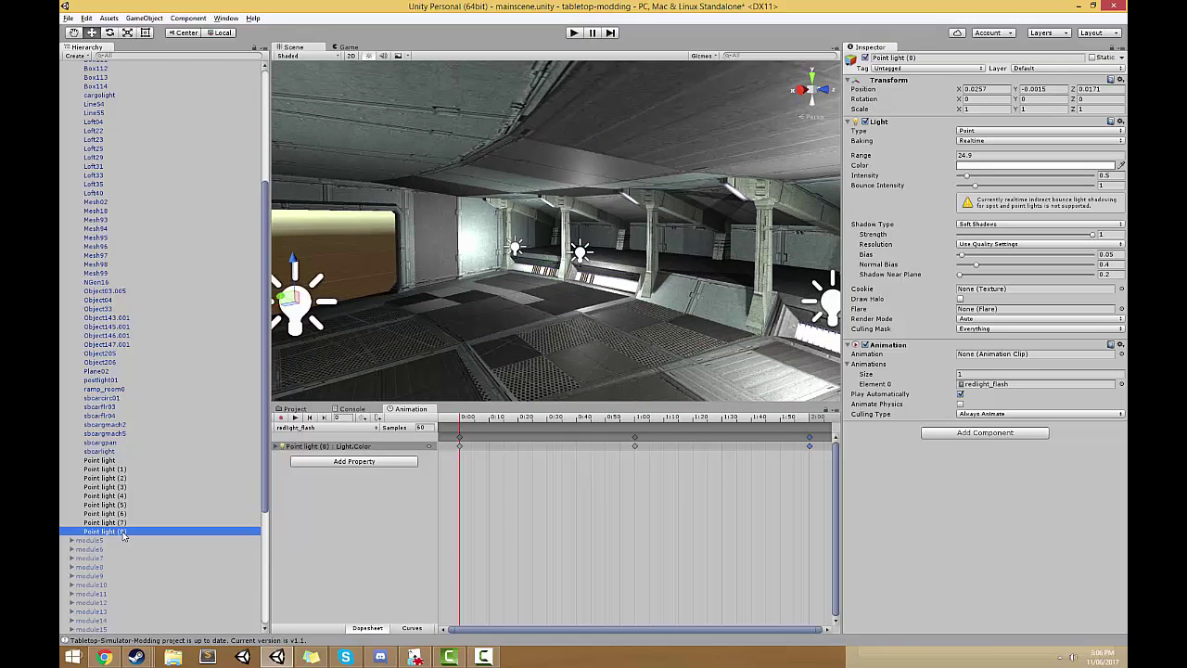
{"action": "left_click", "coordinate": [114, 461]}
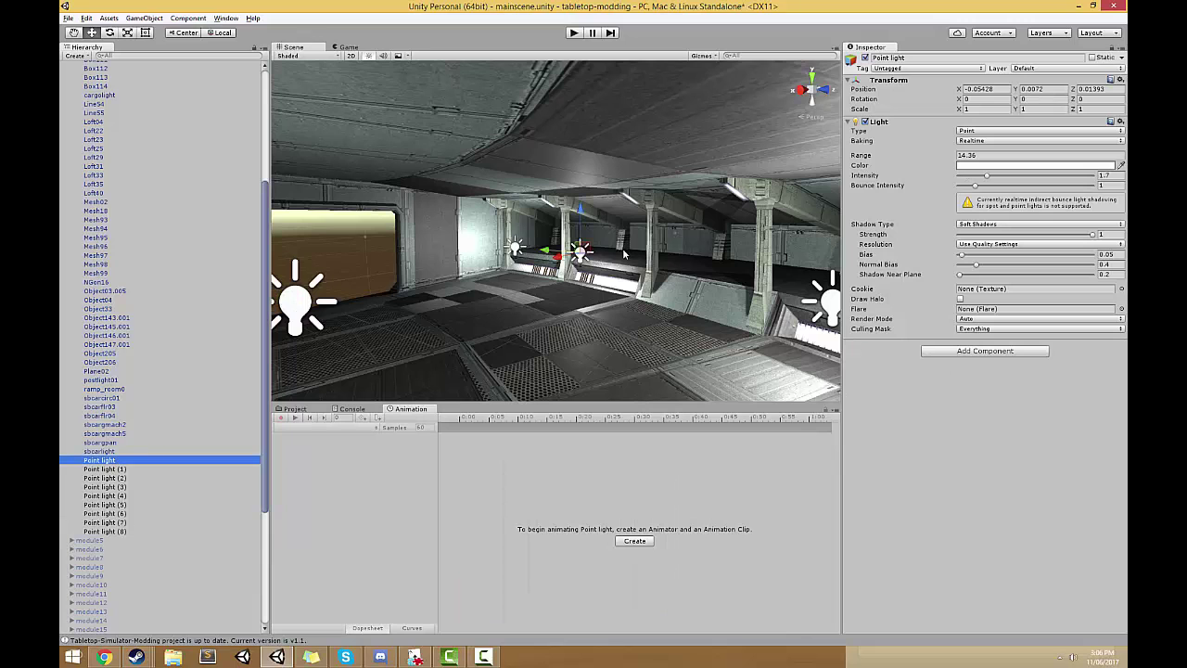
{"action": "right_click_drag", "start_coordinate": [624, 252], "coordinate": [686, 278], "text": "alt"}
{"action": "left_click", "coordinate": [937, 351]}
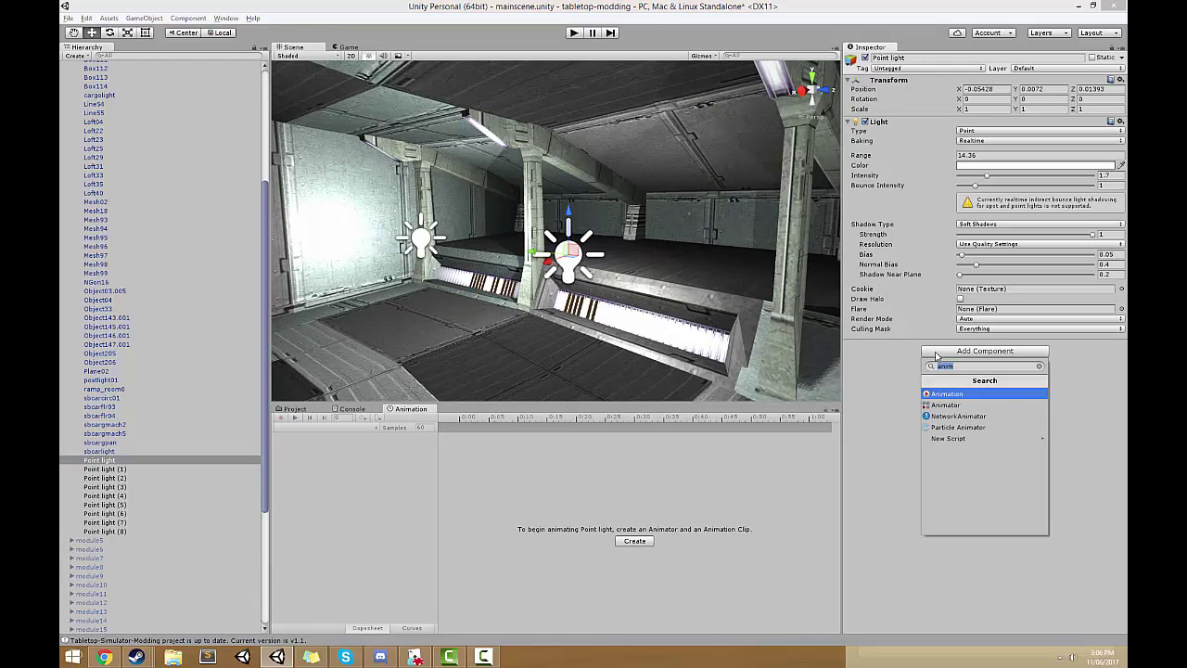
{"action": "left_click", "coordinate": [947, 394]}
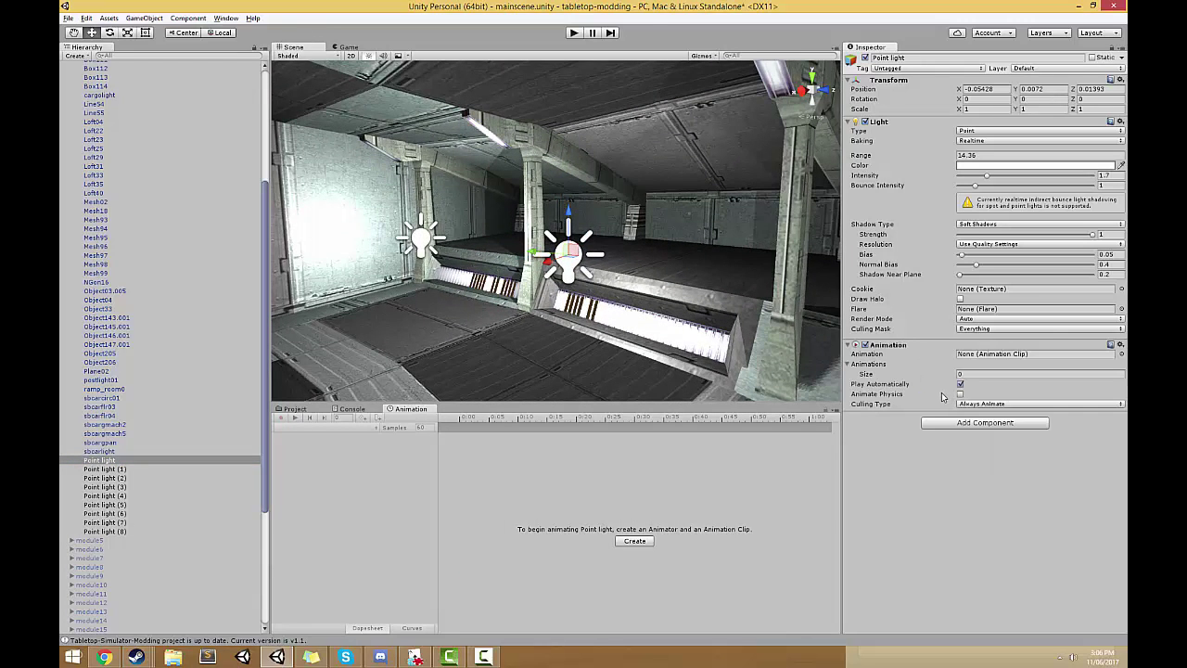
{"action": "left_click", "coordinate": [970, 374]}
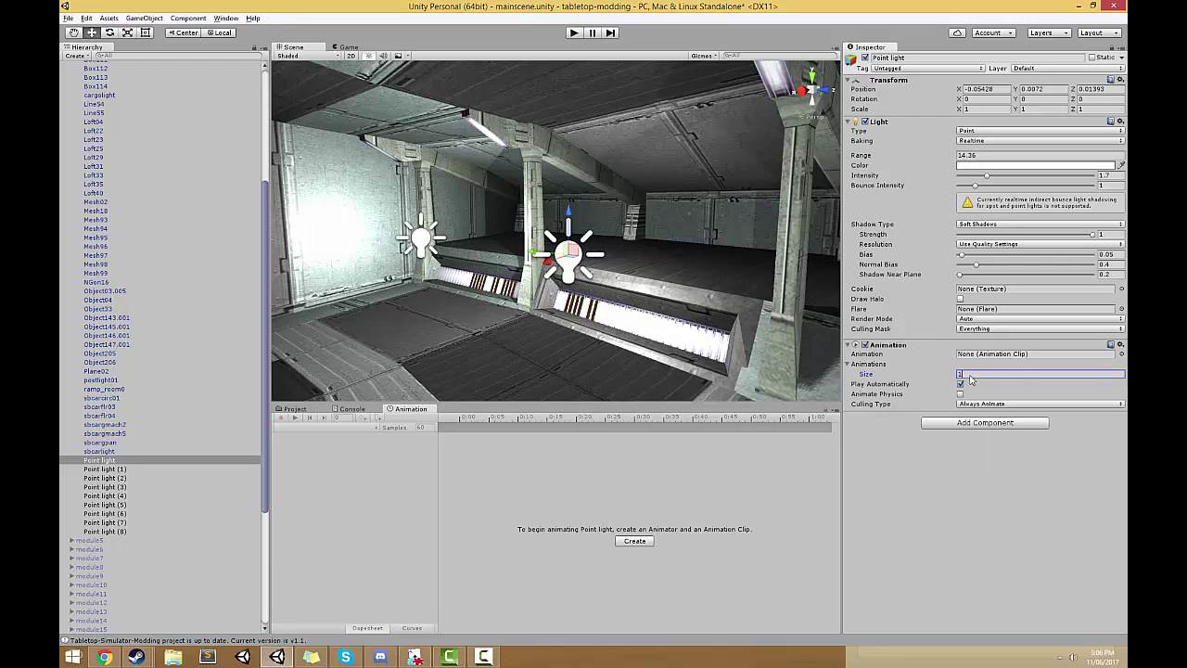
{"action": "key", "text": "Return"}
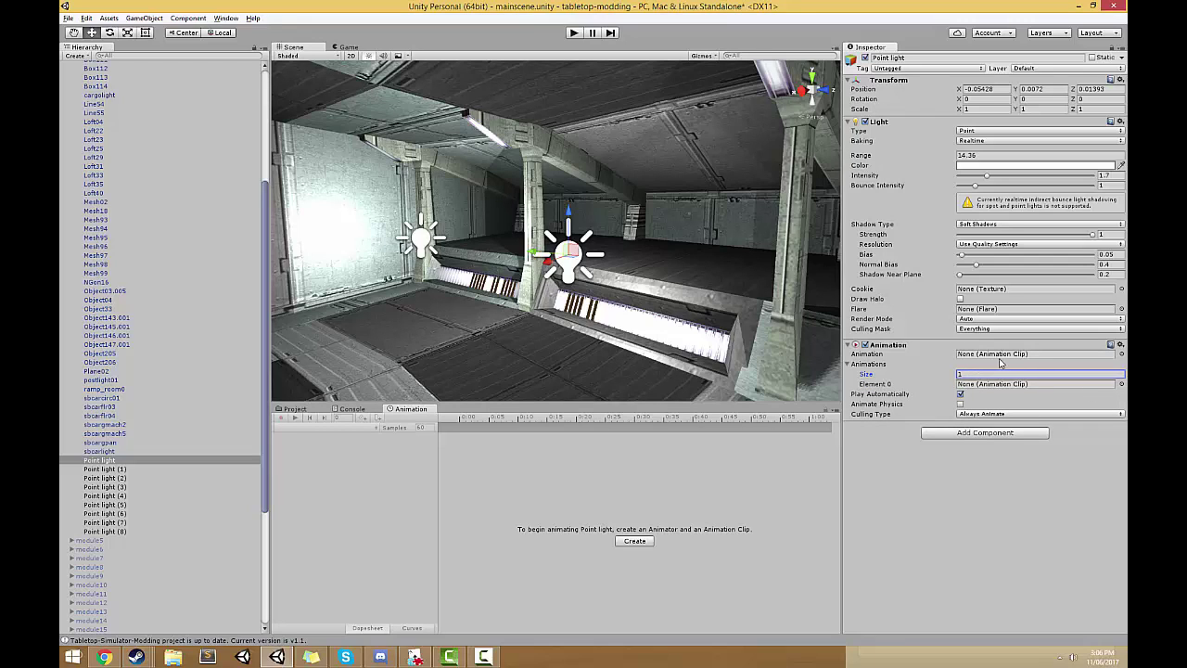
Find the redlight_flash clip by searching for "red" and assign it to Element 0 of the Point light's Animation component
{"action": "left_click", "coordinate": [983, 354]}
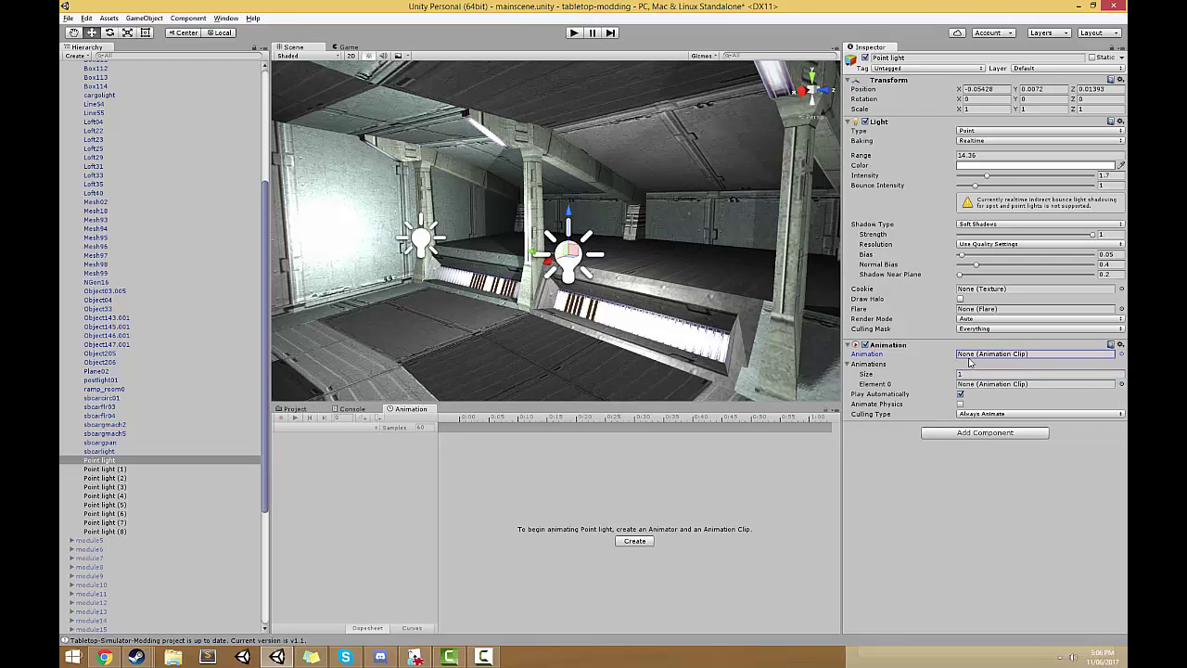
{"action": "left_click", "coordinate": [997, 384]}
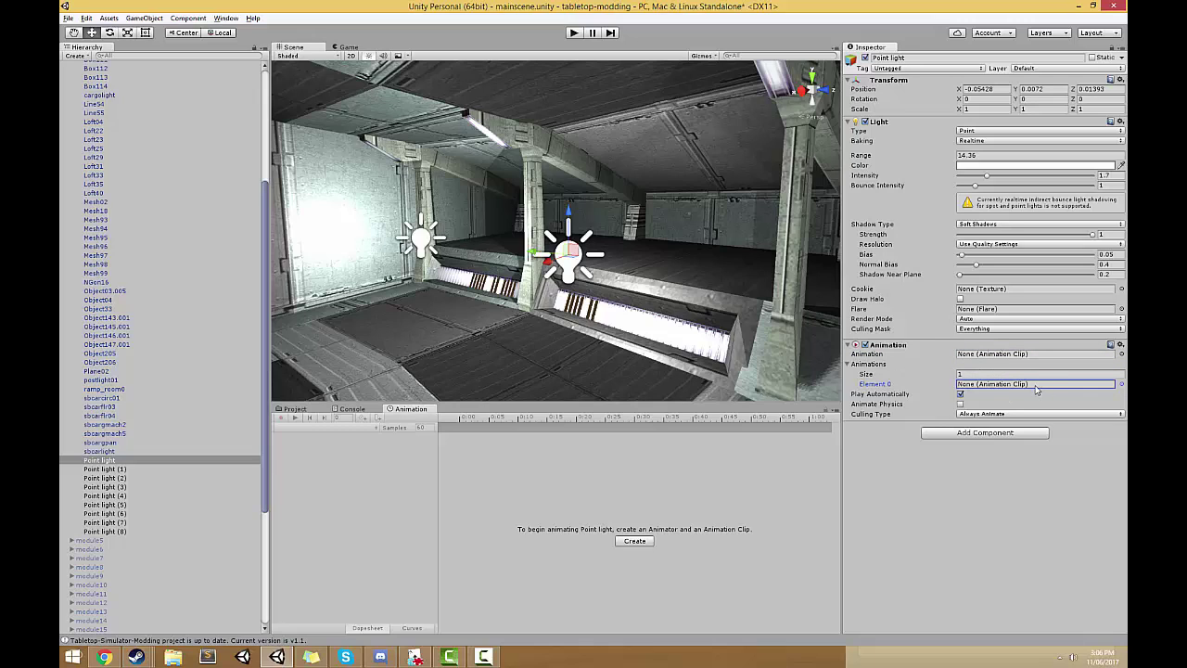
{"action": "left_click", "coordinate": [1122, 384]}
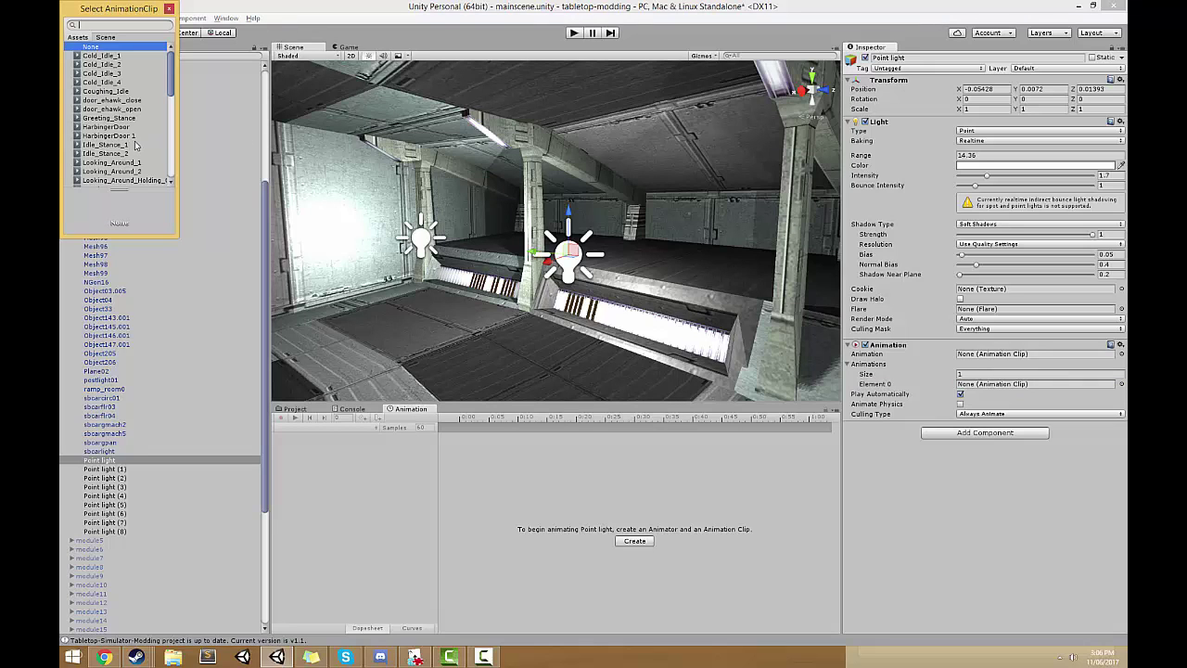
{"action": "scroll", "coordinate": [136, 146], "scroll_direction": "down", "scroll_amount": 10}
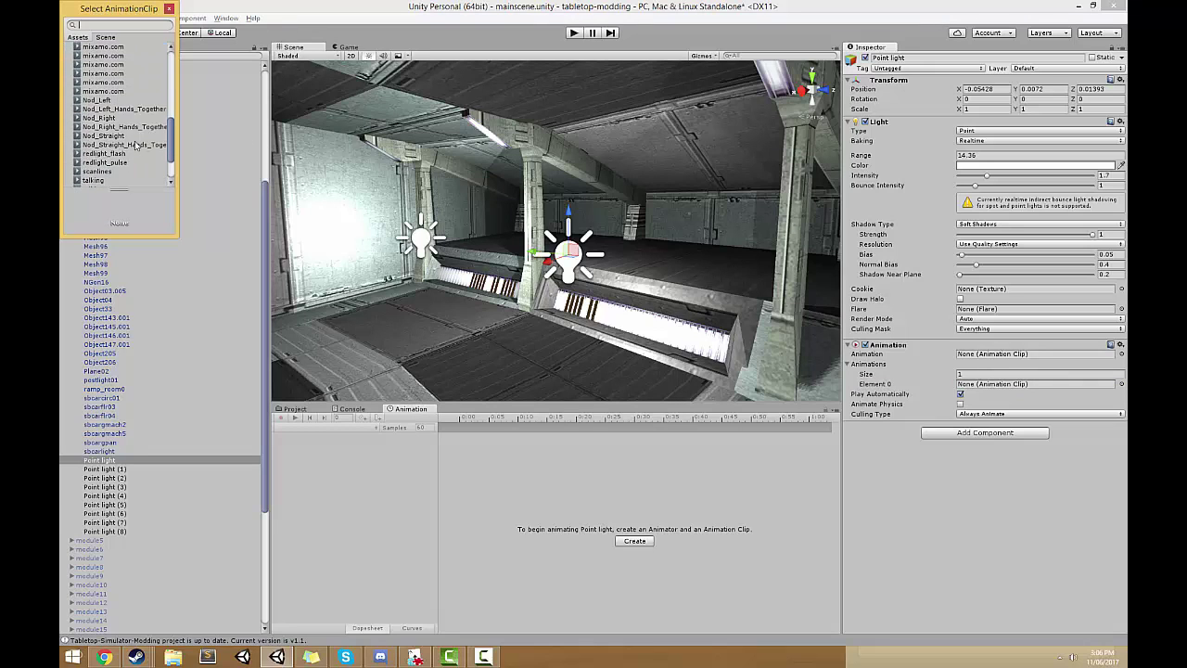
{"action": "scroll", "coordinate": [136, 145], "scroll_direction": "down", "scroll_amount": 3}
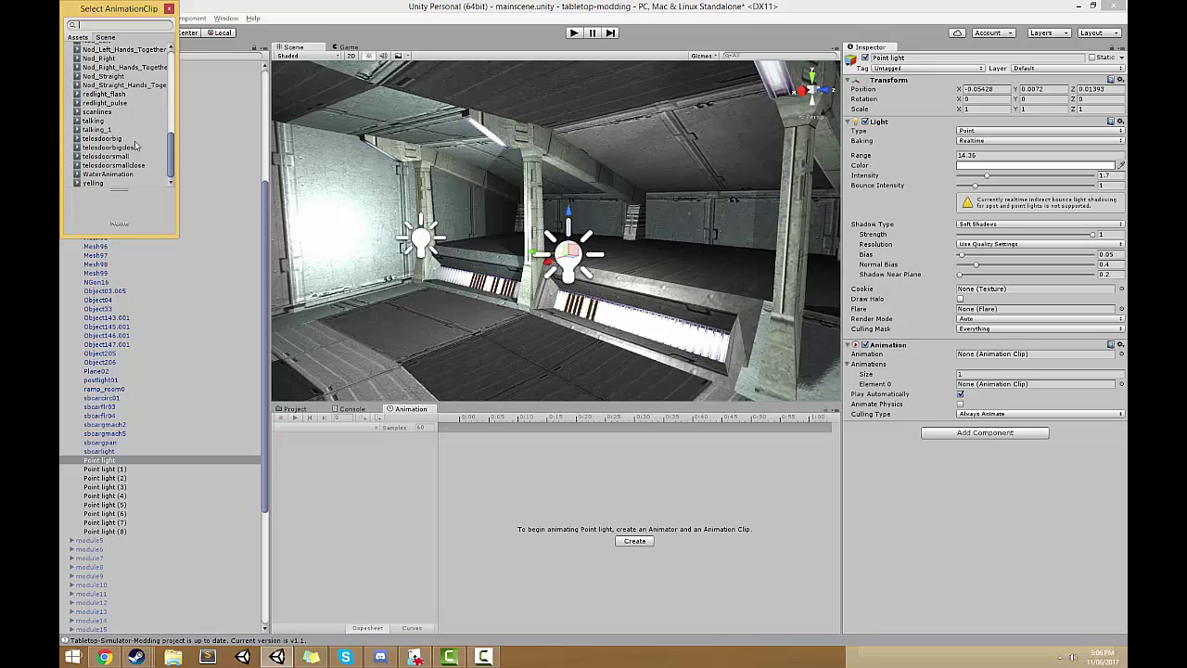
{"action": "scroll", "coordinate": [135, 141], "scroll_direction": "up", "scroll_amount": 12}
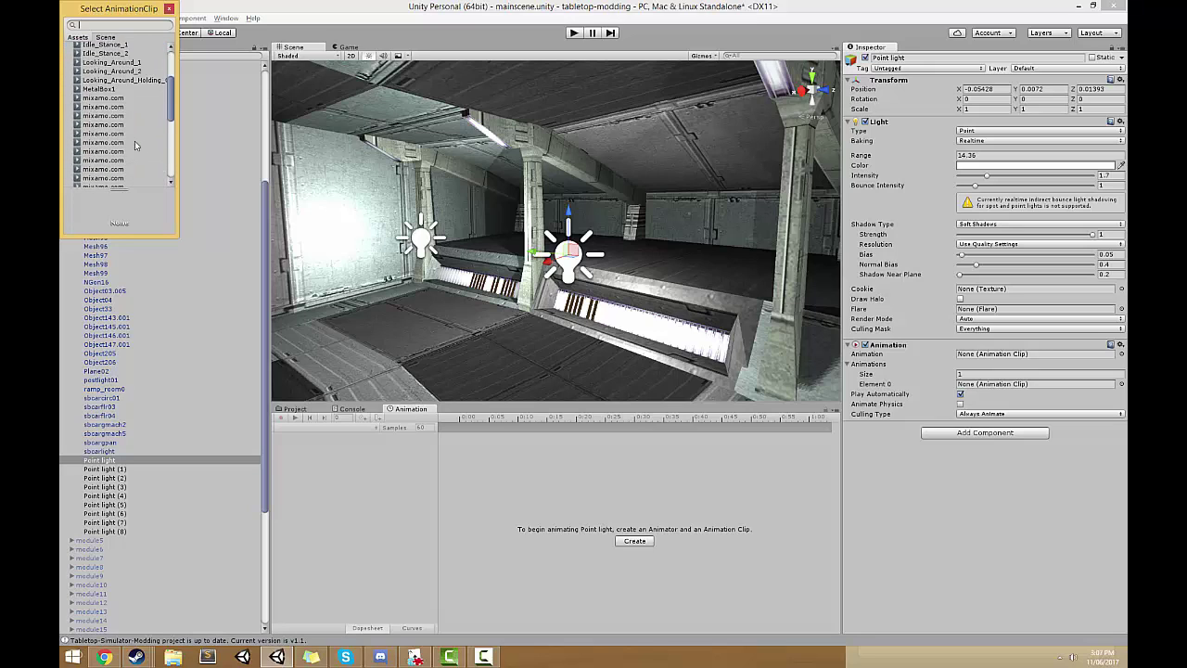
{"action": "type", "text": "red"}
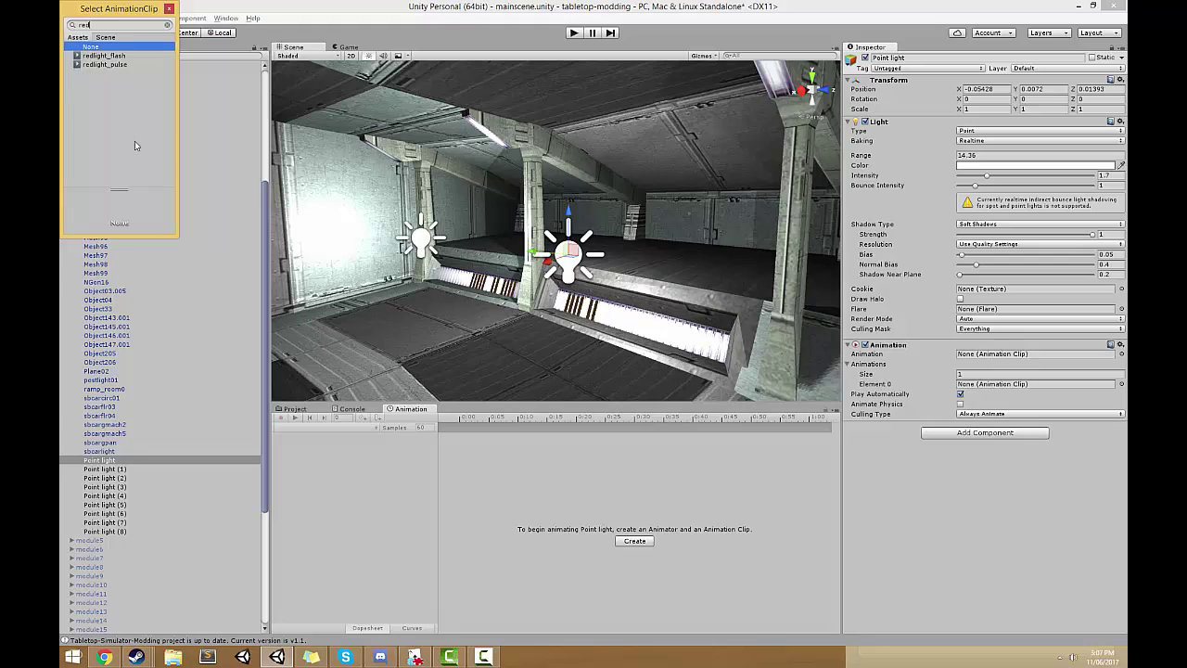
{"action": "left_click", "coordinate": [127, 57]}
{"action": "double_click", "coordinate": [127, 58]}
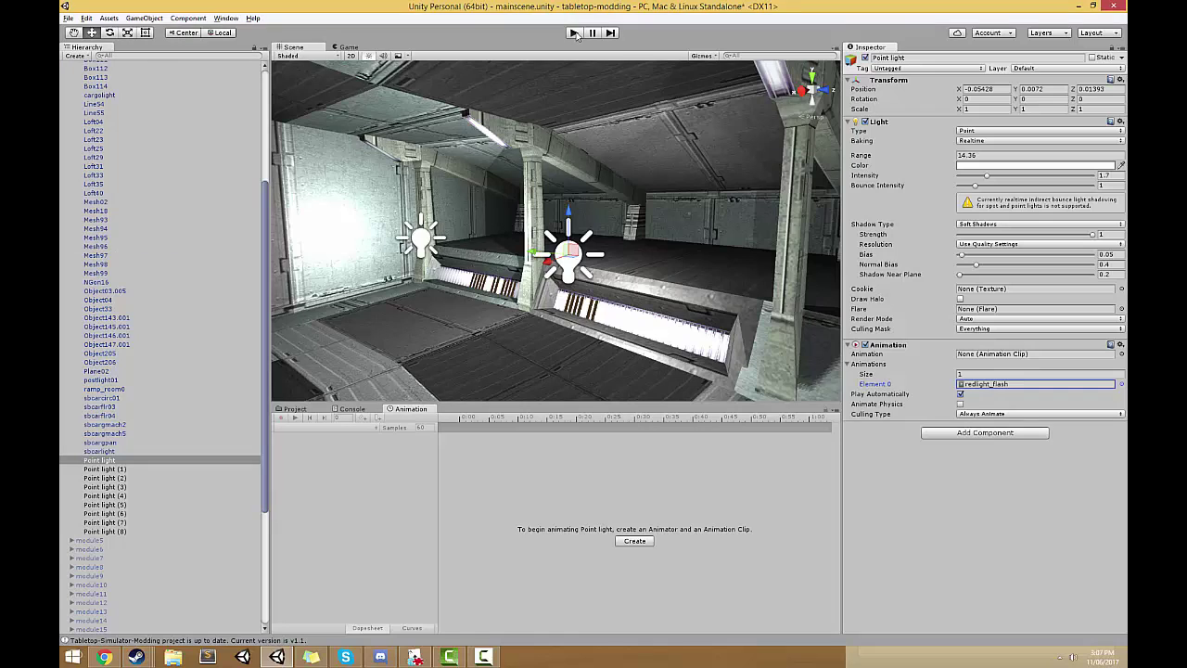
Move the Point light along its X axis to about -0.0472, away from the wall lamps
{"action": "right_click_drag", "start_coordinate": [649, 185], "coordinate": [734, 237]}
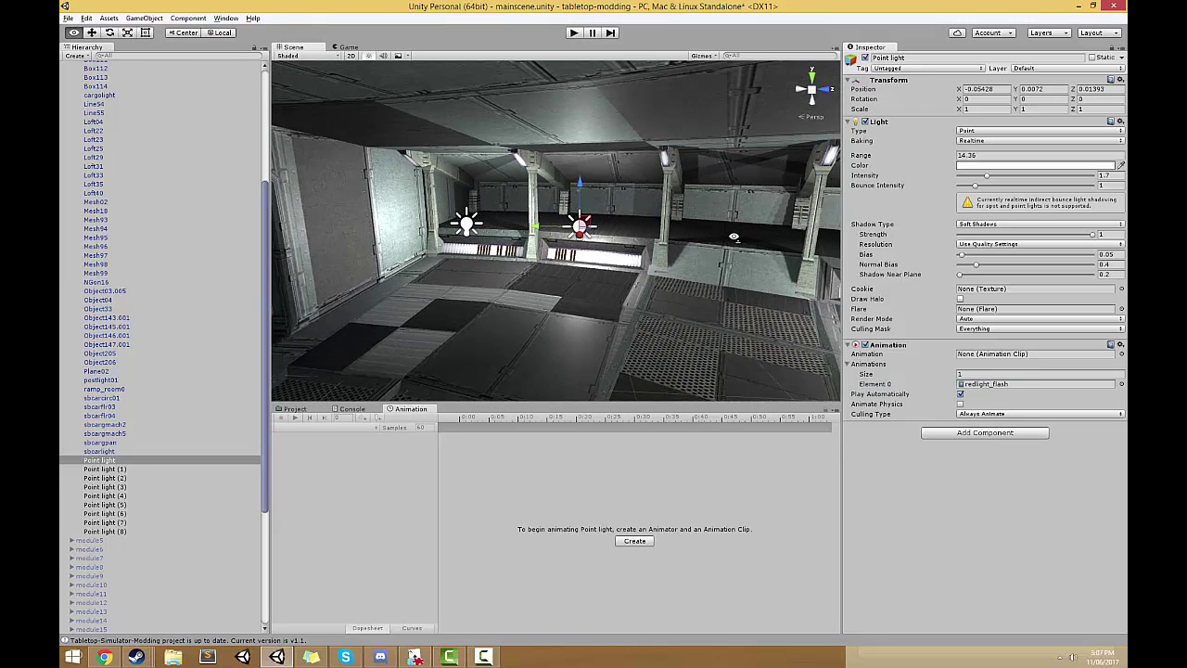
{"action": "left_click", "coordinate": [118, 461]}
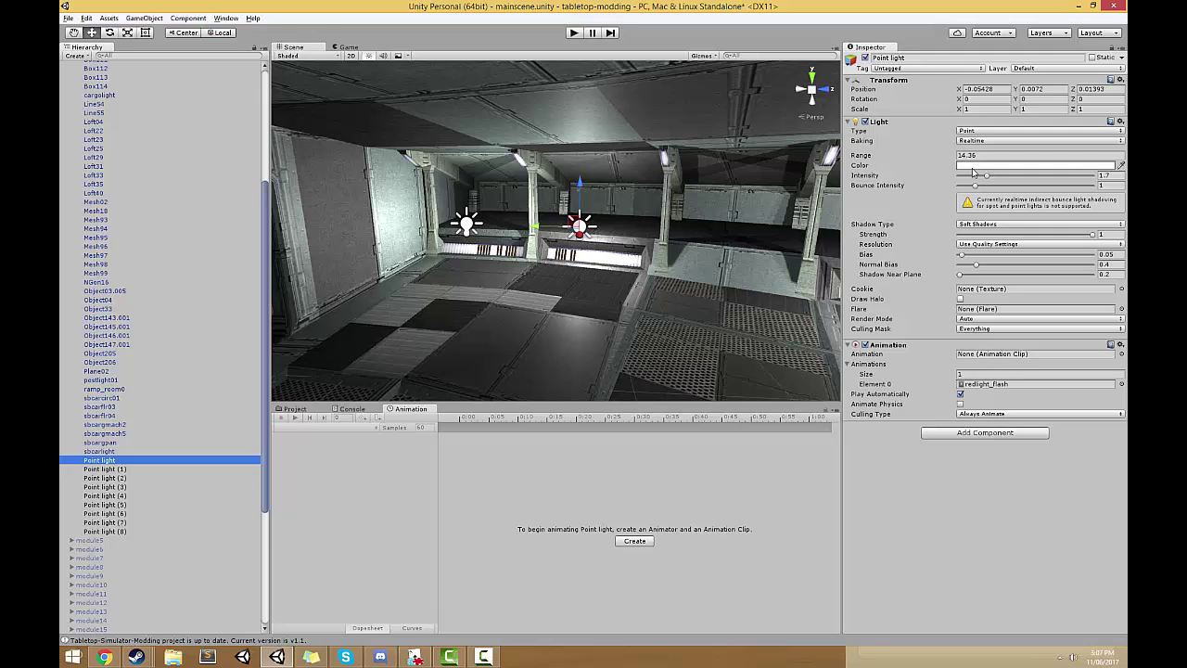
{"action": "right_click_drag", "start_coordinate": [654, 220], "coordinate": [538, 200]}
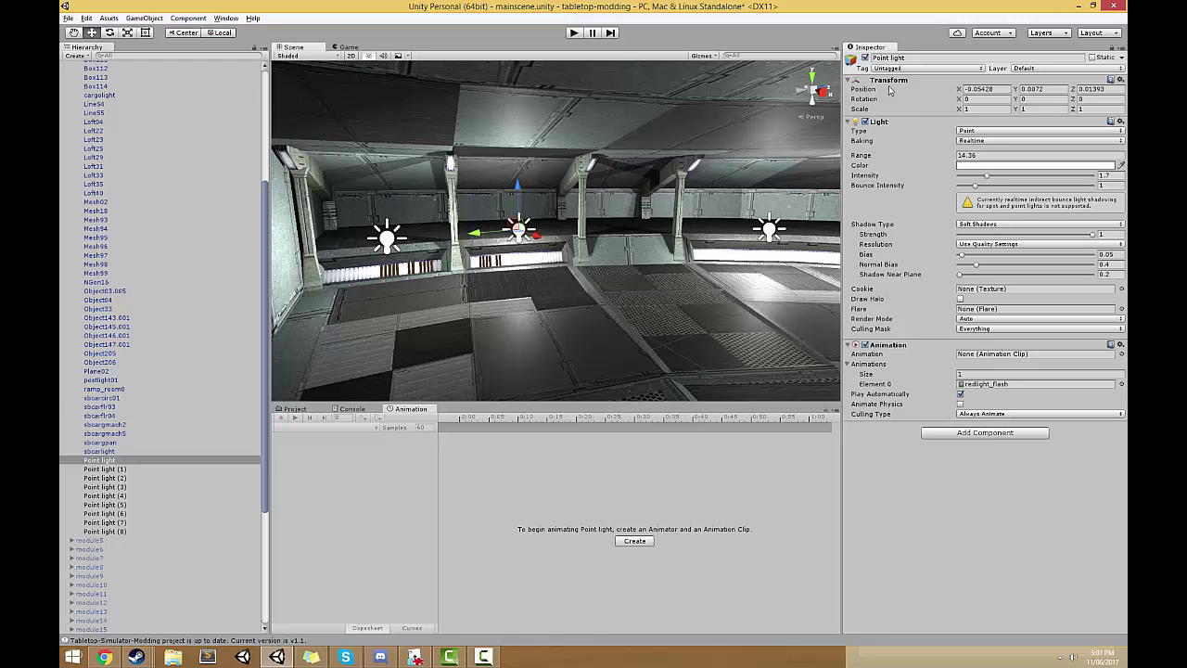
{"action": "right_click_drag", "start_coordinate": [606, 297], "coordinate": [614, 295]}
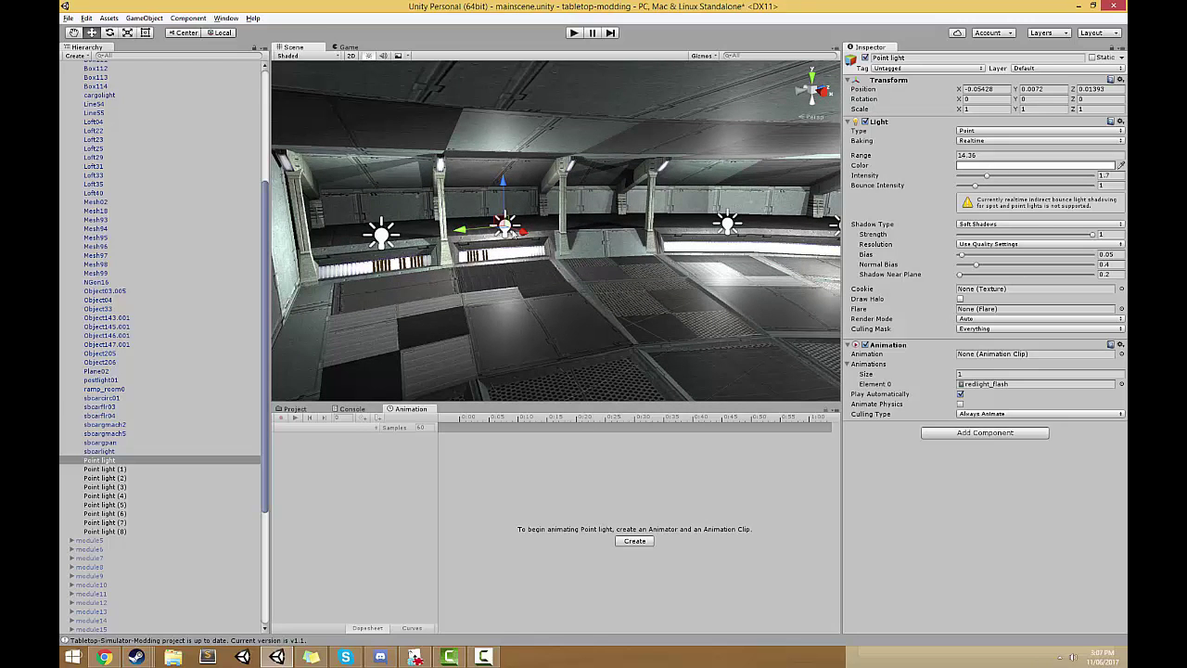
{"action": "left_click_drag", "start_coordinate": [520, 231], "coordinate": [520, 267]}
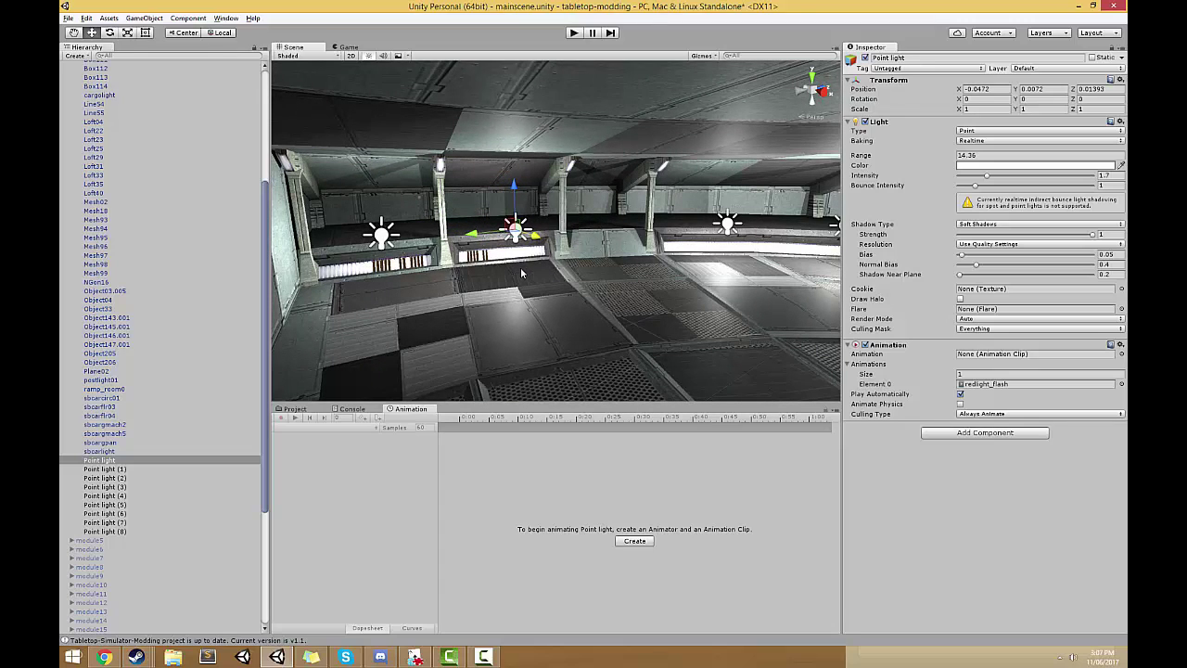
Shift the Point light further along its X axis to about -0.051
{"action": "right_click_drag", "start_coordinate": [519, 267], "coordinate": [499, 290]}
{"action": "key", "text": "a"}
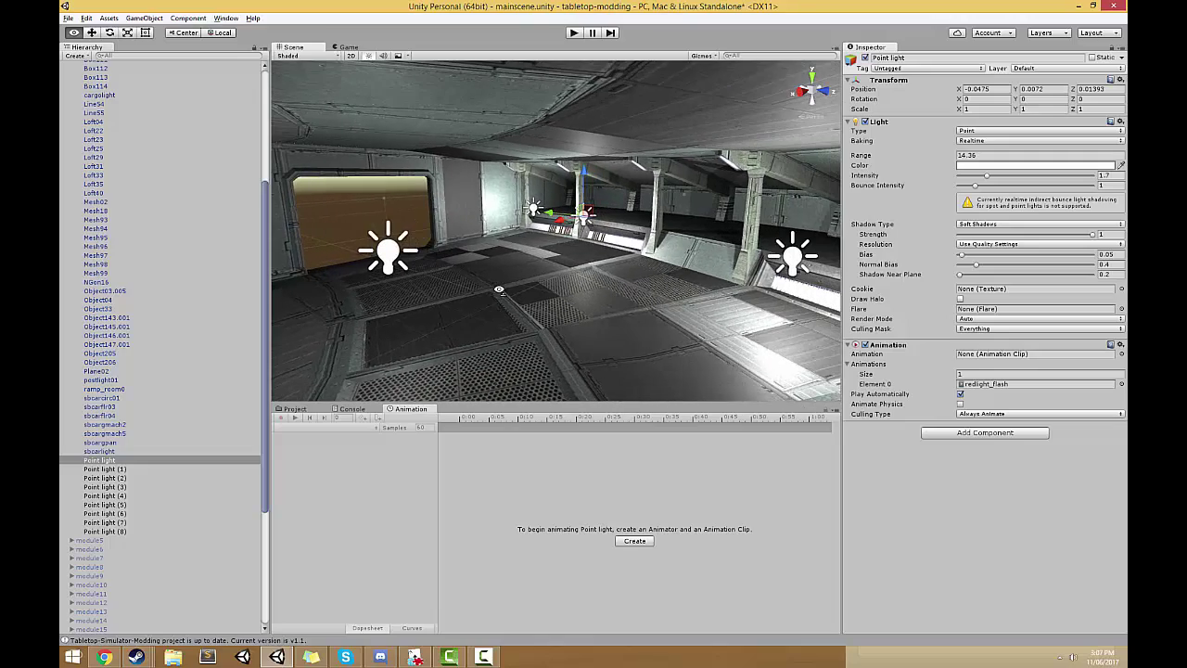
{"action": "left_click_drag", "start_coordinate": [569, 226], "coordinate": [565, 227]}
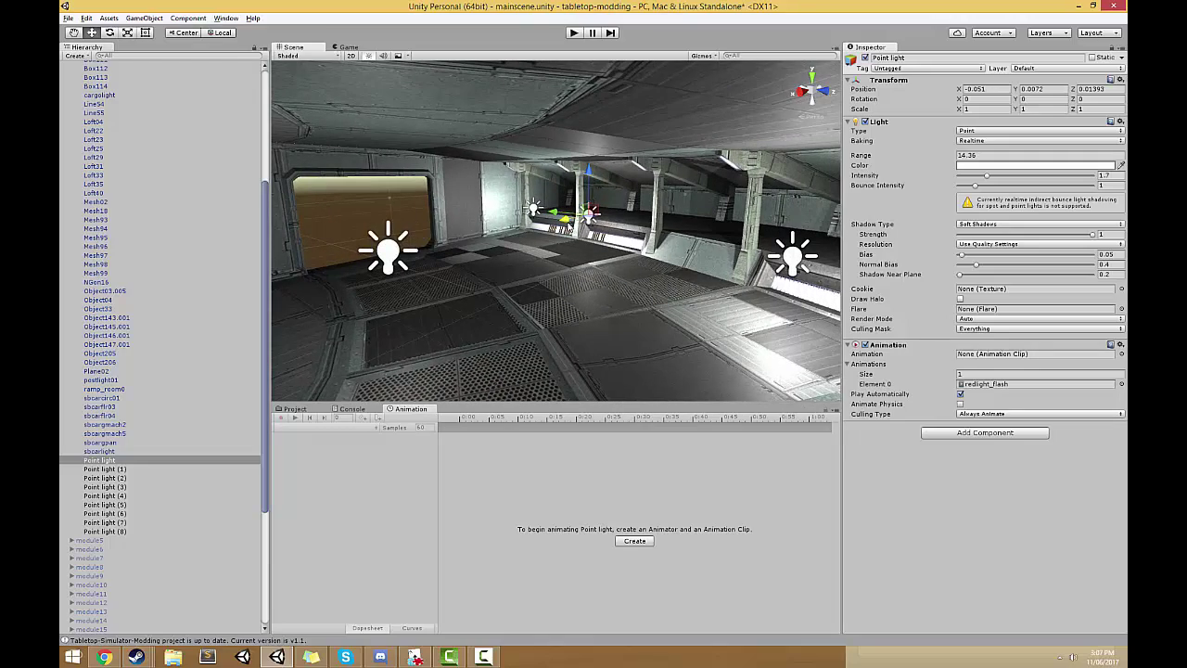
{"action": "right_click_drag", "start_coordinate": [565, 227], "coordinate": [509, 280]}
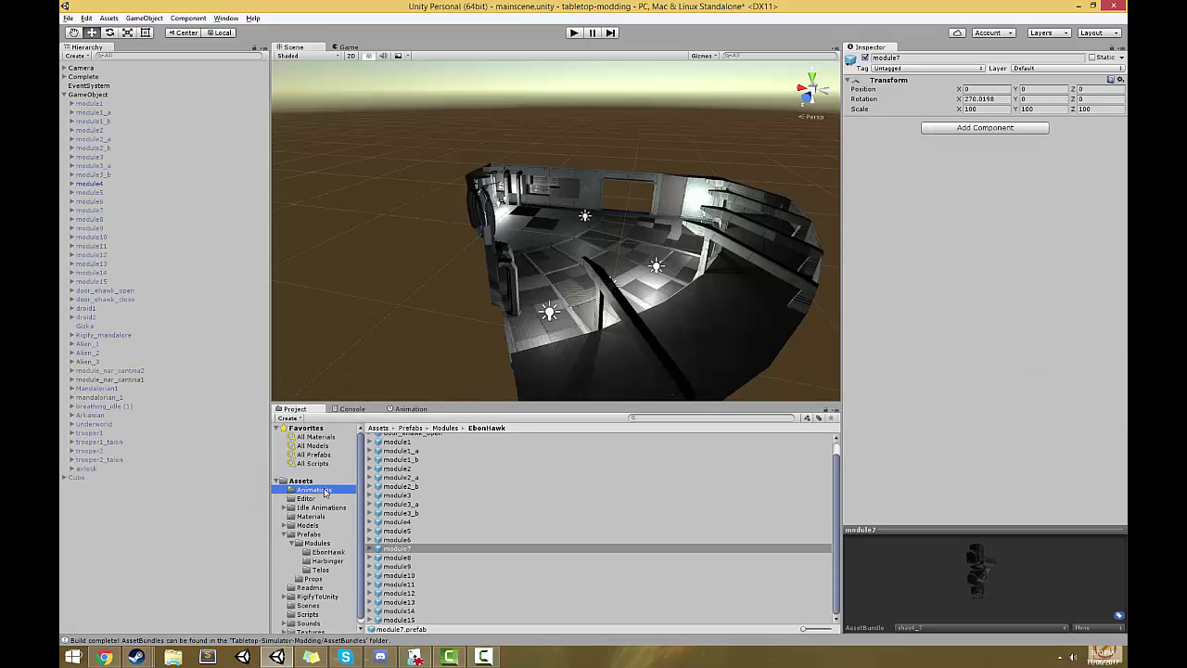
Set the Wrap Mode of the redlight_flash clip in the Animations folder to Loop, save, and build the AssetBundles
{"action": "left_click", "coordinate": [324, 491]}
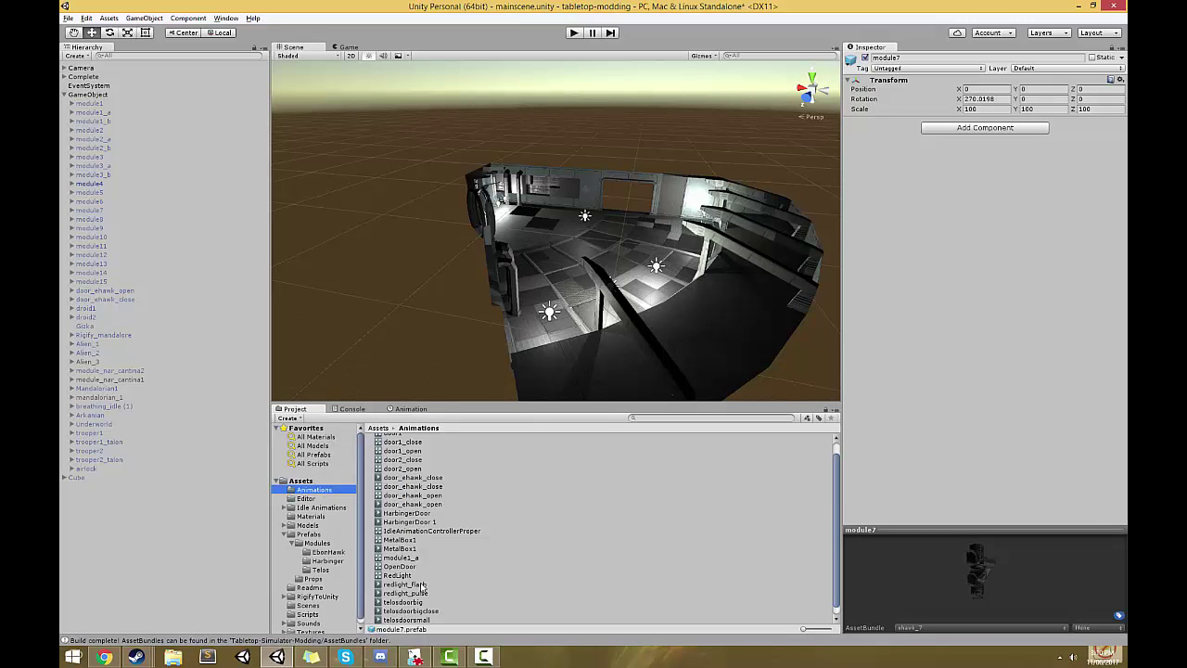
{"action": "left_click", "coordinate": [413, 584]}
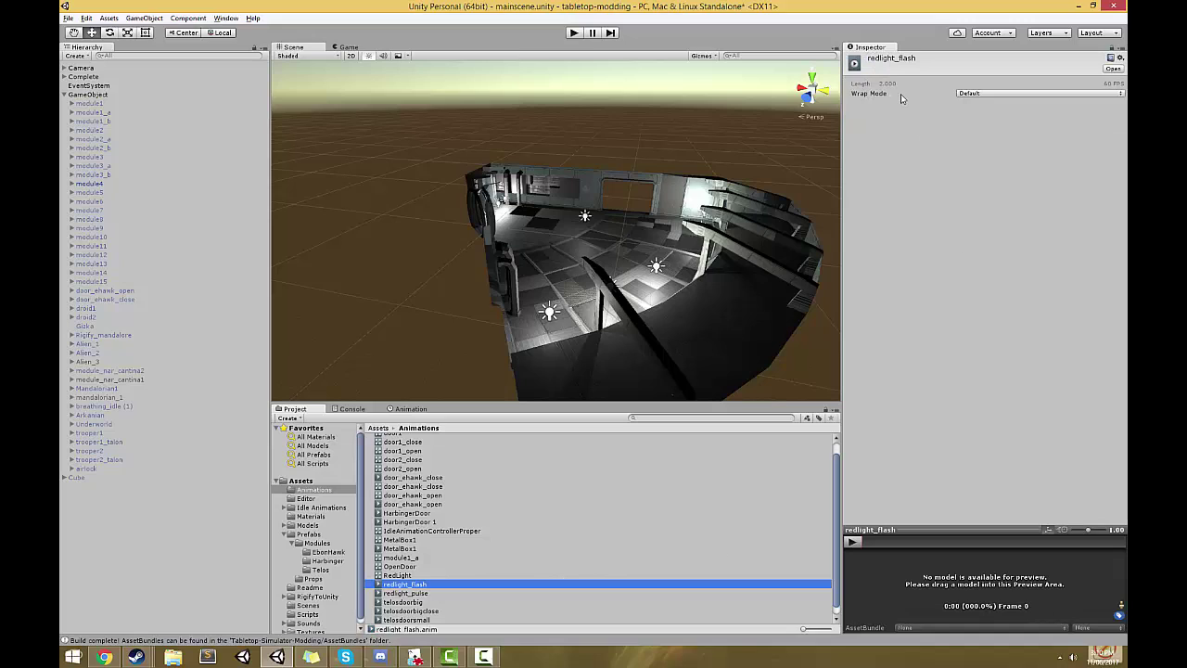
{"action": "left_click", "coordinate": [962, 94]}
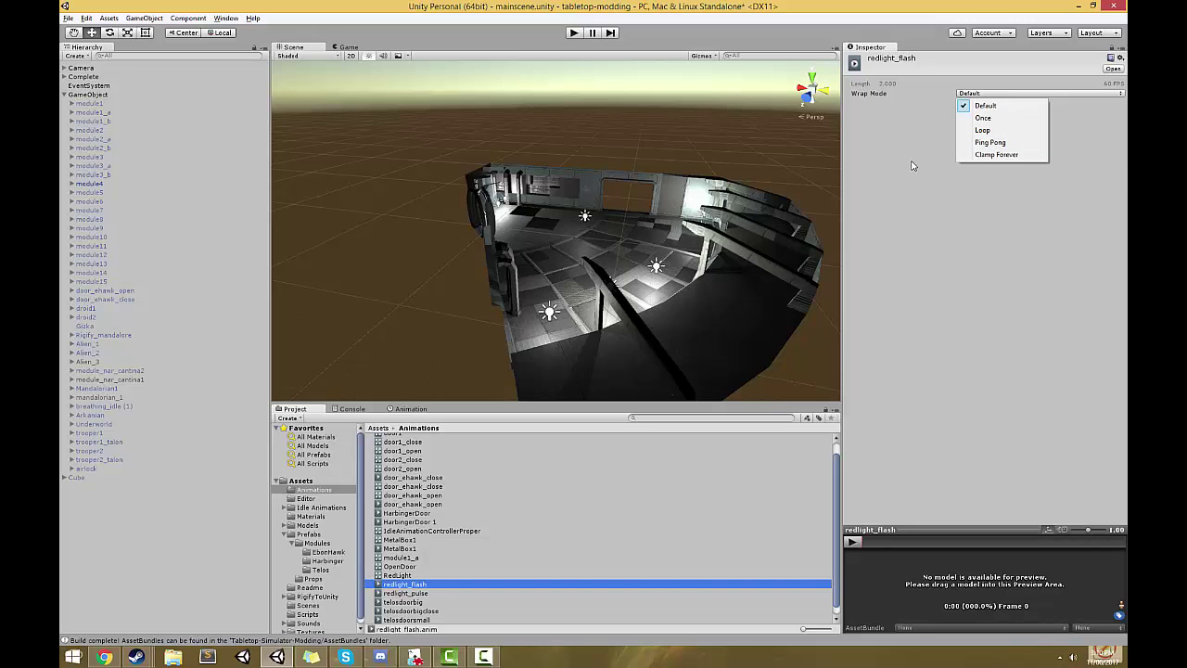
{"action": "left_click", "coordinate": [988, 132]}
{"action": "key", "text": "ctrl+s"}
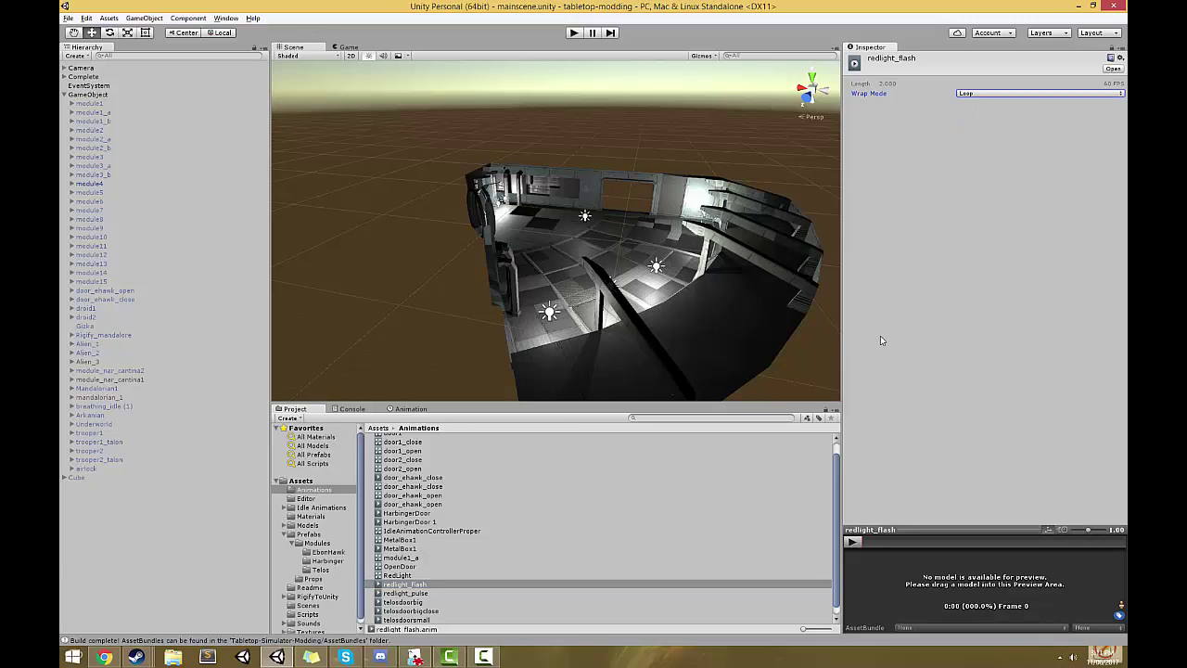
{"action": "right_click", "coordinate": [415, 585]}
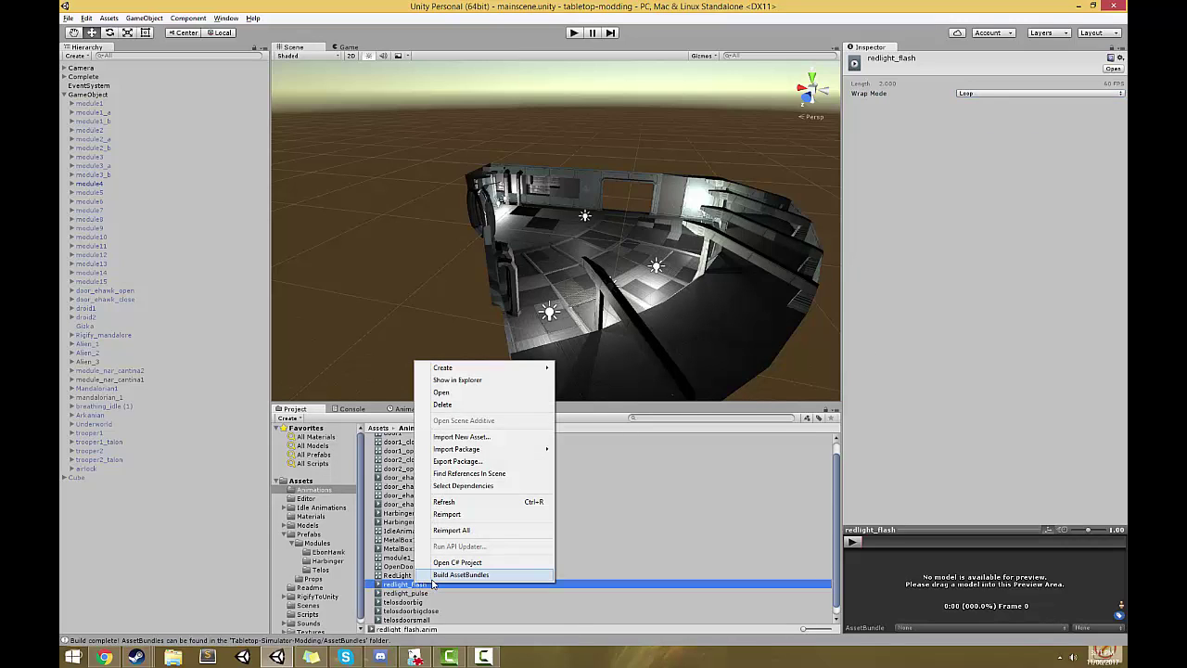
{"action": "left_click", "coordinate": [460, 575]}
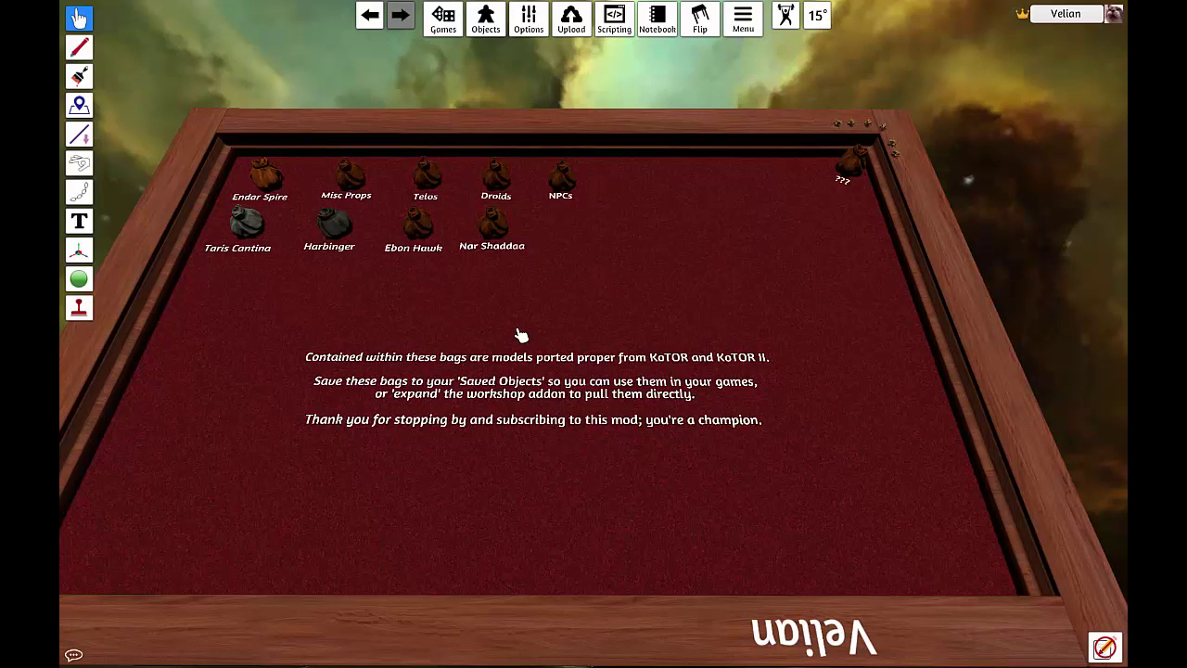
In Tabletop Simulator, place a custom AssetBundle component on the middle of the table
{"action": "mouse_move", "coordinate": [485, 19]}
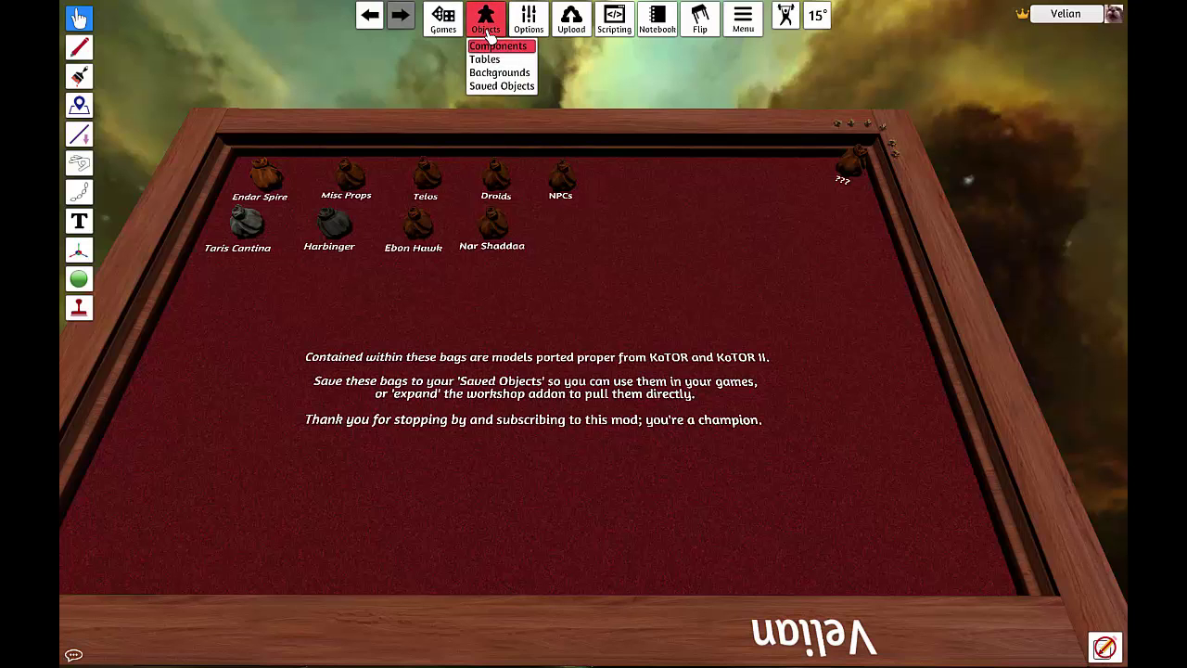
{"action": "left_click", "coordinate": [498, 46]}
{"action": "left_click", "coordinate": [924, 302]}
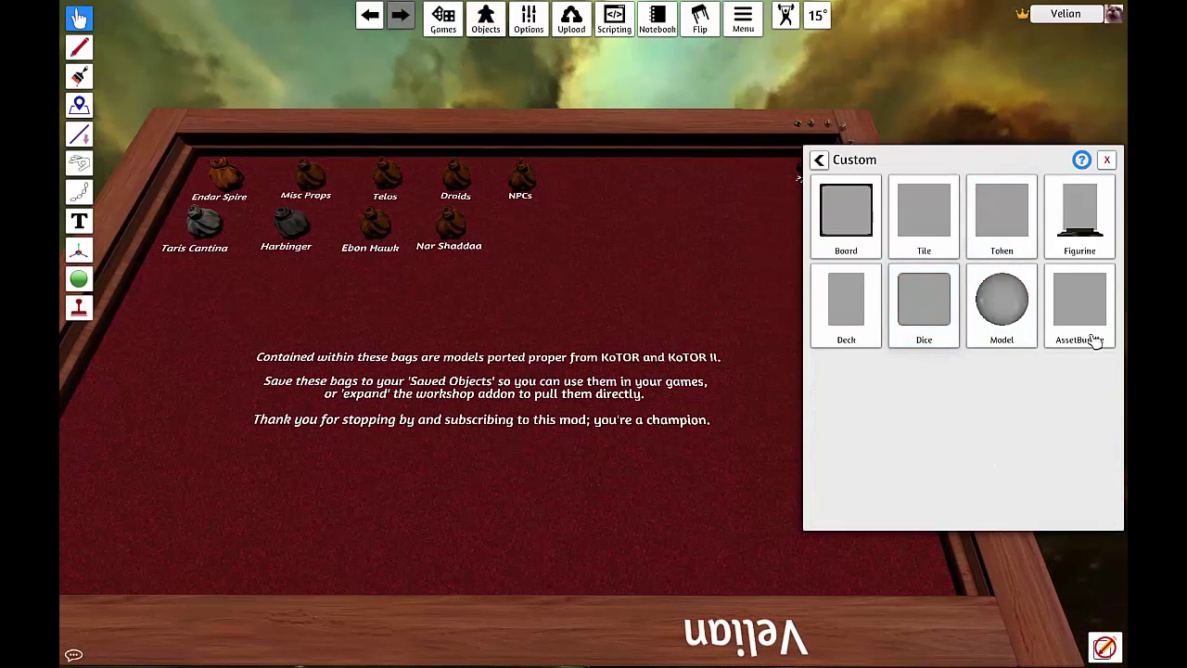
{"action": "left_click_drag", "start_coordinate": [1099, 329], "coordinate": [689, 355]}
{"action": "left_click_drag", "start_coordinate": [668, 369], "coordinate": [649, 352]}
Choose ehawk_4.unity3d from the AssetBundles folder as the AssetBundle file and upload it to the Steam Cloud
{"action": "left_click", "coordinate": [703, 281]}
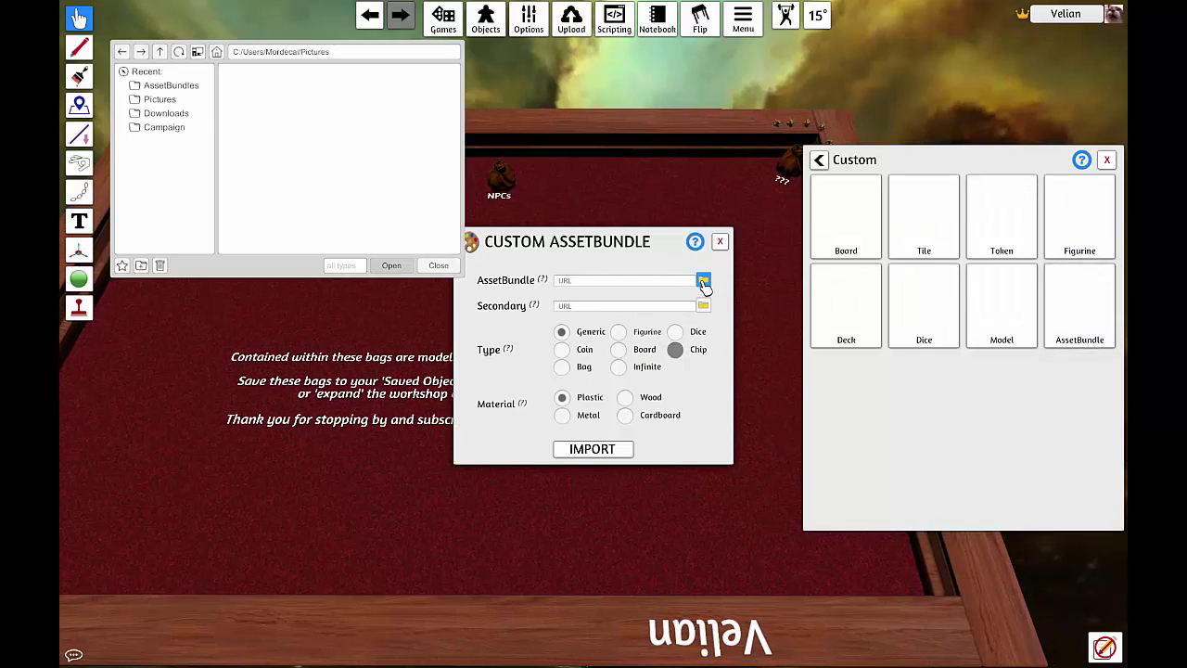
{"action": "left_click", "coordinate": [165, 87]}
{"action": "scroll", "coordinate": [362, 163], "scroll_direction": "down", "scroll_amount": 10}
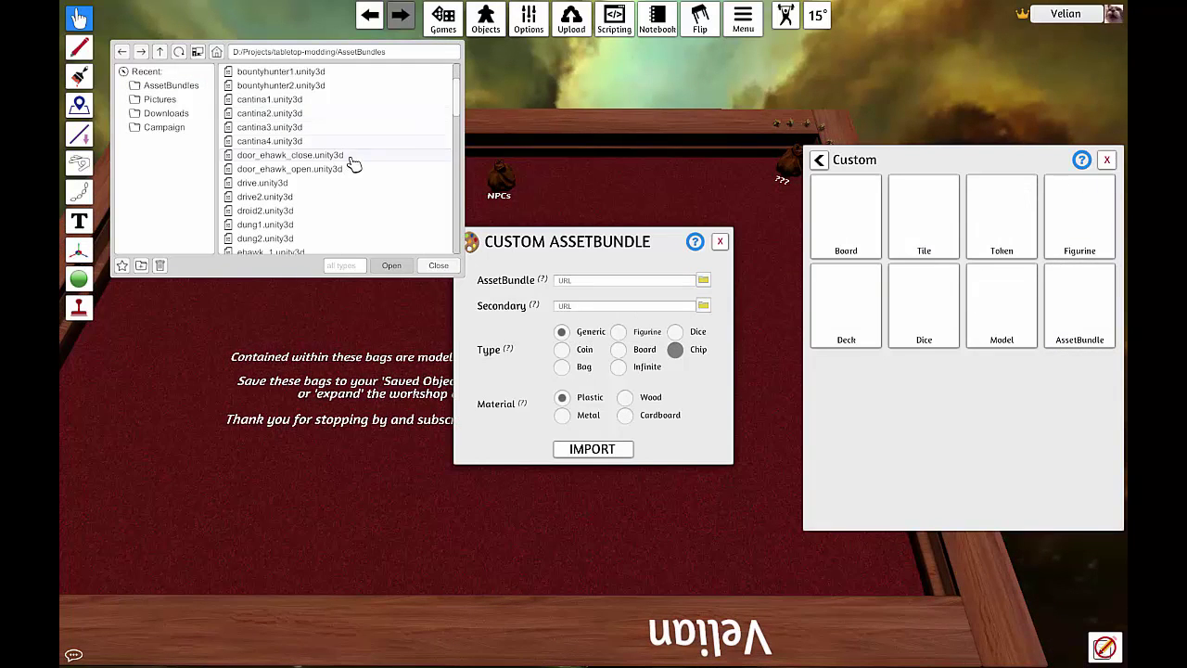
{"action": "scroll", "coordinate": [362, 177], "scroll_direction": "down", "scroll_amount": 1}
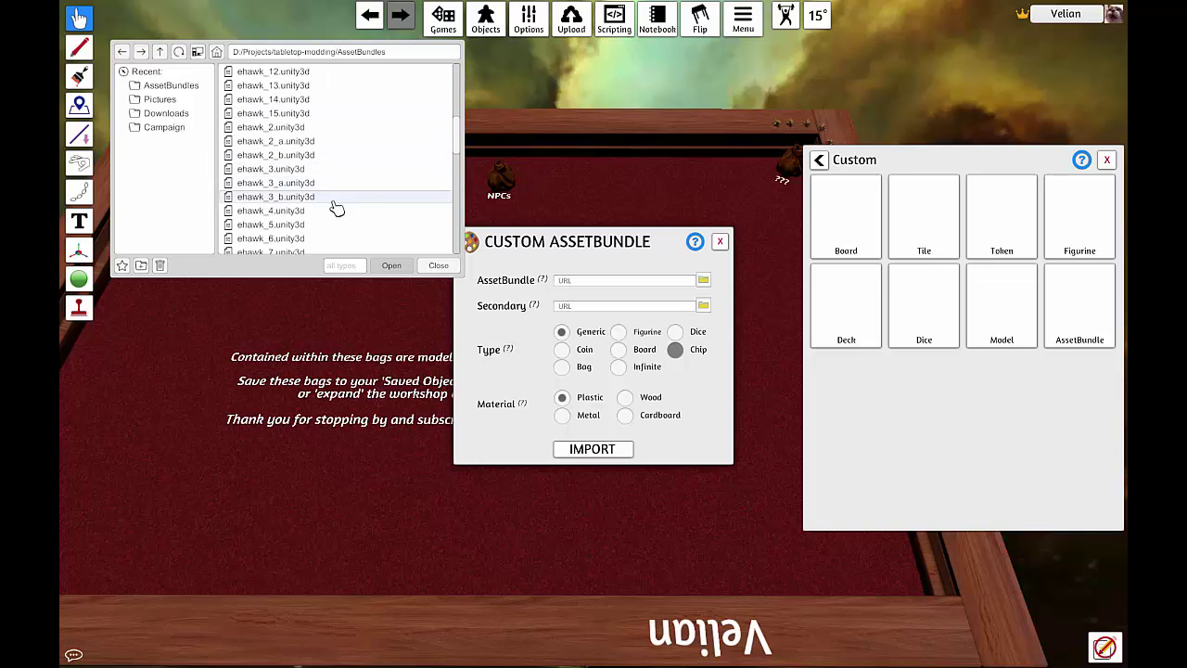
{"action": "left_click", "coordinate": [391, 266]}
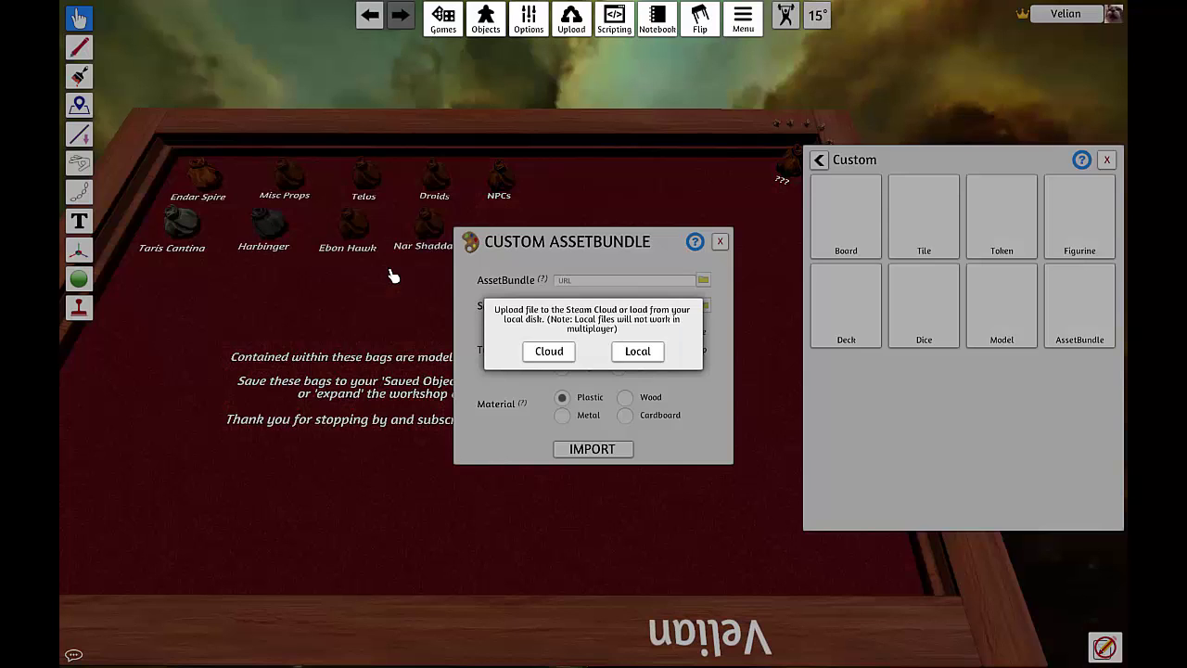
{"action": "left_click", "coordinate": [547, 353]}
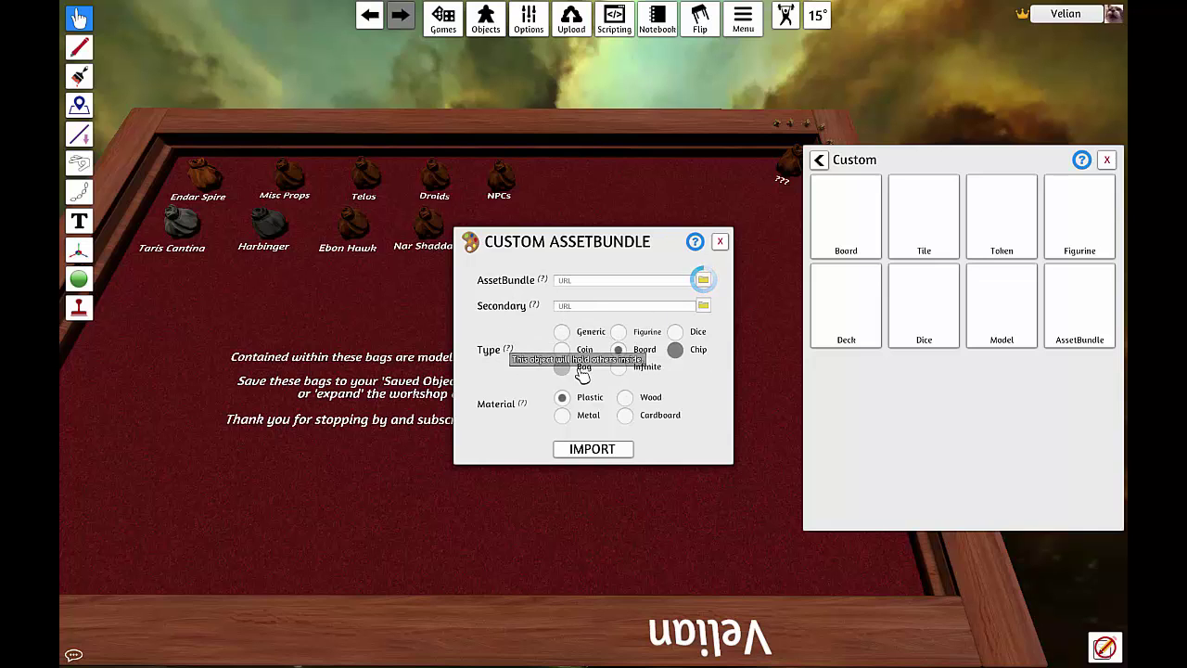
Import the uploaded AssetBundle with type Board and material Cardboard
{"action": "key", "text": "d"}
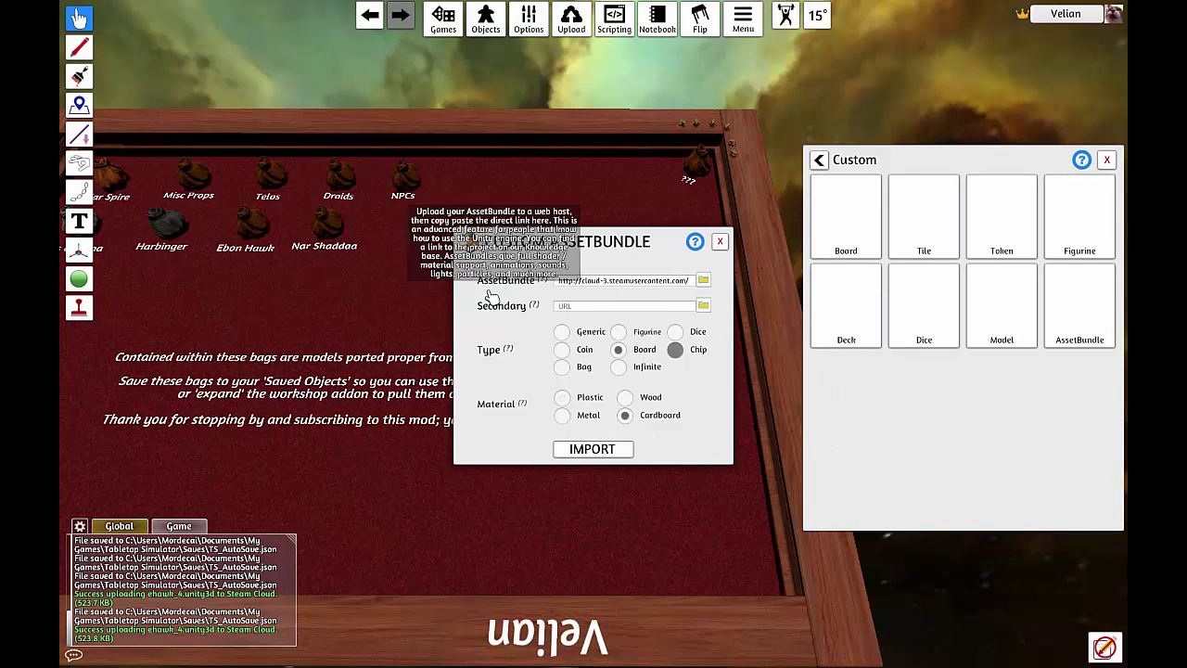
{"action": "mouse_move", "coordinate": [483, 309]}
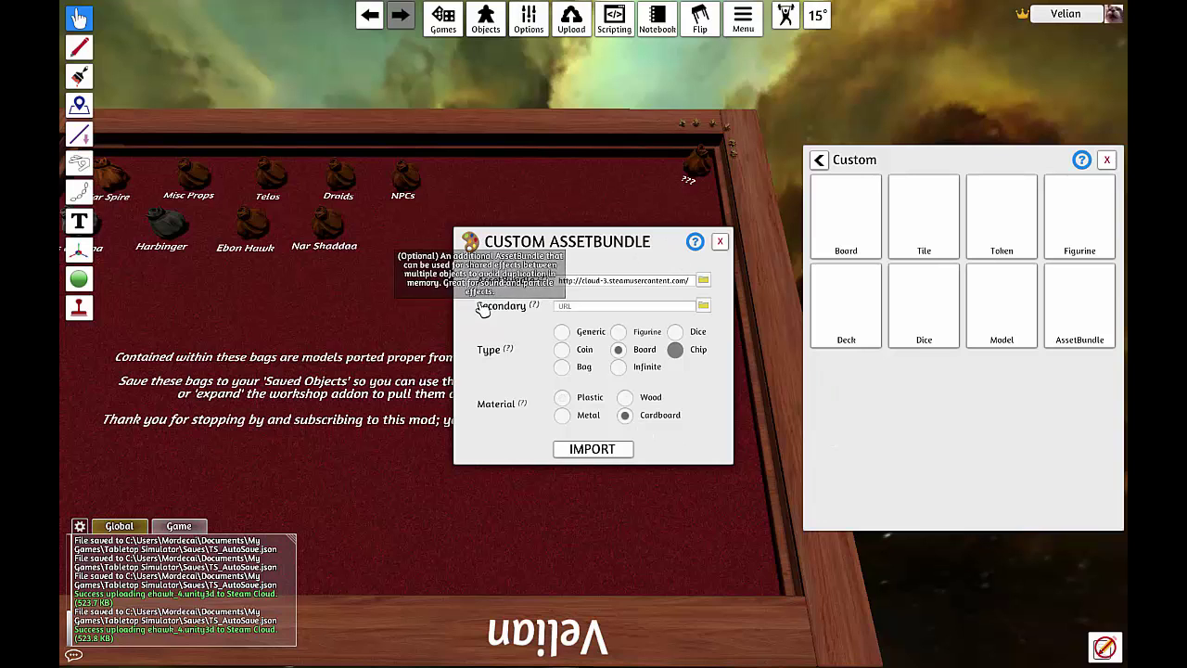
{"action": "left_click", "coordinate": [593, 450]}
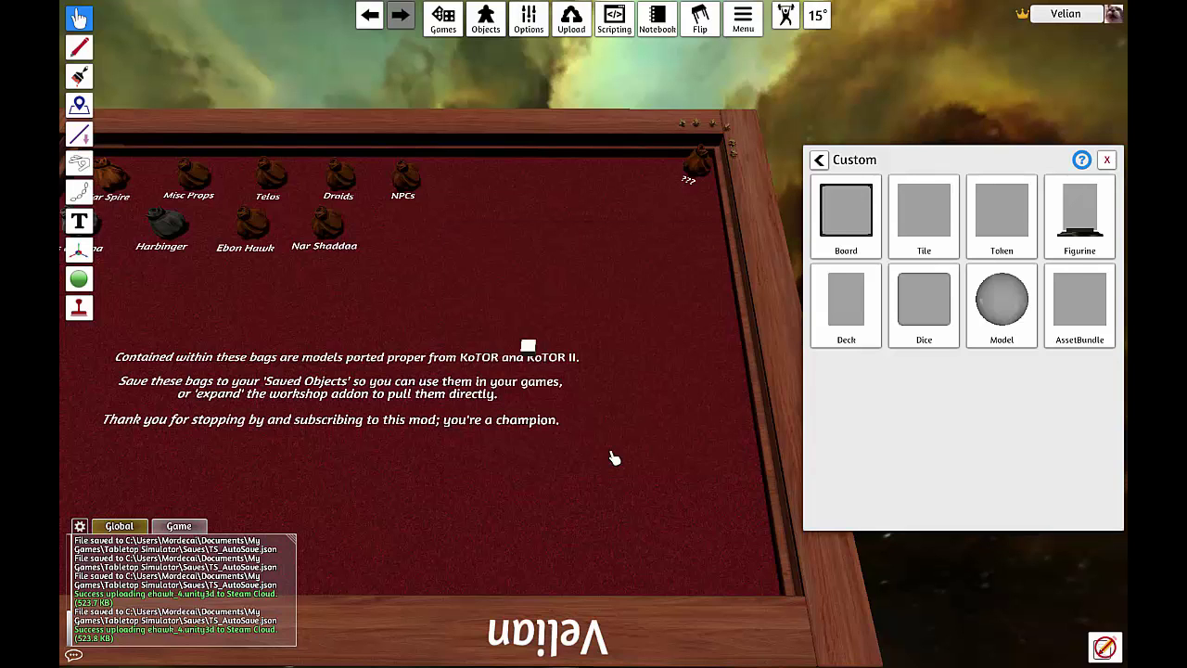
Lower the table's light intensity and ambient intensity to their minimum so that only the tile's own lights shine
{"action": "key", "text": "a"}
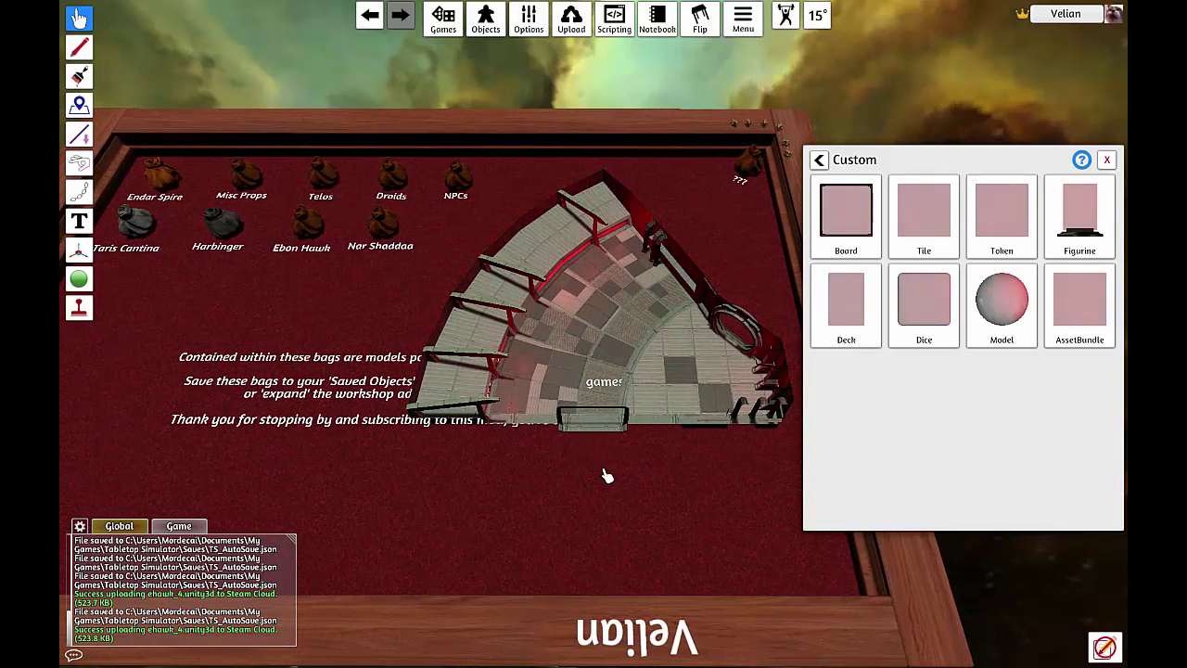
{"action": "scroll", "coordinate": [593, 466], "scroll_direction": "up", "scroll_amount": 5}
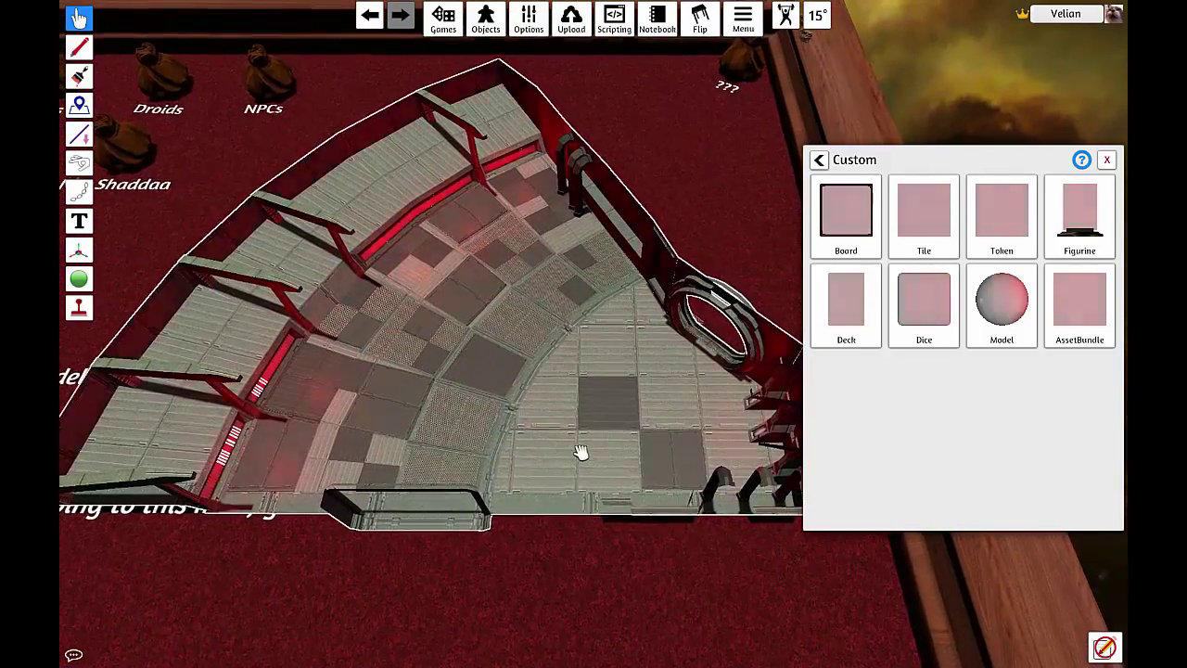
{"action": "scroll", "coordinate": [523, 411], "scroll_direction": "down", "scroll_amount": 3}
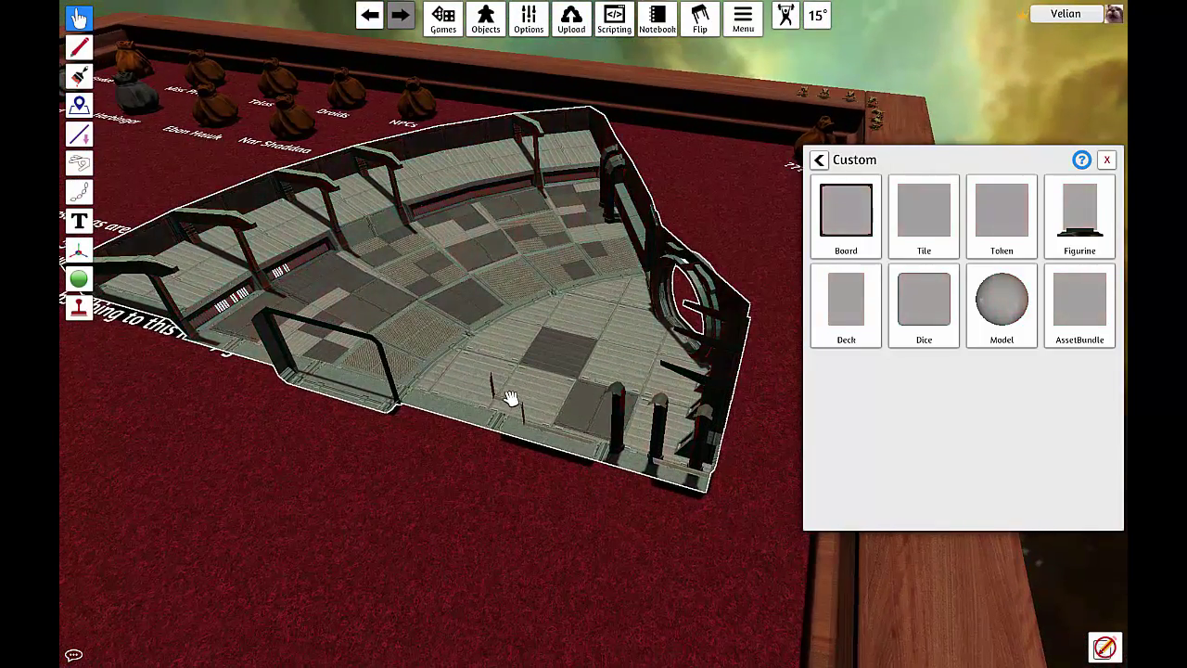
{"action": "scroll", "coordinate": [510, 397], "scroll_direction": "down", "scroll_amount": 5}
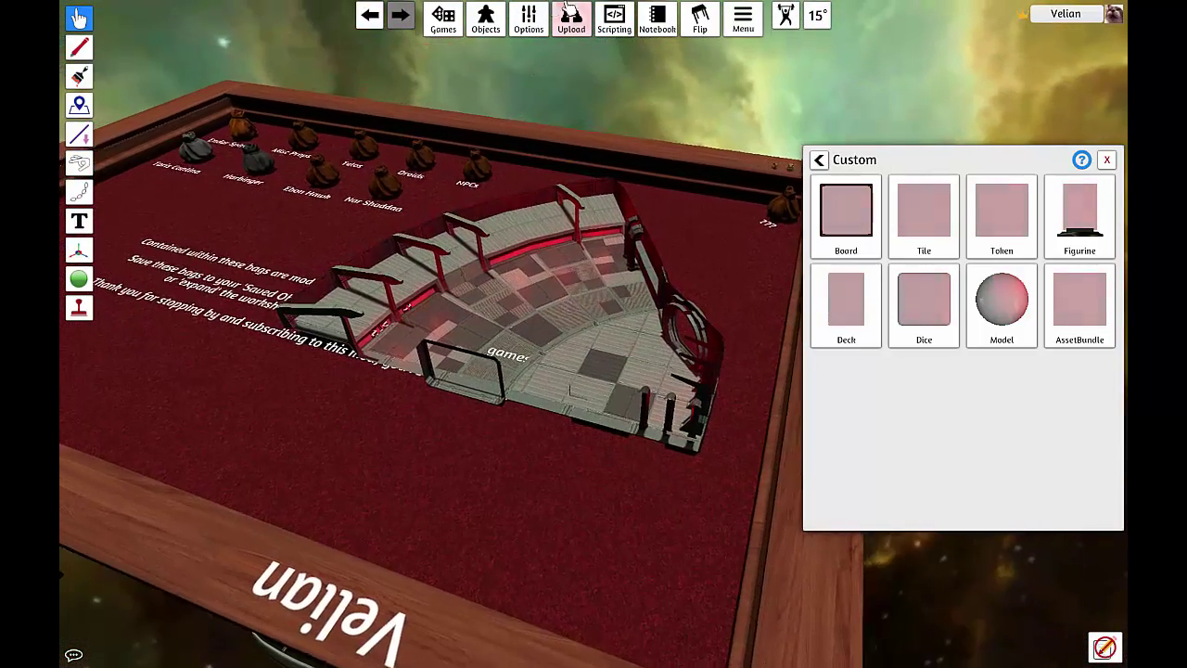
{"action": "left_click", "coordinate": [529, 19]}
{"action": "left_click", "coordinate": [536, 73]}
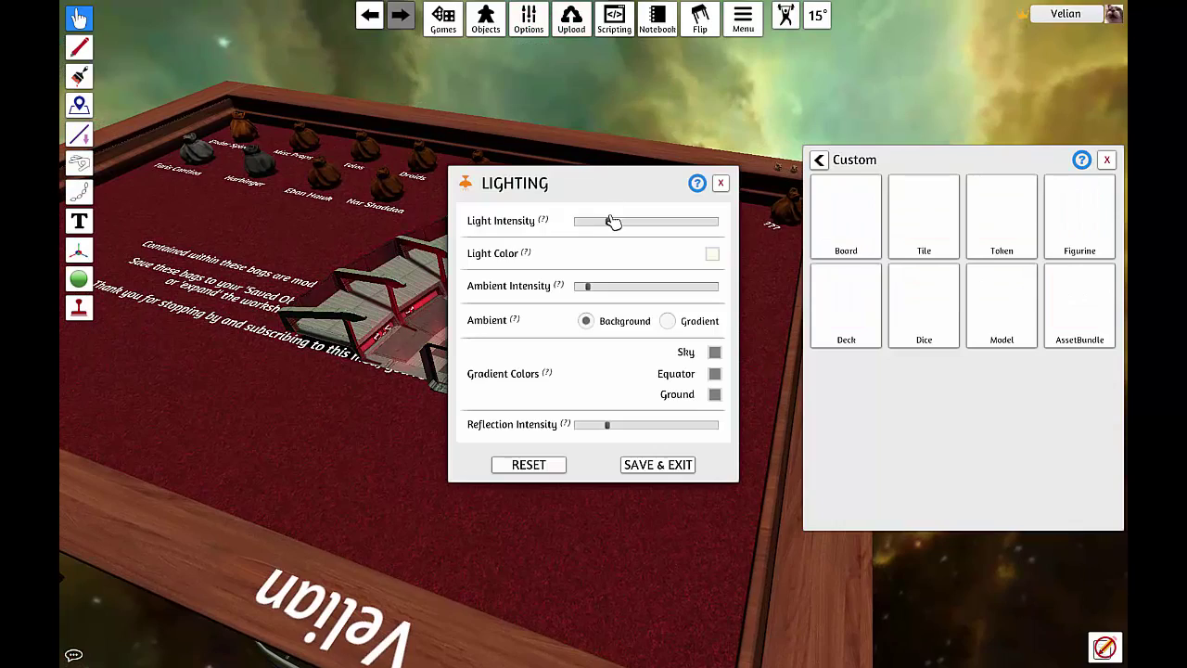
{"action": "left_click_drag", "start_coordinate": [612, 220], "coordinate": [577, 223]}
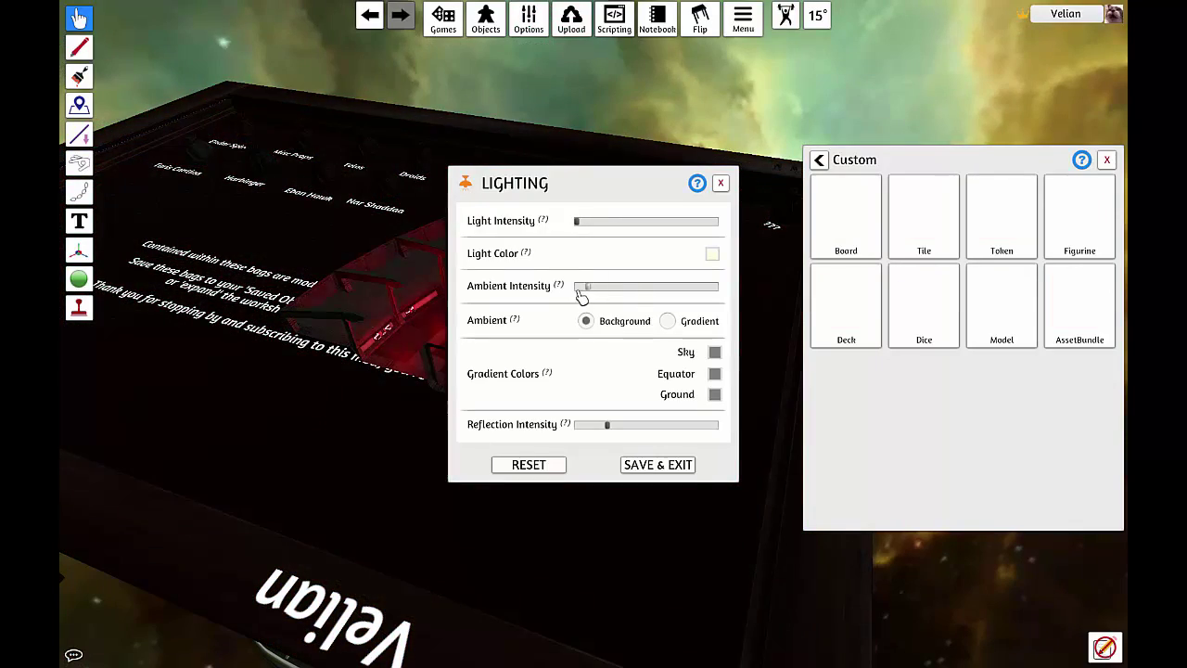
{"action": "key", "text": "Escape"}
Examine the flashing red lights on the darkened tile and view the global light colour options without changing them
{"action": "scroll", "coordinate": [755, 349], "scroll_direction": "up", "scroll_amount": 5}
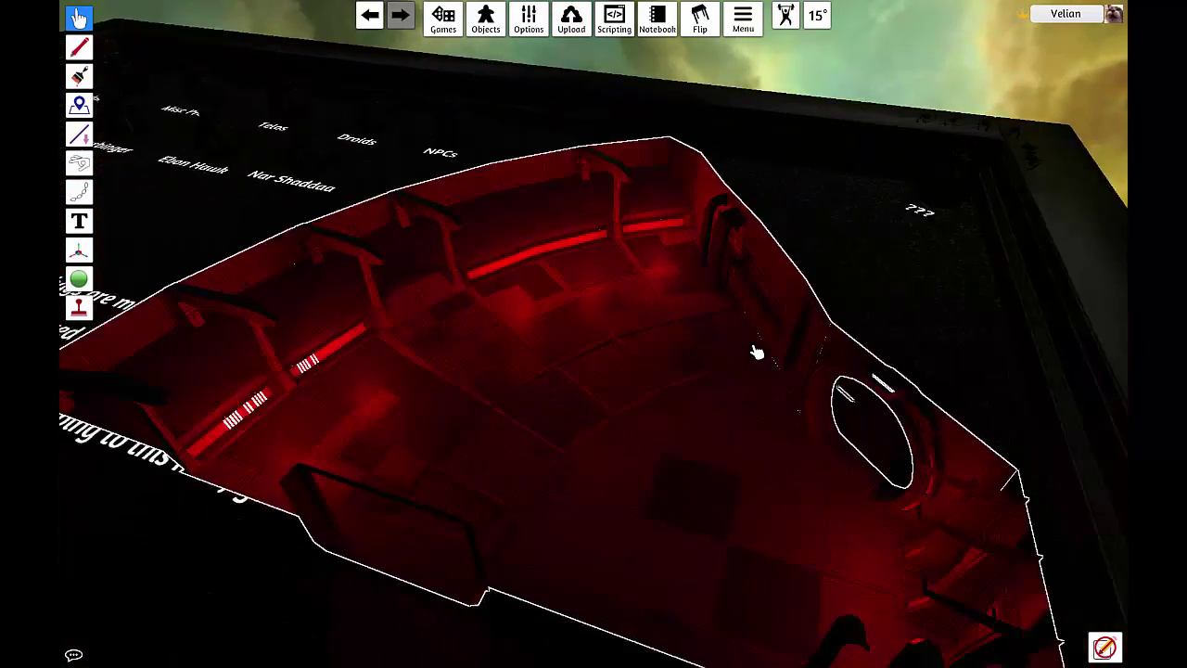
{"action": "scroll", "coordinate": [724, 326], "scroll_direction": "down", "scroll_amount": 3}
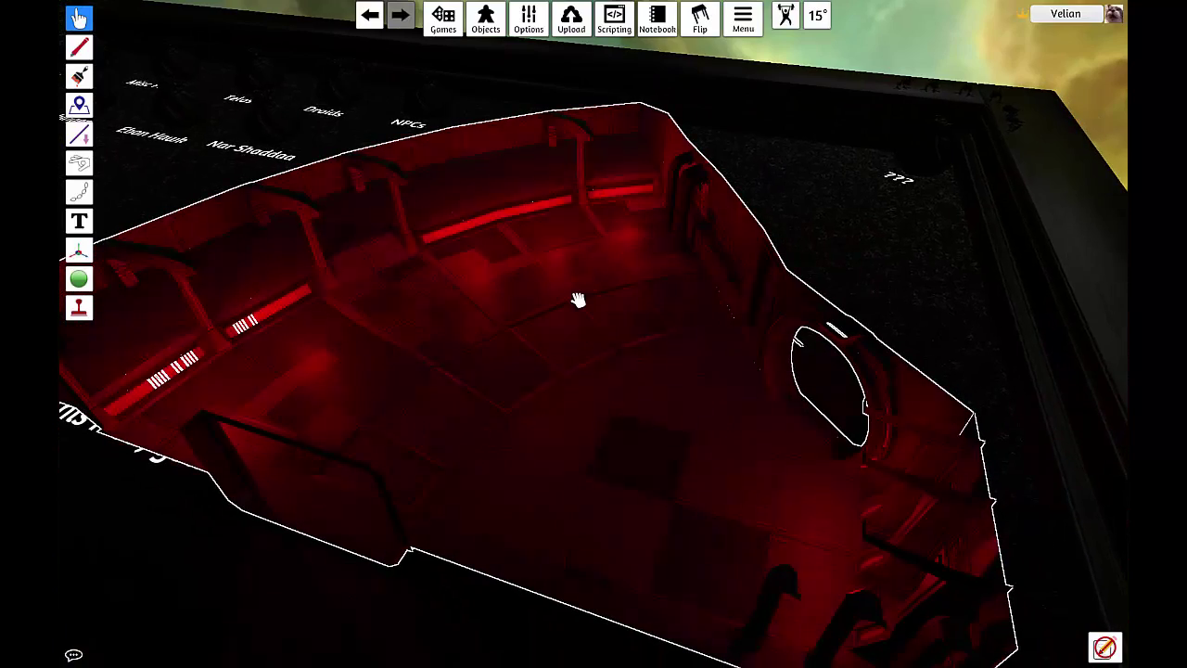
{"action": "scroll", "coordinate": [575, 298], "scroll_direction": "down", "scroll_amount": 1}
{"action": "mouse_move", "coordinate": [528, 17]}
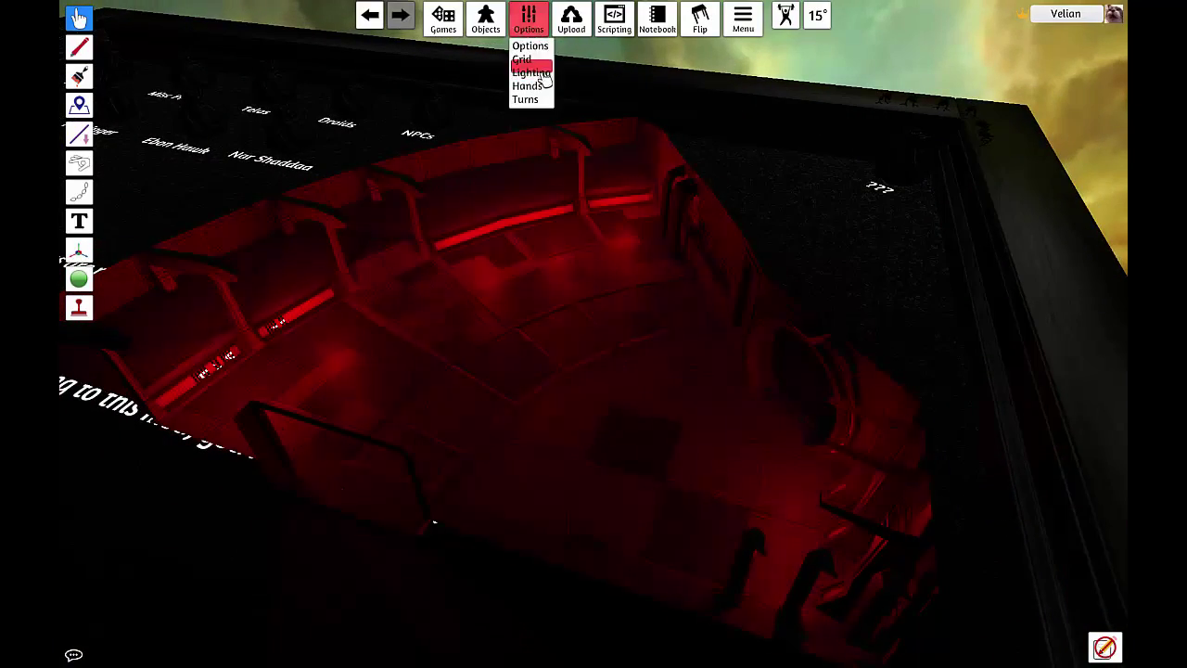
{"action": "left_click", "coordinate": [530, 72]}
{"action": "left_click", "coordinate": [712, 254]}
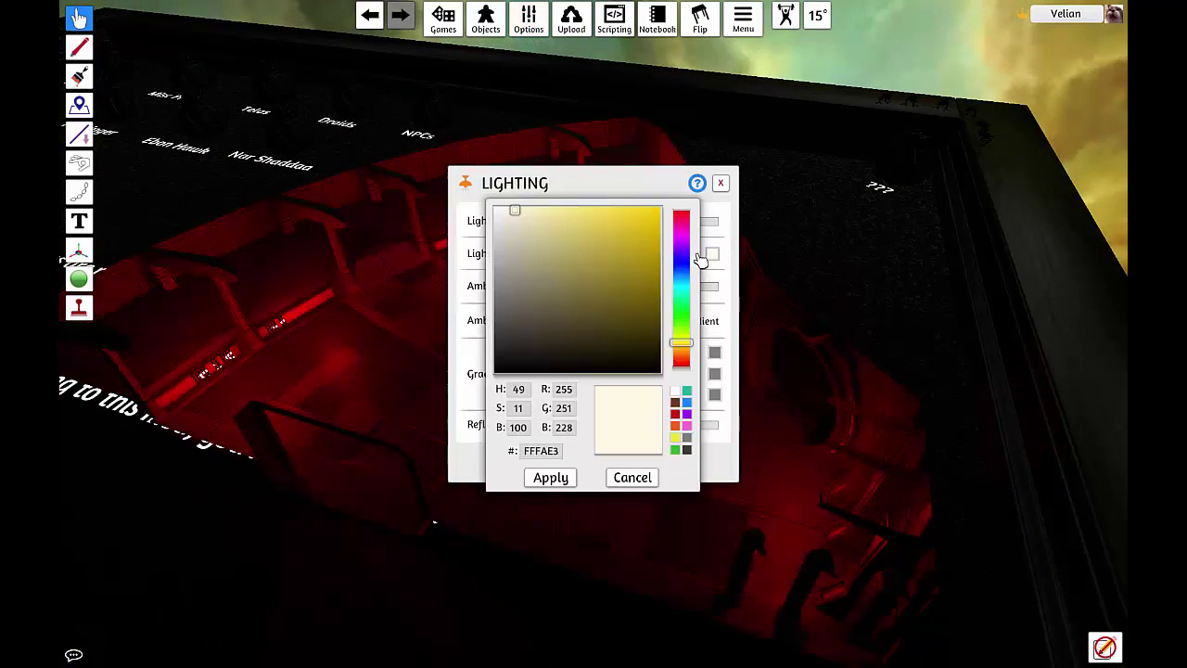
{"action": "left_click", "coordinate": [633, 478]}
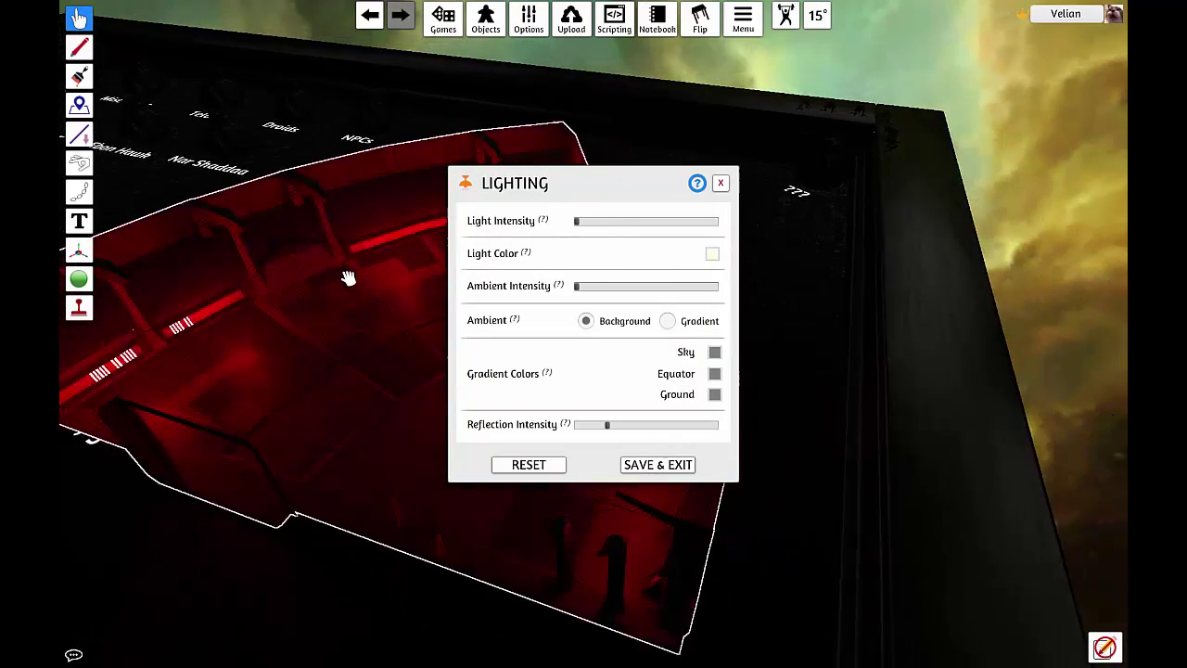
Try a slightly higher ambient intensity while viewing the tile and bring it back to the minimum
{"action": "mouse_move", "coordinate": [577, 286]}
{"action": "left_mouse_down"}
{"action": "mouse_move", "coordinate": [652, 291]}
{"action": "mouse_move", "coordinate": [577, 290]}
{"action": "left_mouse_up"}
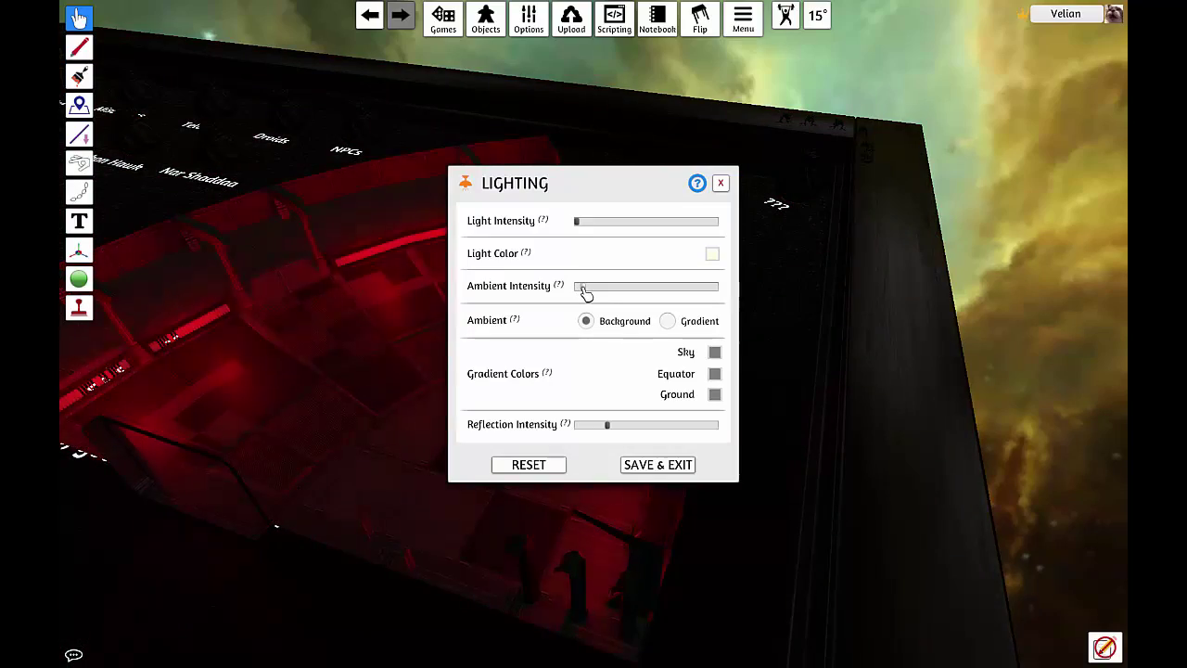
{"action": "key", "text": "a"}
{"action": "key", "text": "a"}
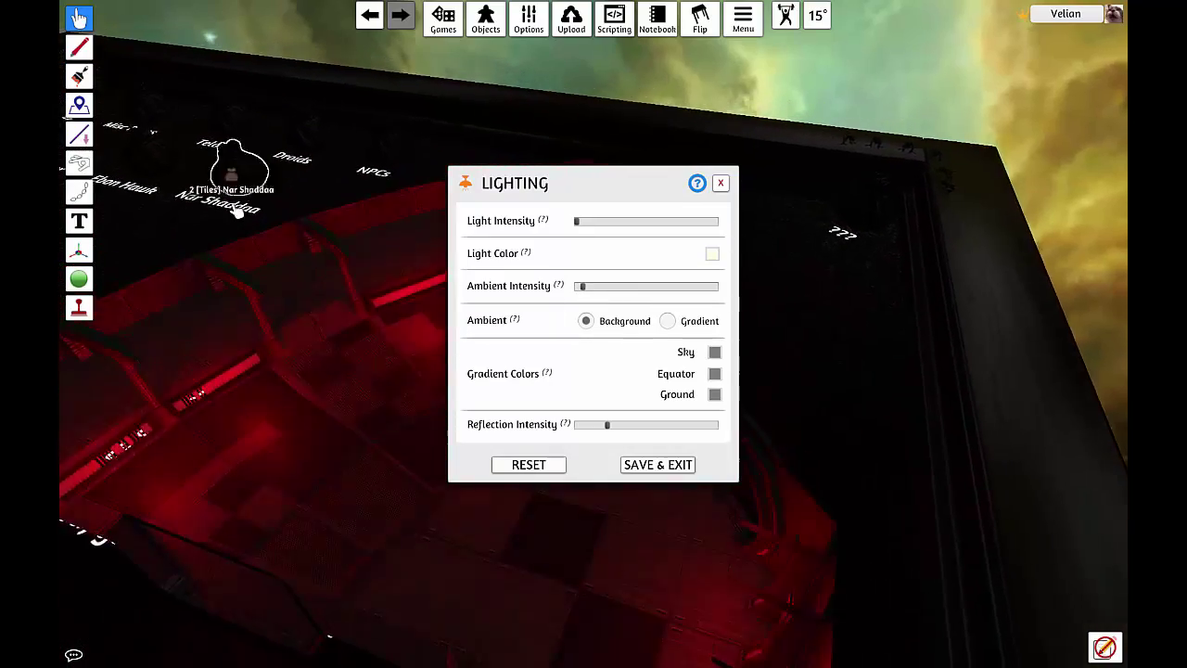
{"action": "key", "text": "s"}
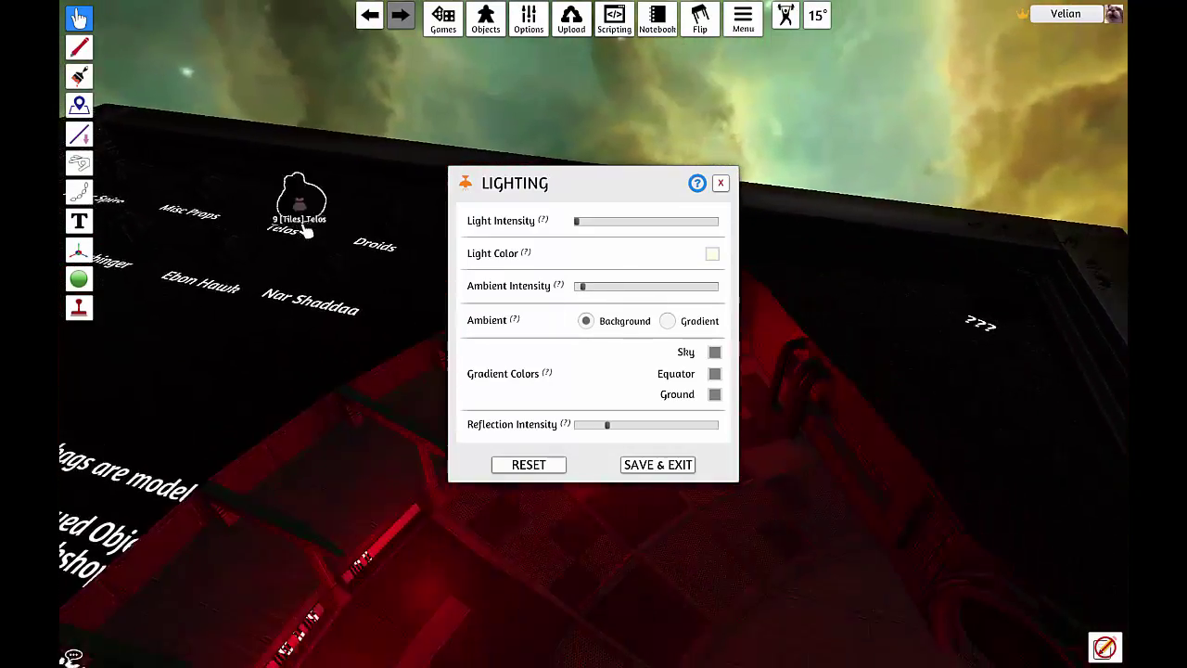
{"action": "left_click_drag", "start_coordinate": [582, 292], "coordinate": [574, 289]}
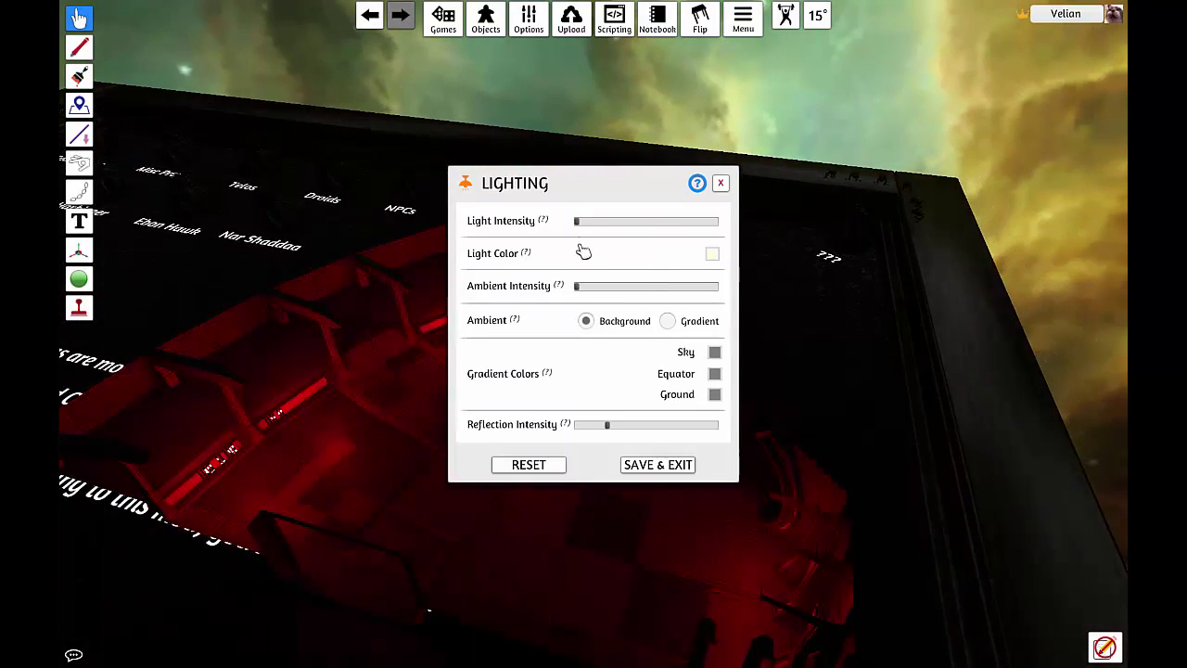
{"action": "key", "text": "w"}
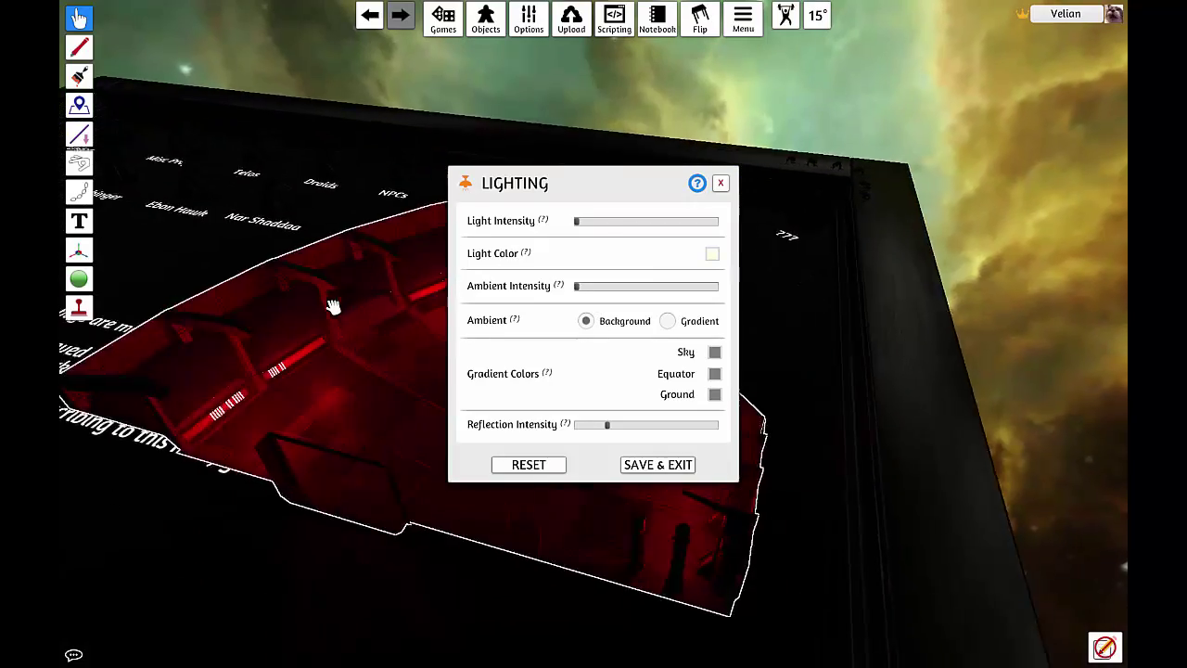
Close the lighting settings to leave an unobstructed view of the red-lit room tile
{"action": "key", "text": "s"}
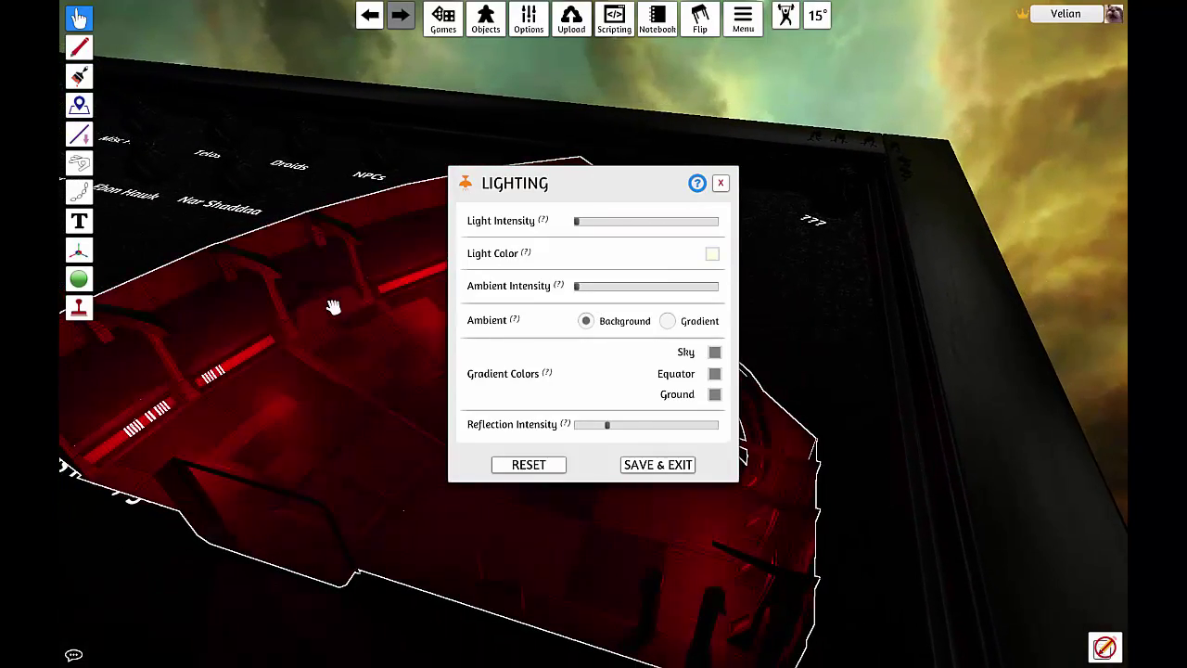
{"action": "key", "text": "Escape"}
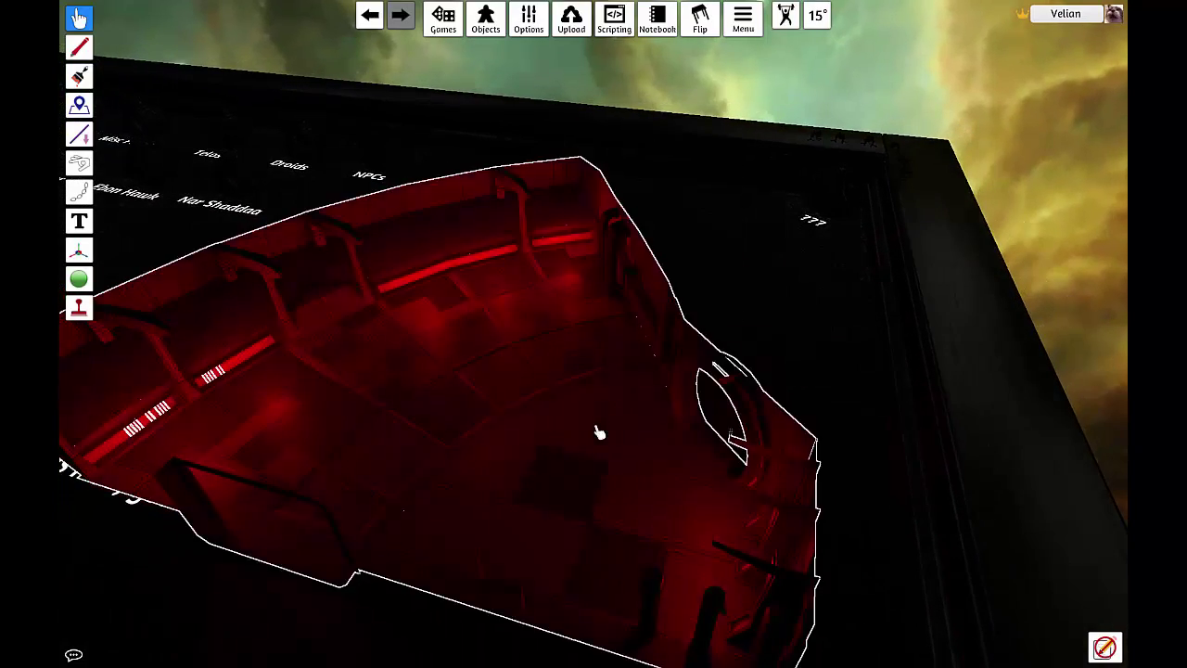
{"action": "scroll", "coordinate": [670, 388], "scroll_direction": "up", "scroll_amount": 2}
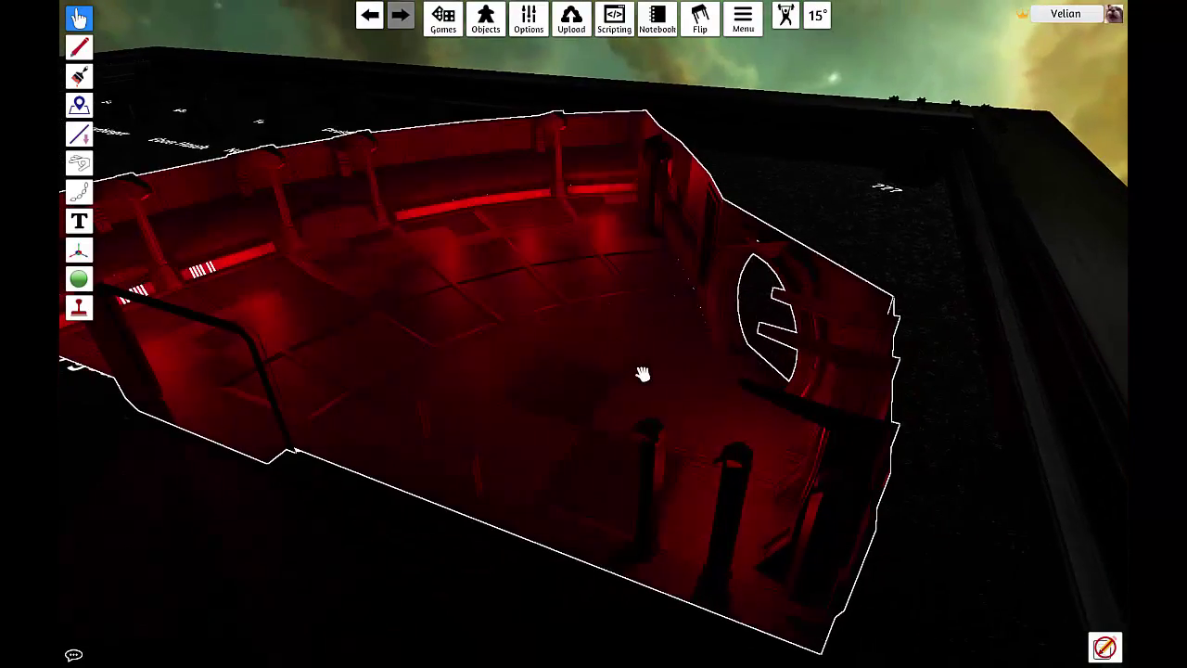
Examine the room tile from inside at eye level, looking around at the flashing red lights on its walls, floor and ceiling
{"action": "key", "text": "p"}
{"action": "right_click_drag", "start_coordinate": [632, 367], "coordinate": [353, 250]}
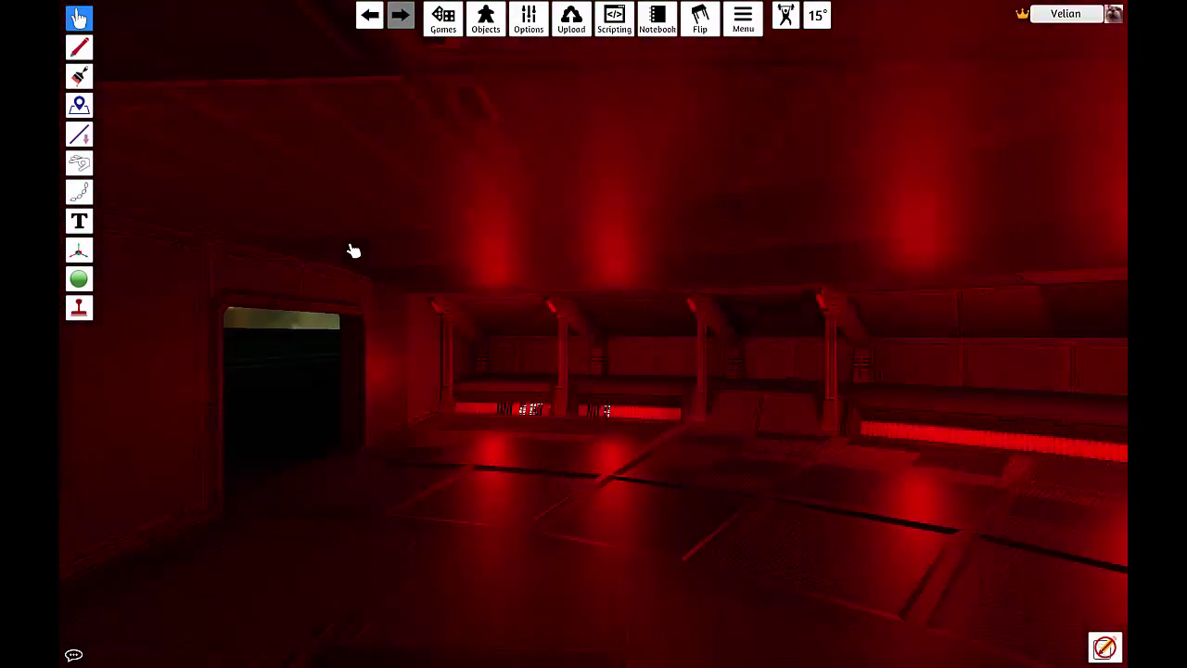
{"action": "key", "text": "w"}
{"action": "right_click_drag", "start_coordinate": [425, 267], "coordinate": [890, 290]}
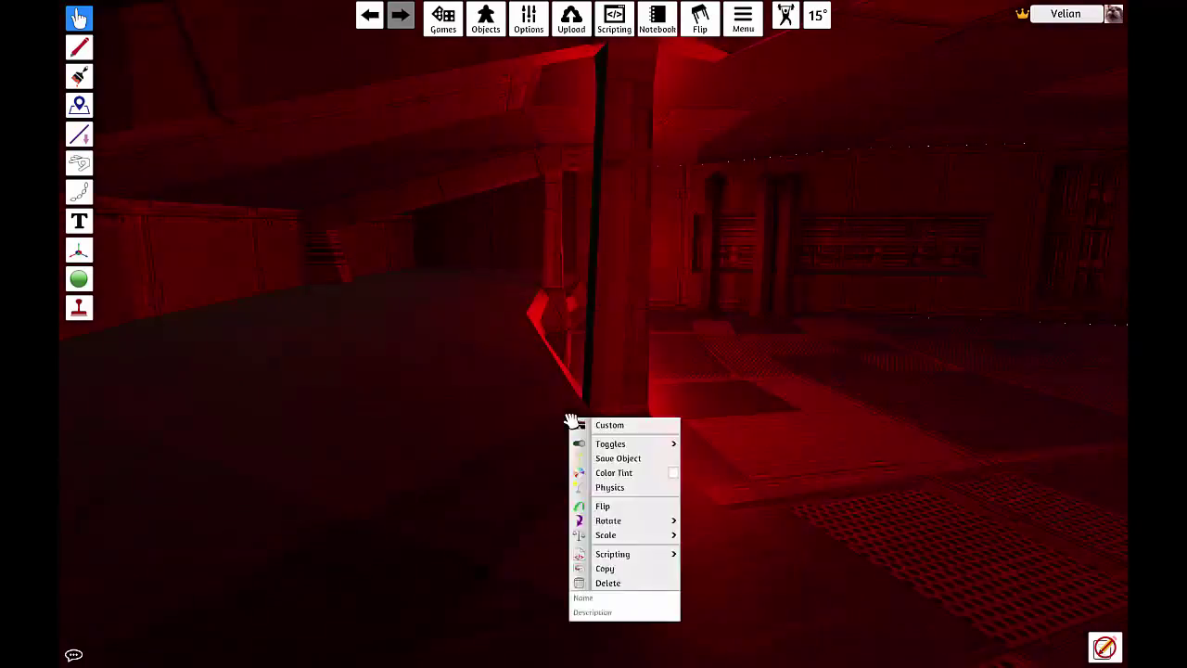
{"action": "right_click_drag", "start_coordinate": [572, 422], "coordinate": [257, 398]}
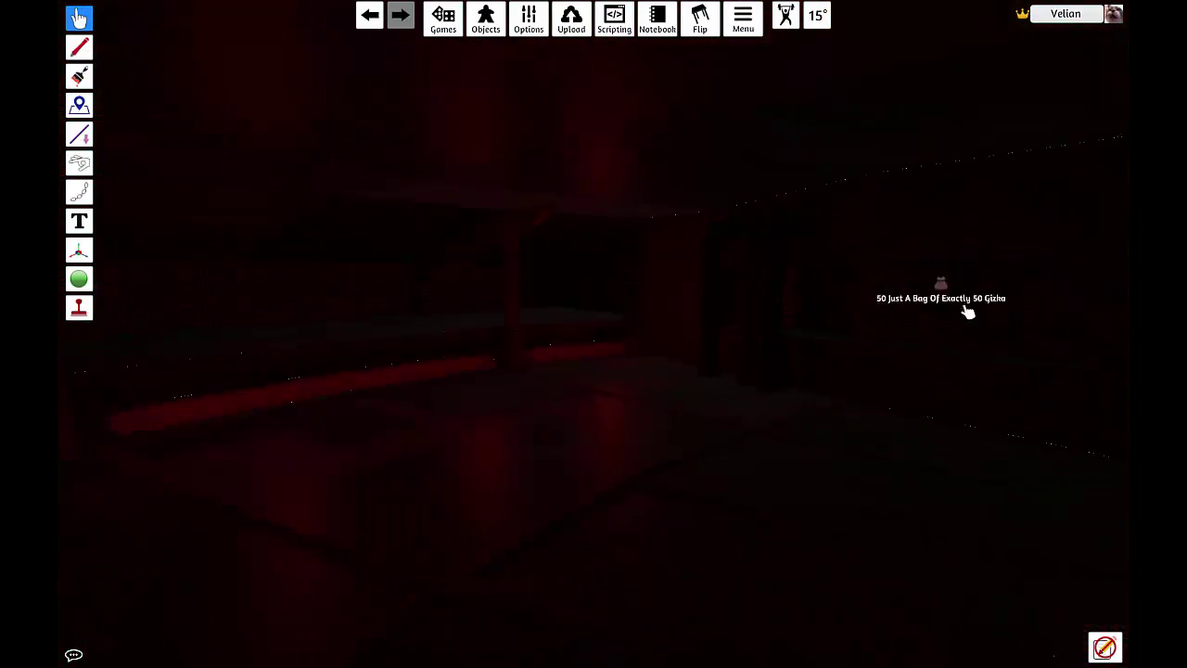
{"action": "right_click_drag", "start_coordinate": [968, 312], "coordinate": [1094, 316]}
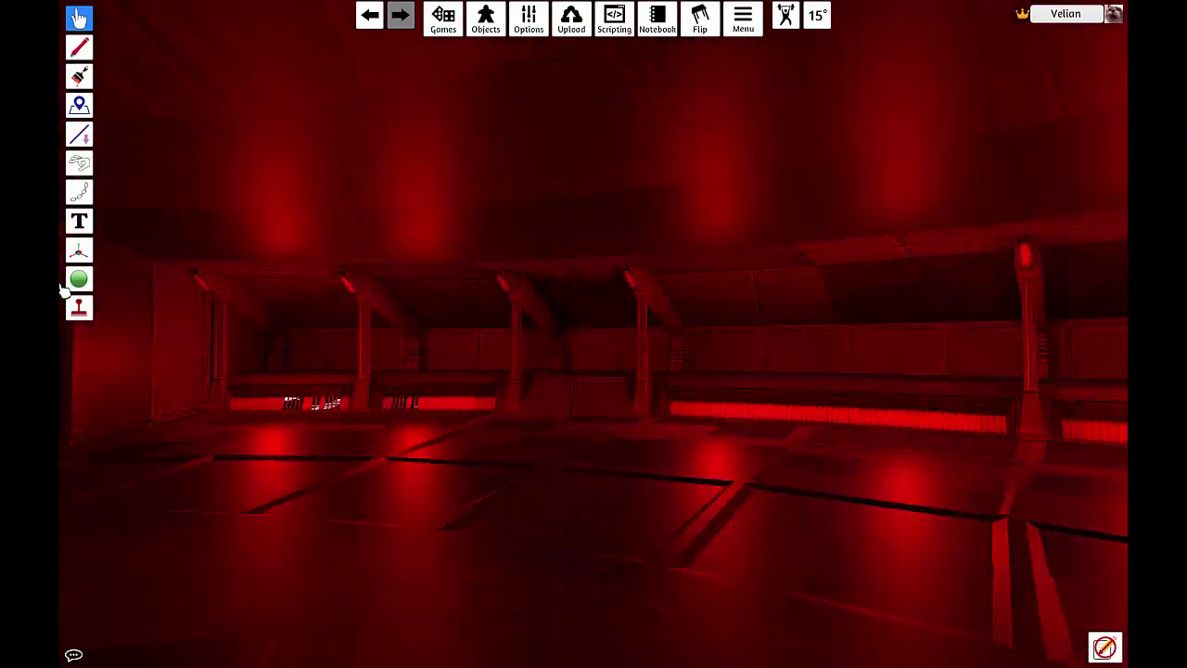
{"action": "scroll", "coordinate": [63, 292], "scroll_direction": "down", "scroll_amount": 3}
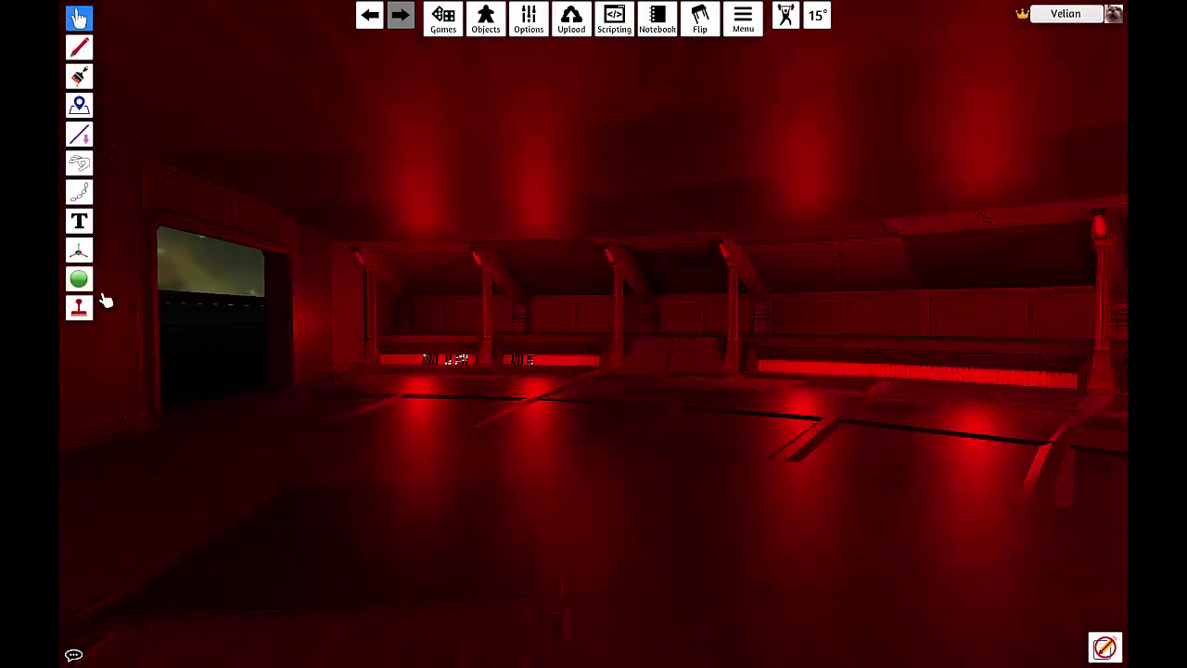
{"action": "right_click_drag", "start_coordinate": [580, 405], "coordinate": [899, 408]}
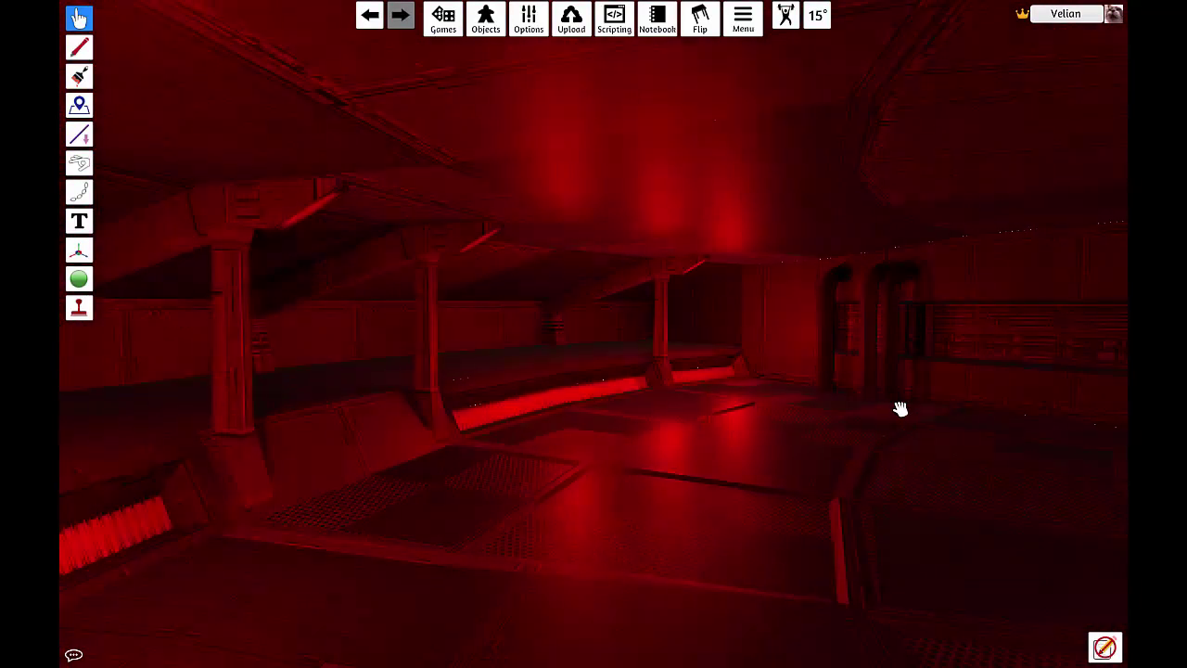
{"action": "scroll", "coordinate": [899, 408], "scroll_direction": "up", "scroll_amount": 2}
{"action": "mouse_move", "coordinate": [904, 410]}
{"action": "right_mouse_down"}
{"action": "mouse_move", "coordinate": [955, 392]}
{"action": "mouse_move", "coordinate": [913, 405]}
{"action": "right_mouse_up"}
{"action": "scroll", "coordinate": [913, 405], "scroll_direction": "down", "scroll_amount": 10}
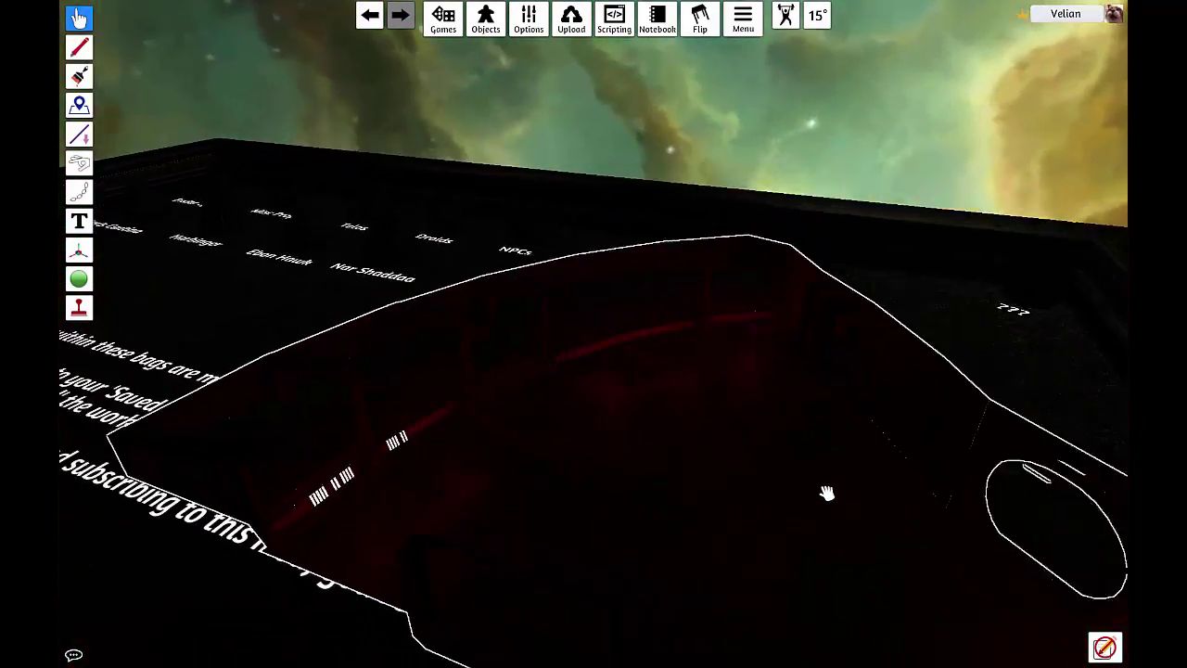
View the whole tile from above and shift it slightly on the table
{"action": "right_click_drag", "start_coordinate": [827, 493], "coordinate": [927, 565]}
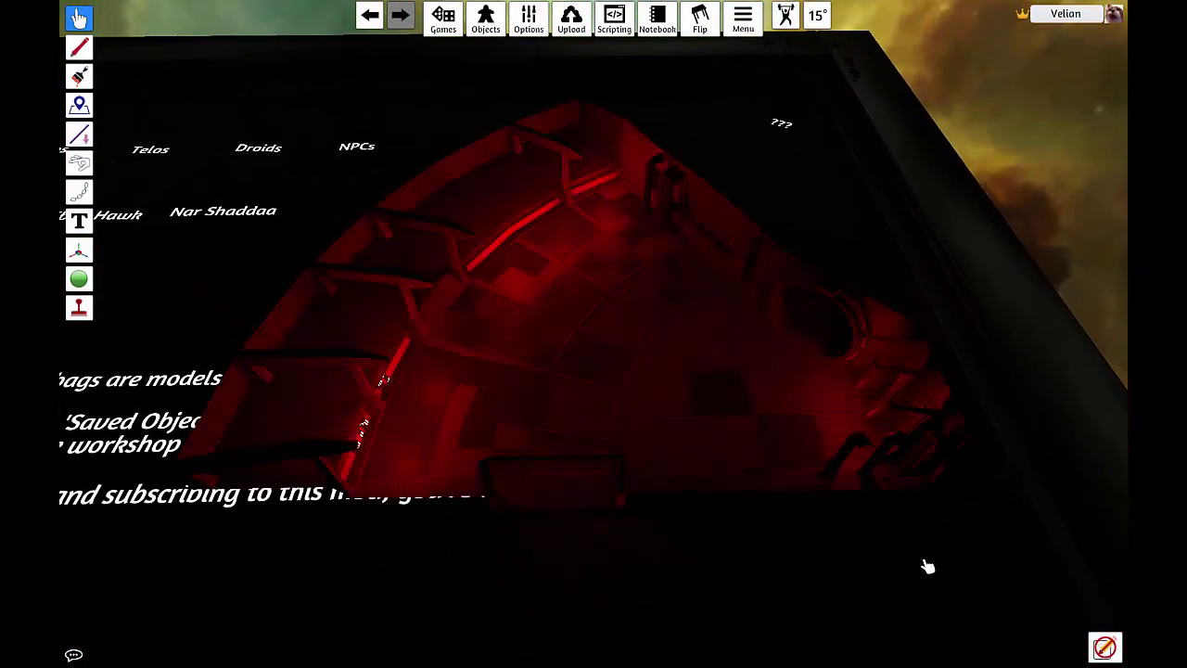
{"action": "scroll", "coordinate": [658, 340], "scroll_direction": "down", "scroll_amount": 5}
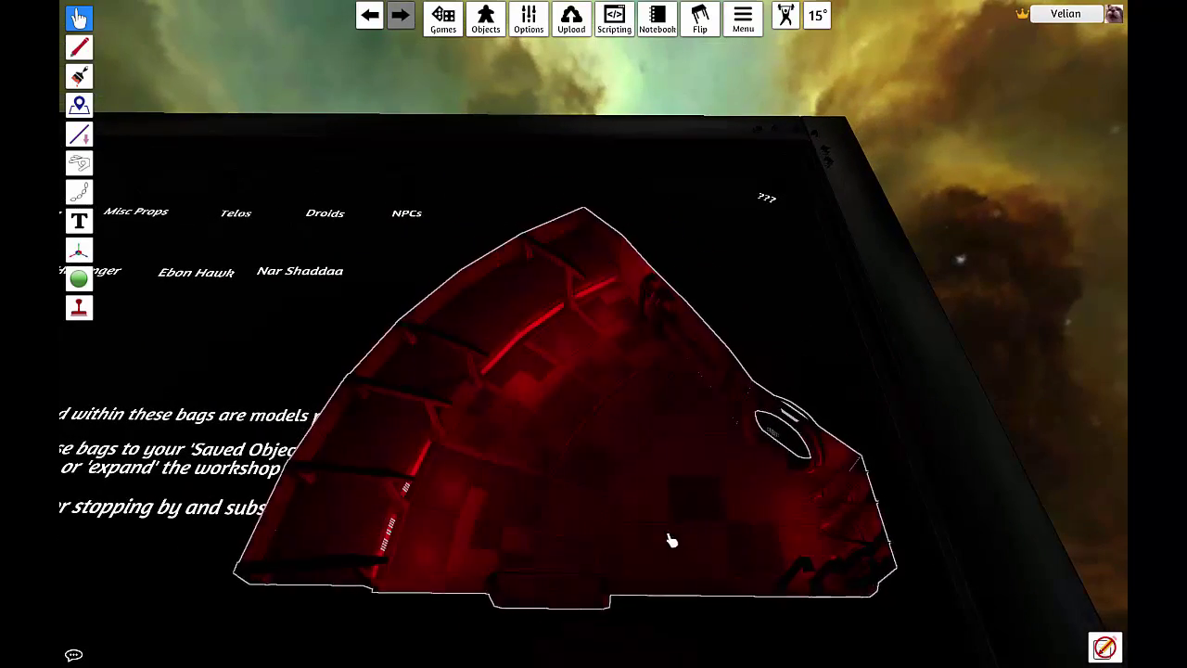
{"action": "left_click_drag", "start_coordinate": [674, 554], "coordinate": [701, 437]}
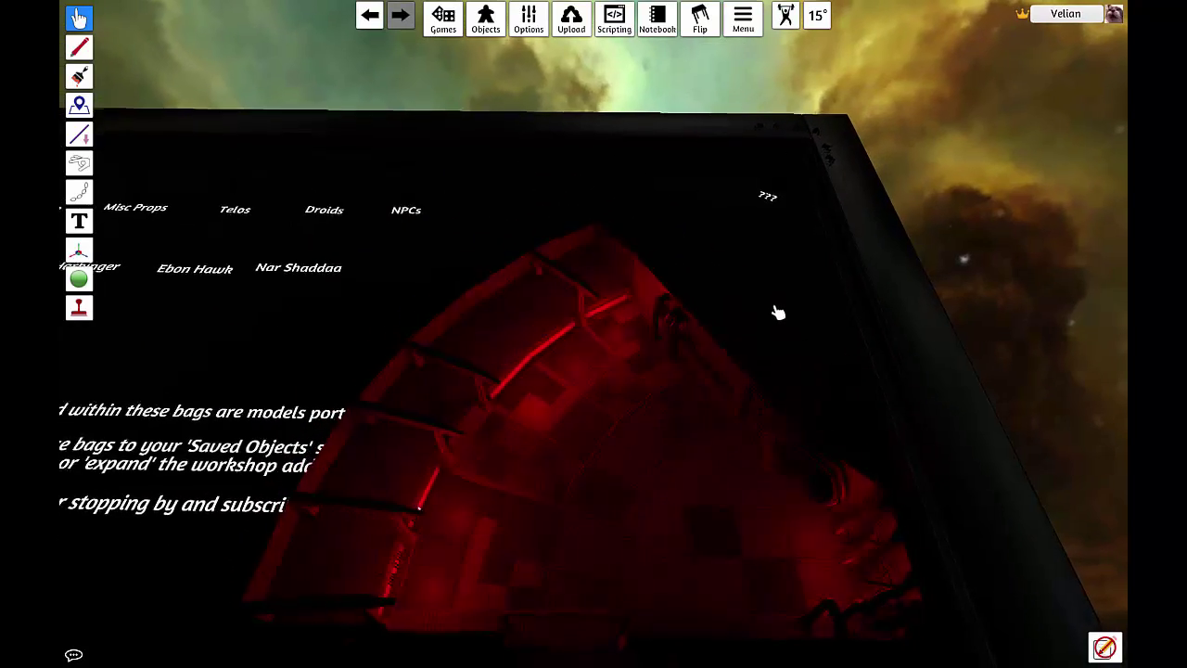